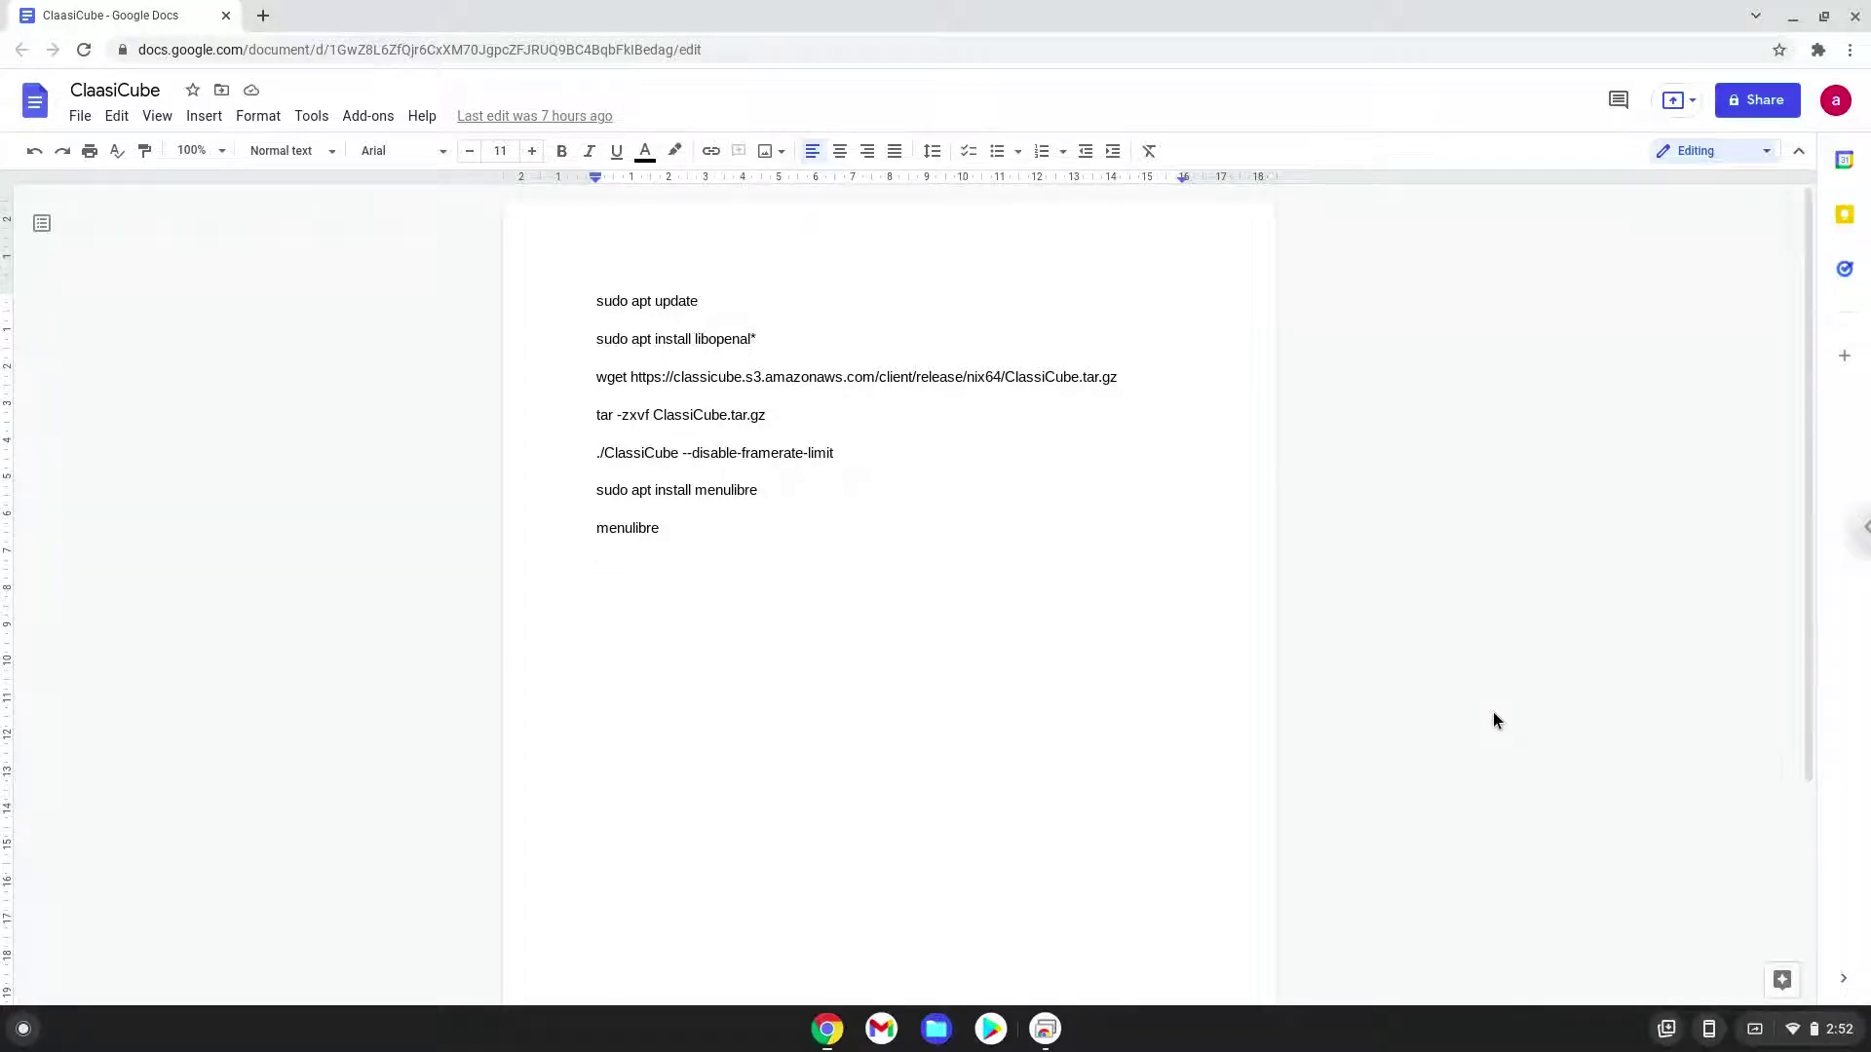
Step: Open the ChromeOS Quick Settings panel from the shelf's clock area
{"action": "left_click", "coordinate": [1762, 1035]}
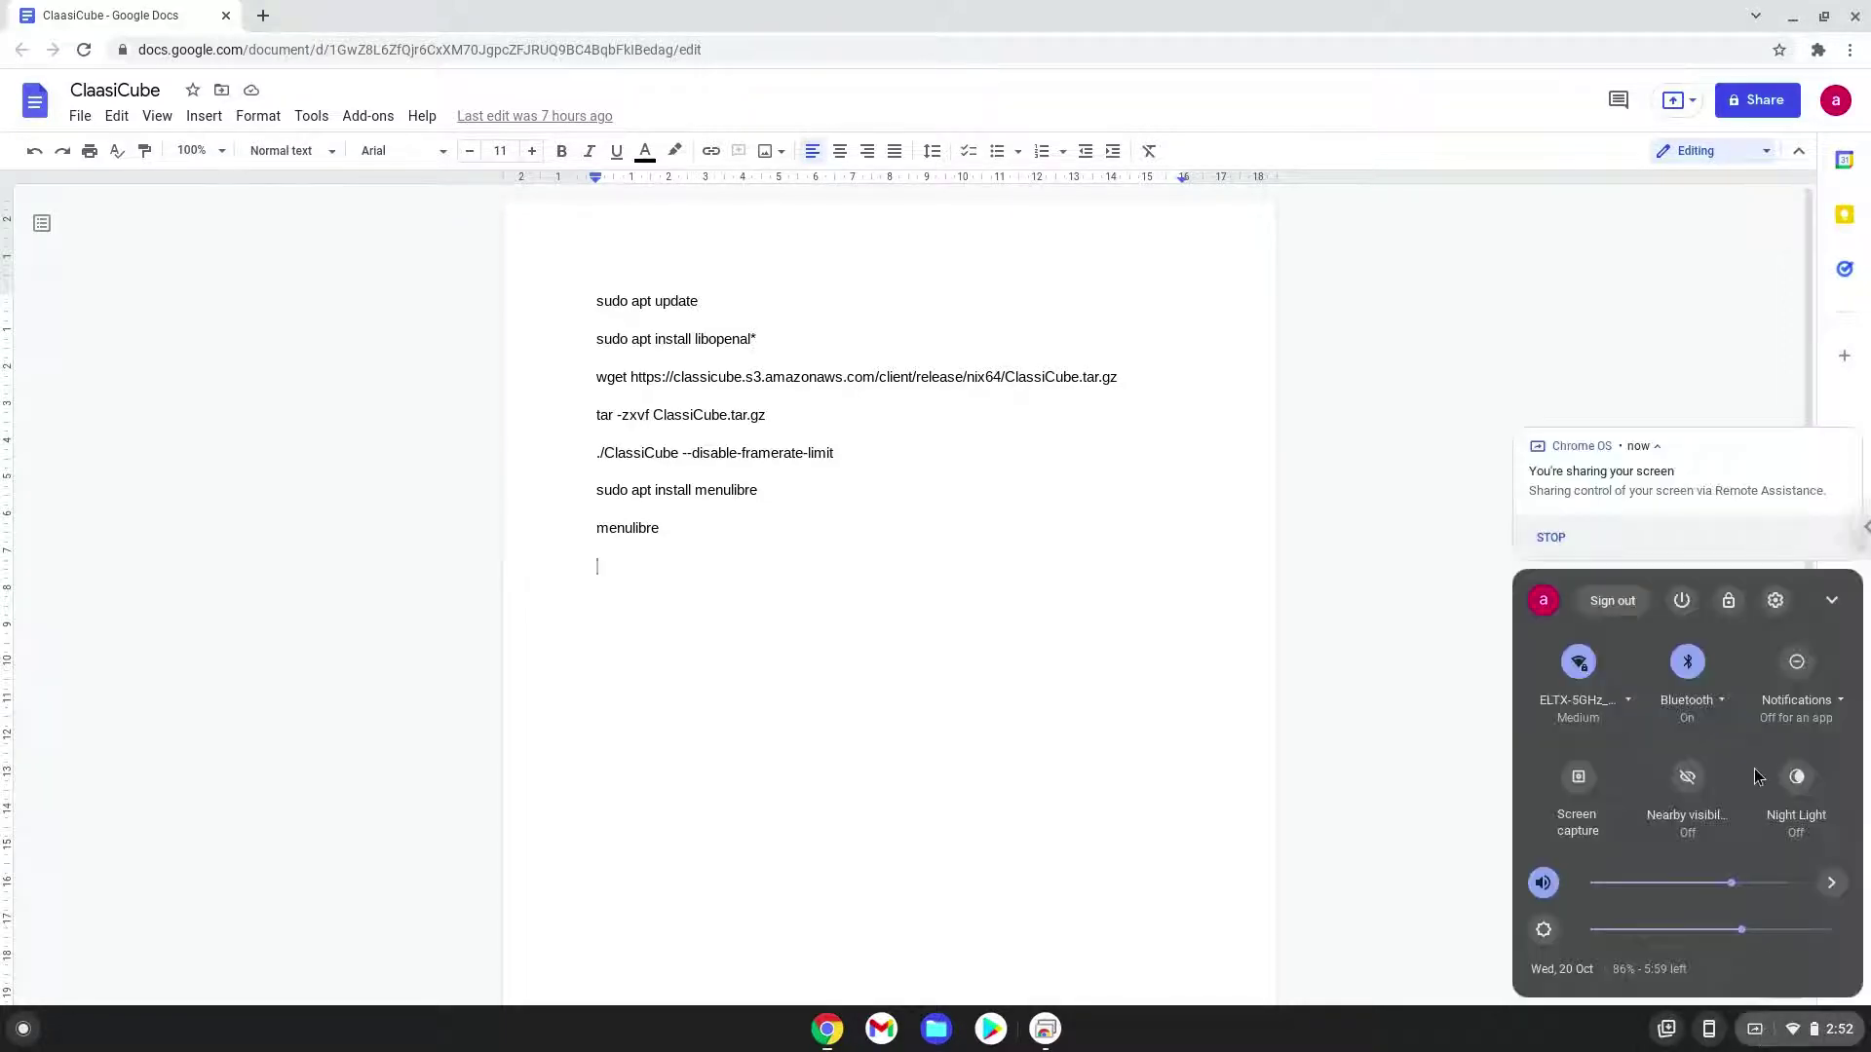
Step: Open ChromeOS Settings and go to Advanced > Developers
{"action": "left_click", "coordinate": [1775, 600]}
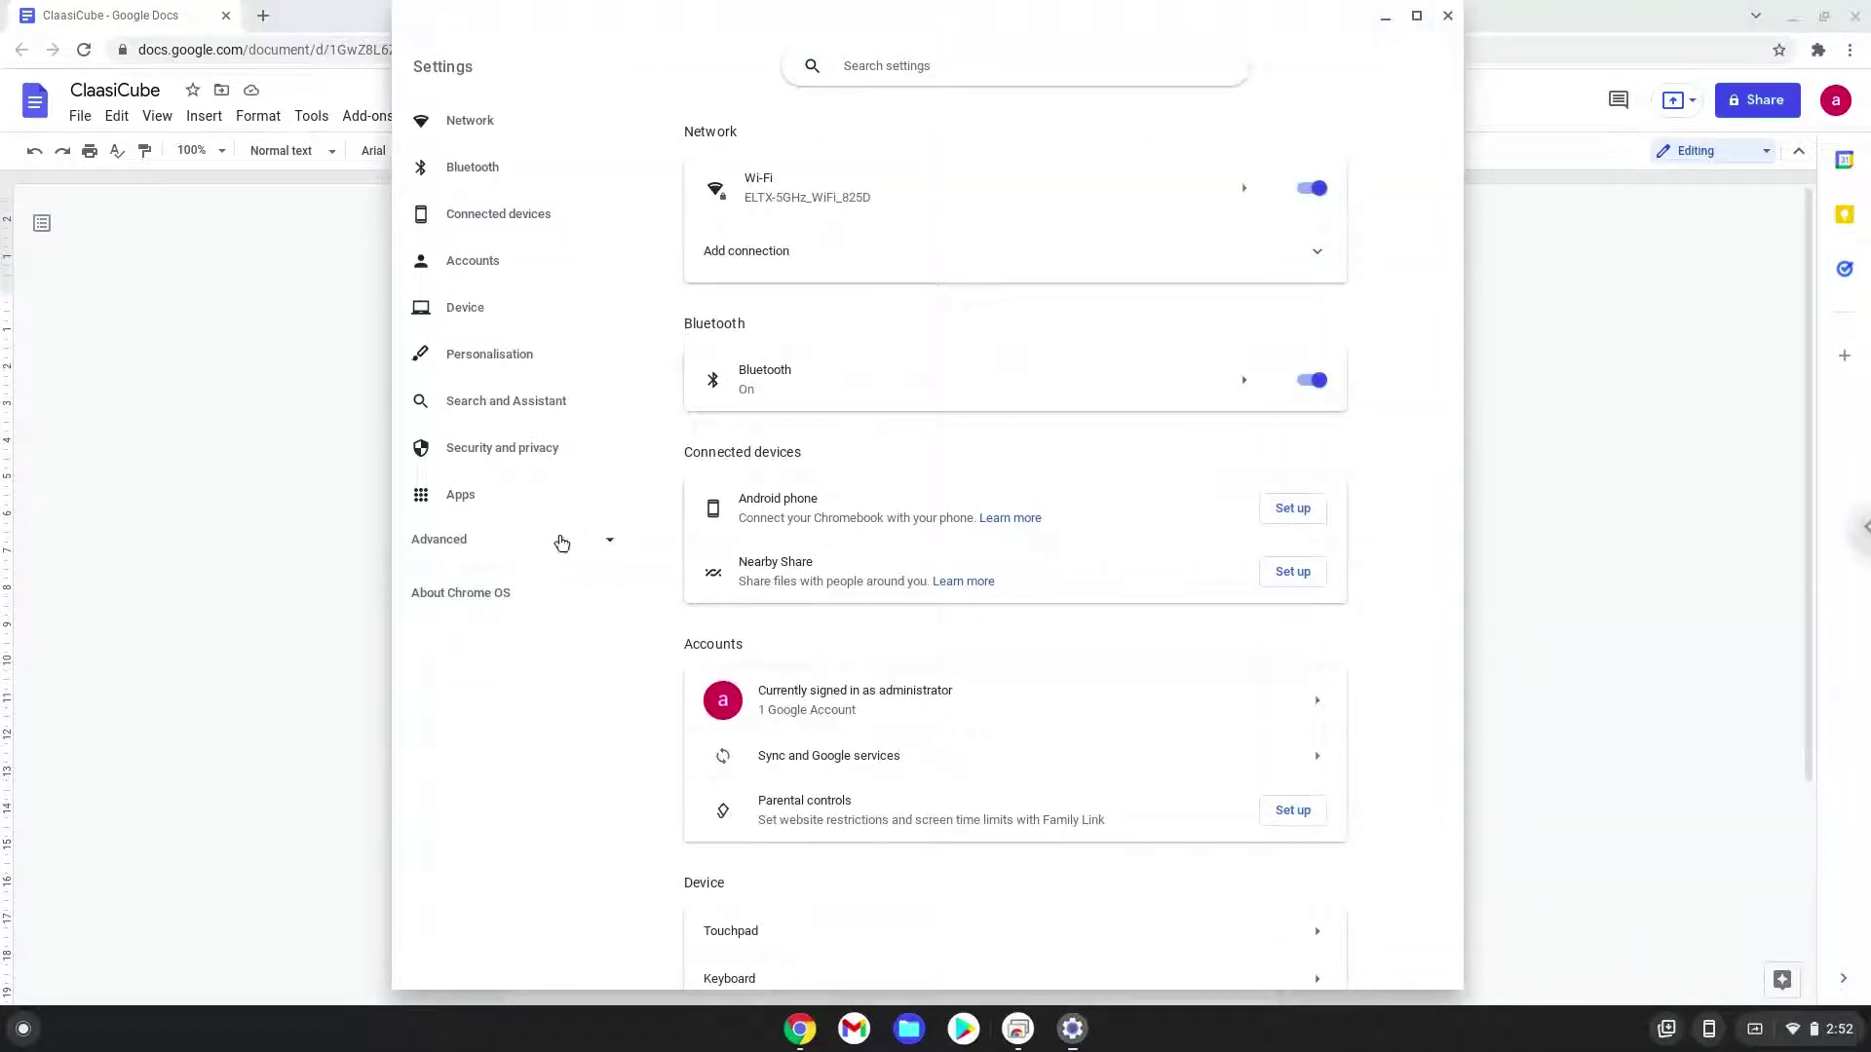
{"action": "left_click", "coordinate": [548, 539]}
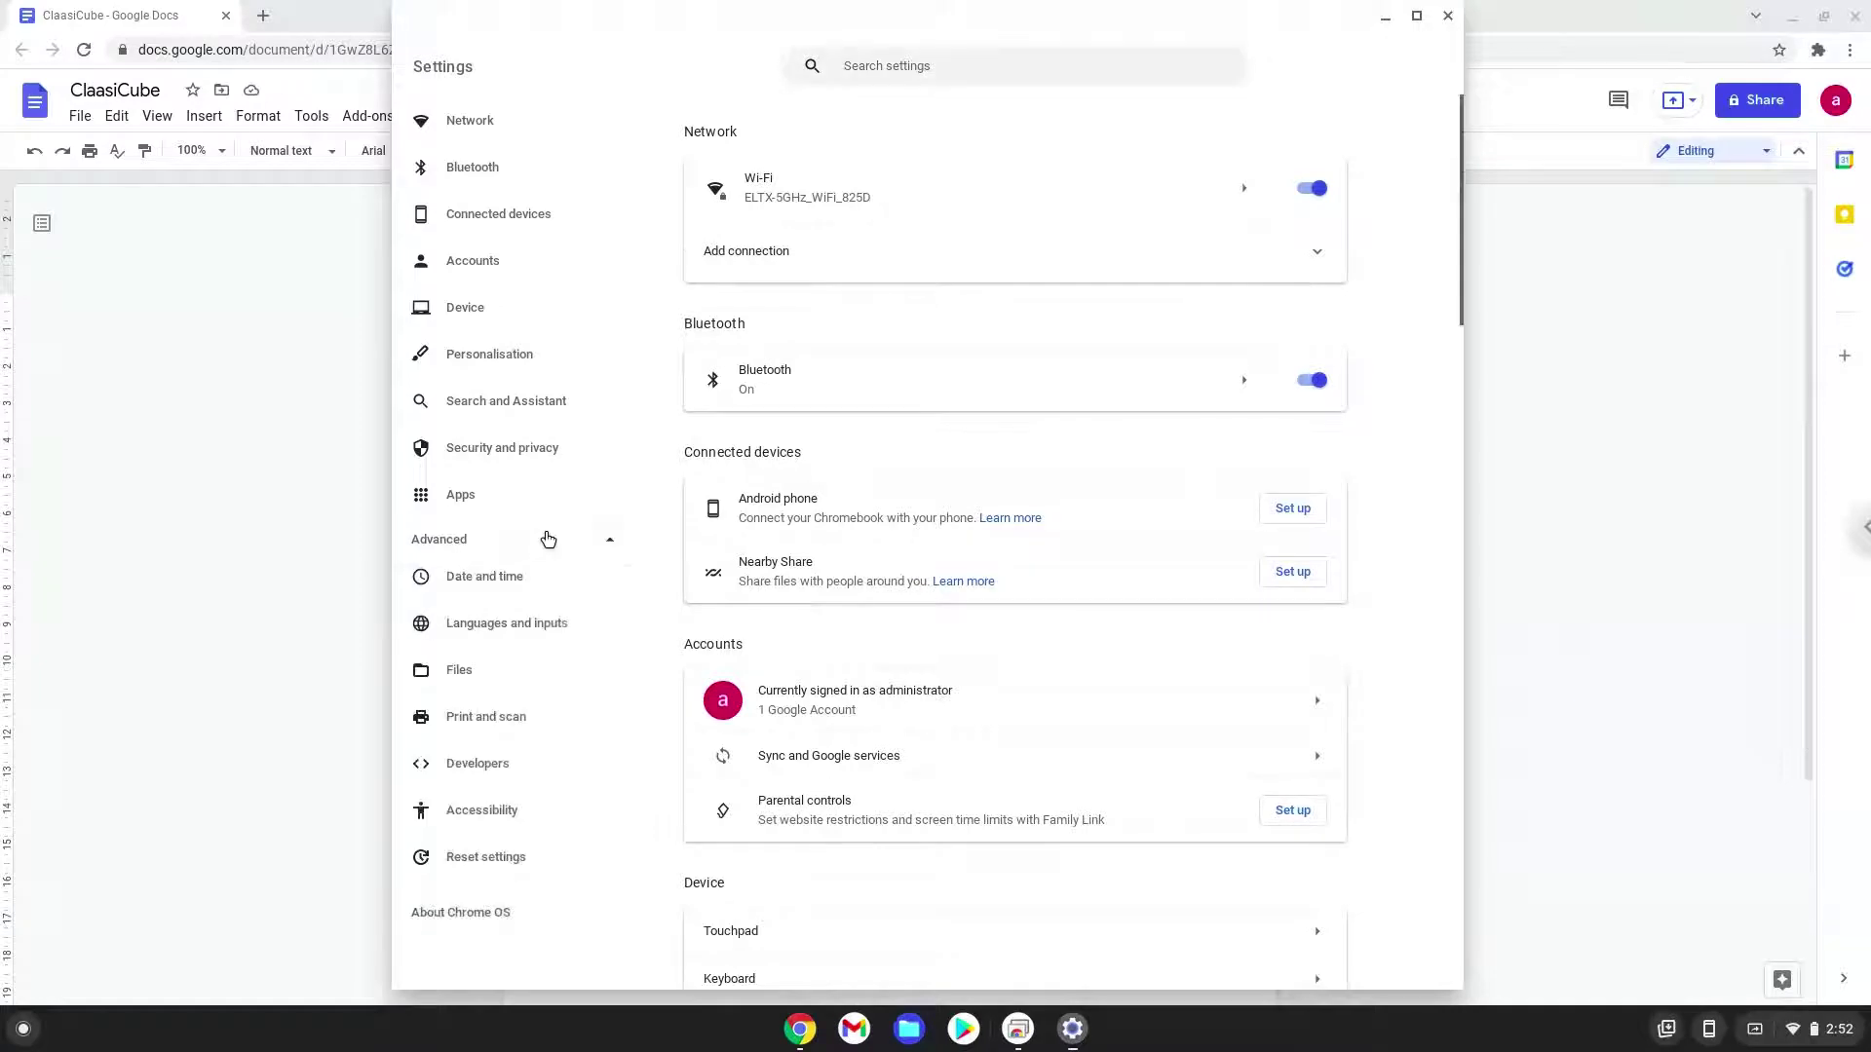
{"action": "left_click", "coordinate": [539, 774]}
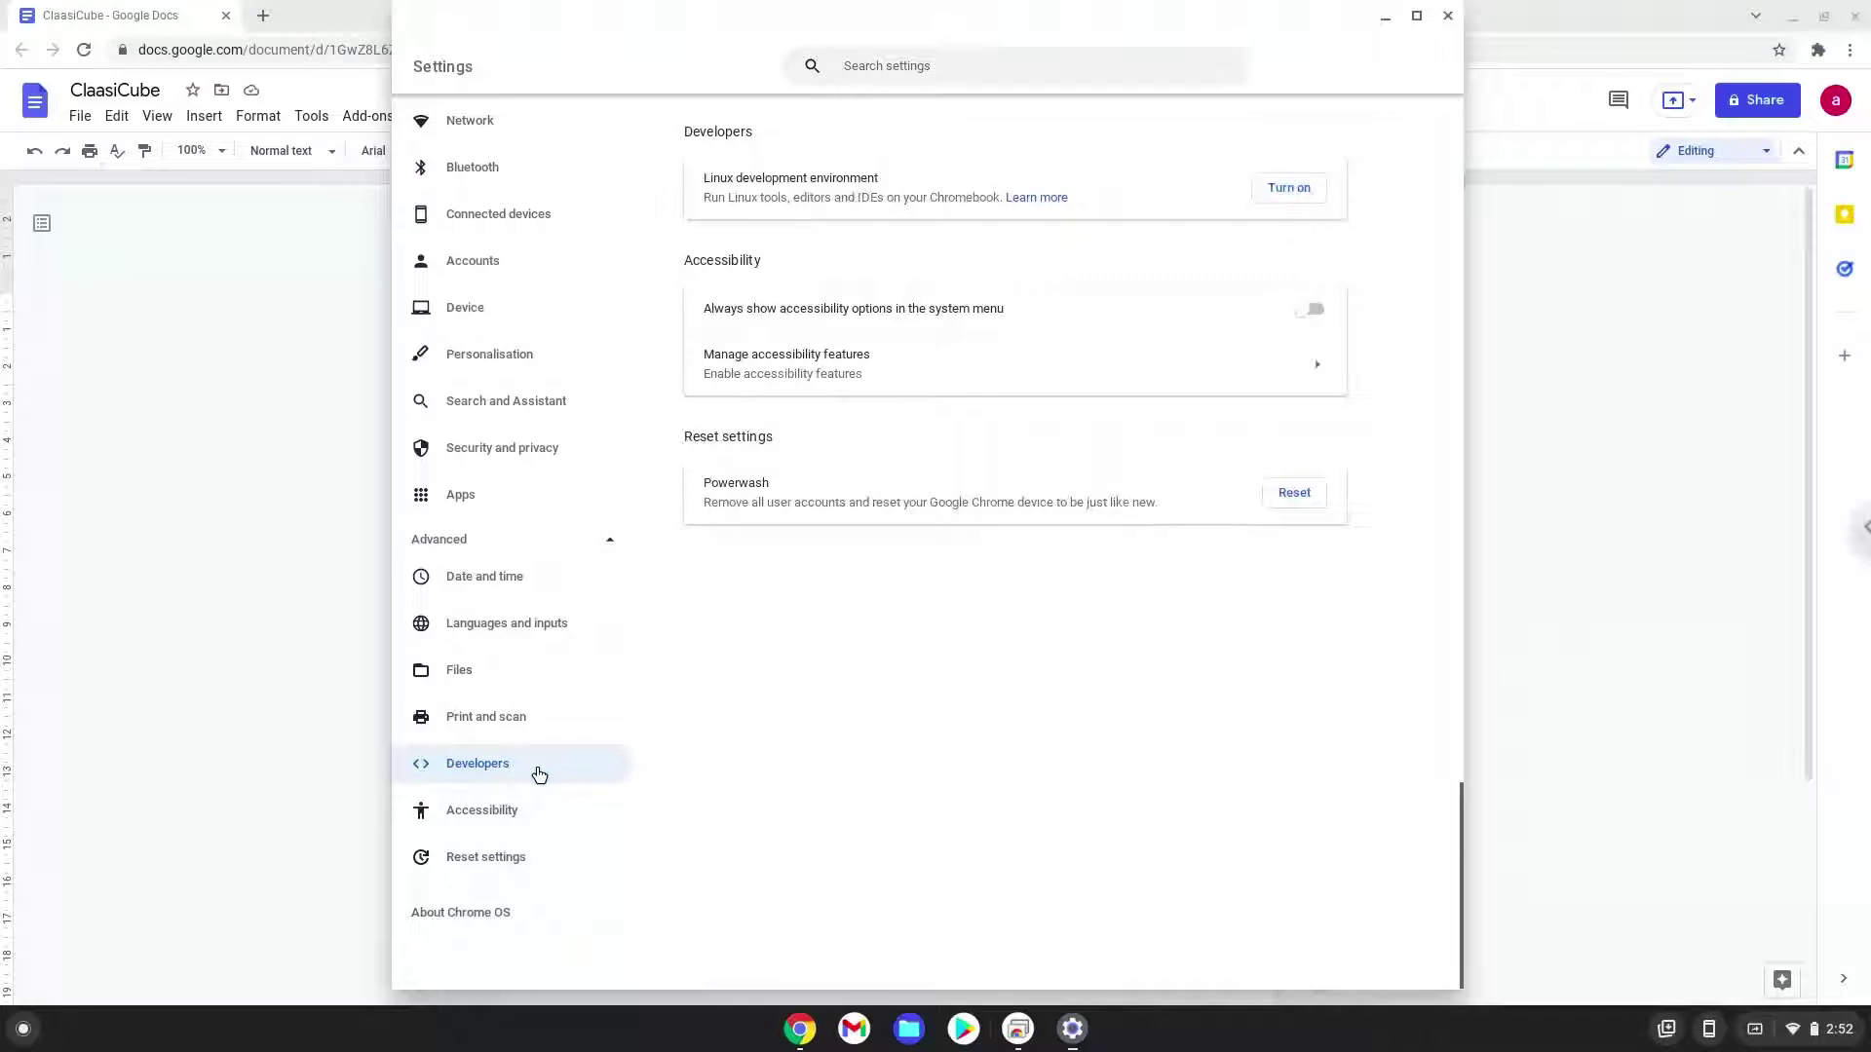
Step: Turn on the Linux development environment with the recommended 10.0 GB disk, then close the Terminal that opens
{"action": "left_click", "coordinate": [1299, 188]}
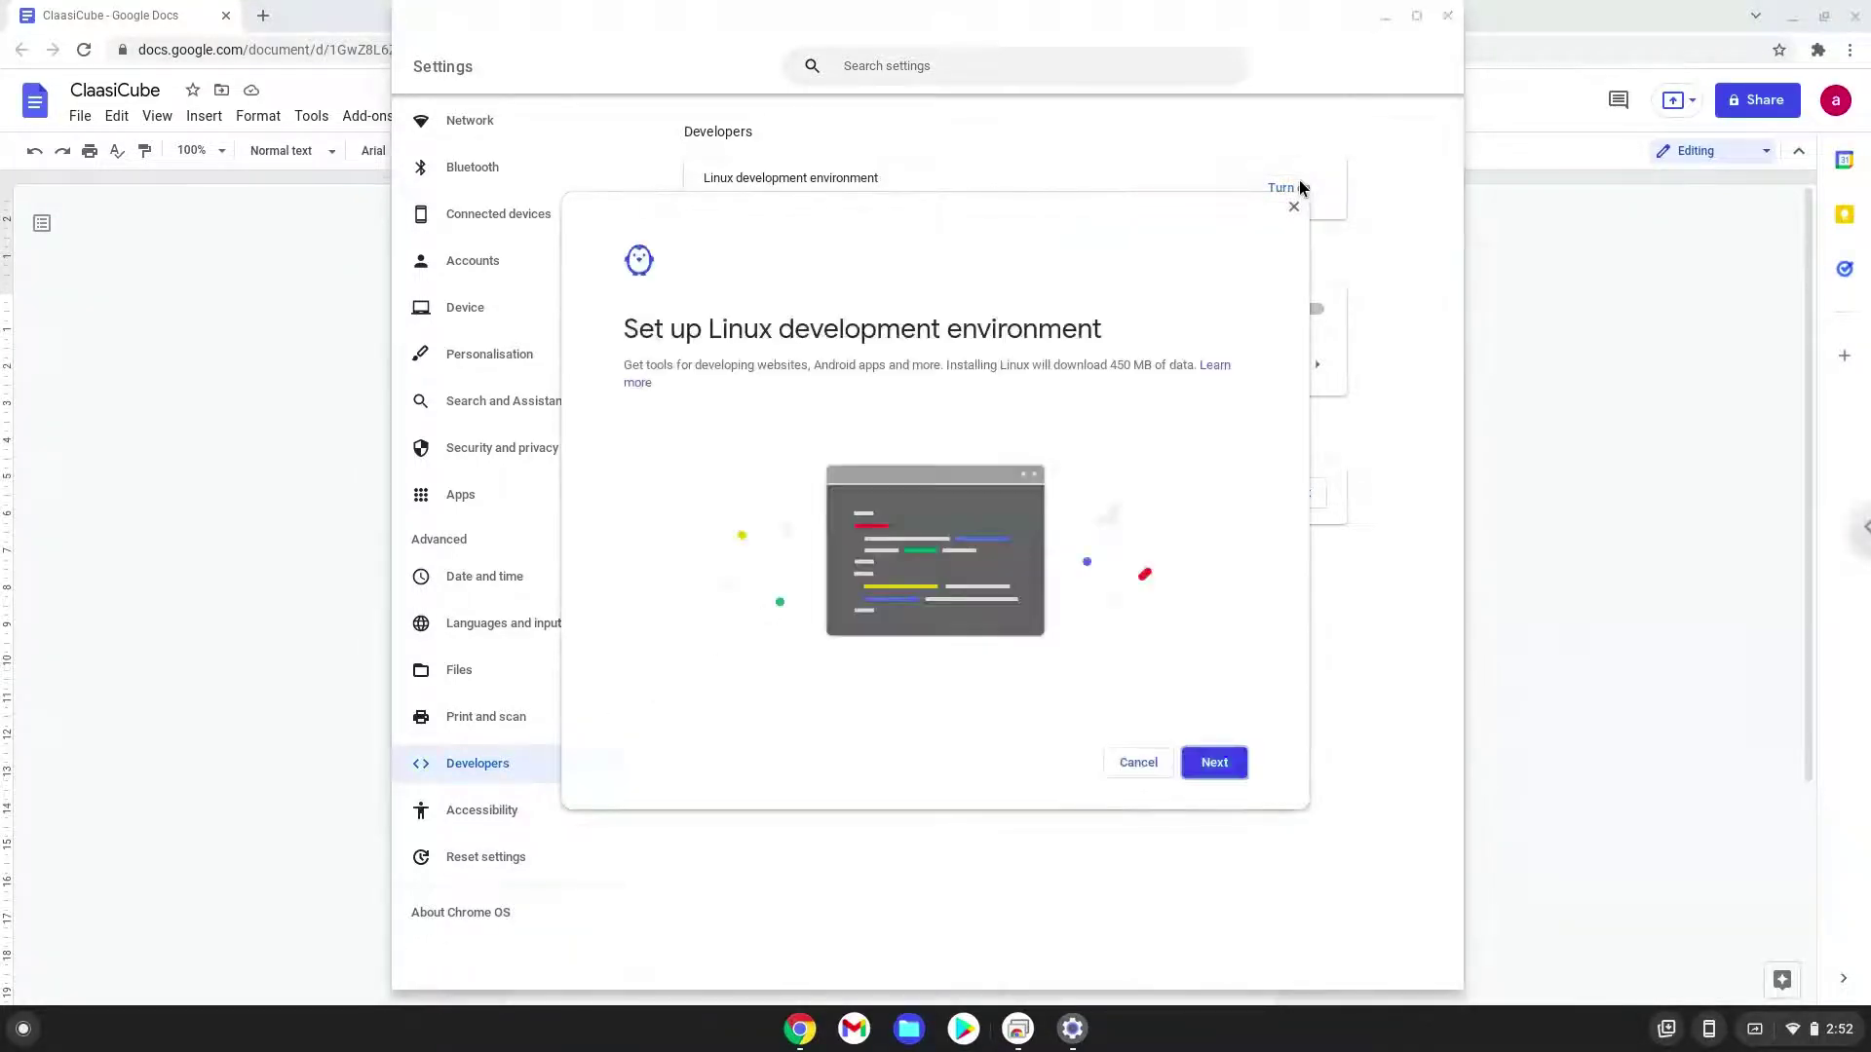
{"action": "left_click", "coordinate": [1213, 763]}
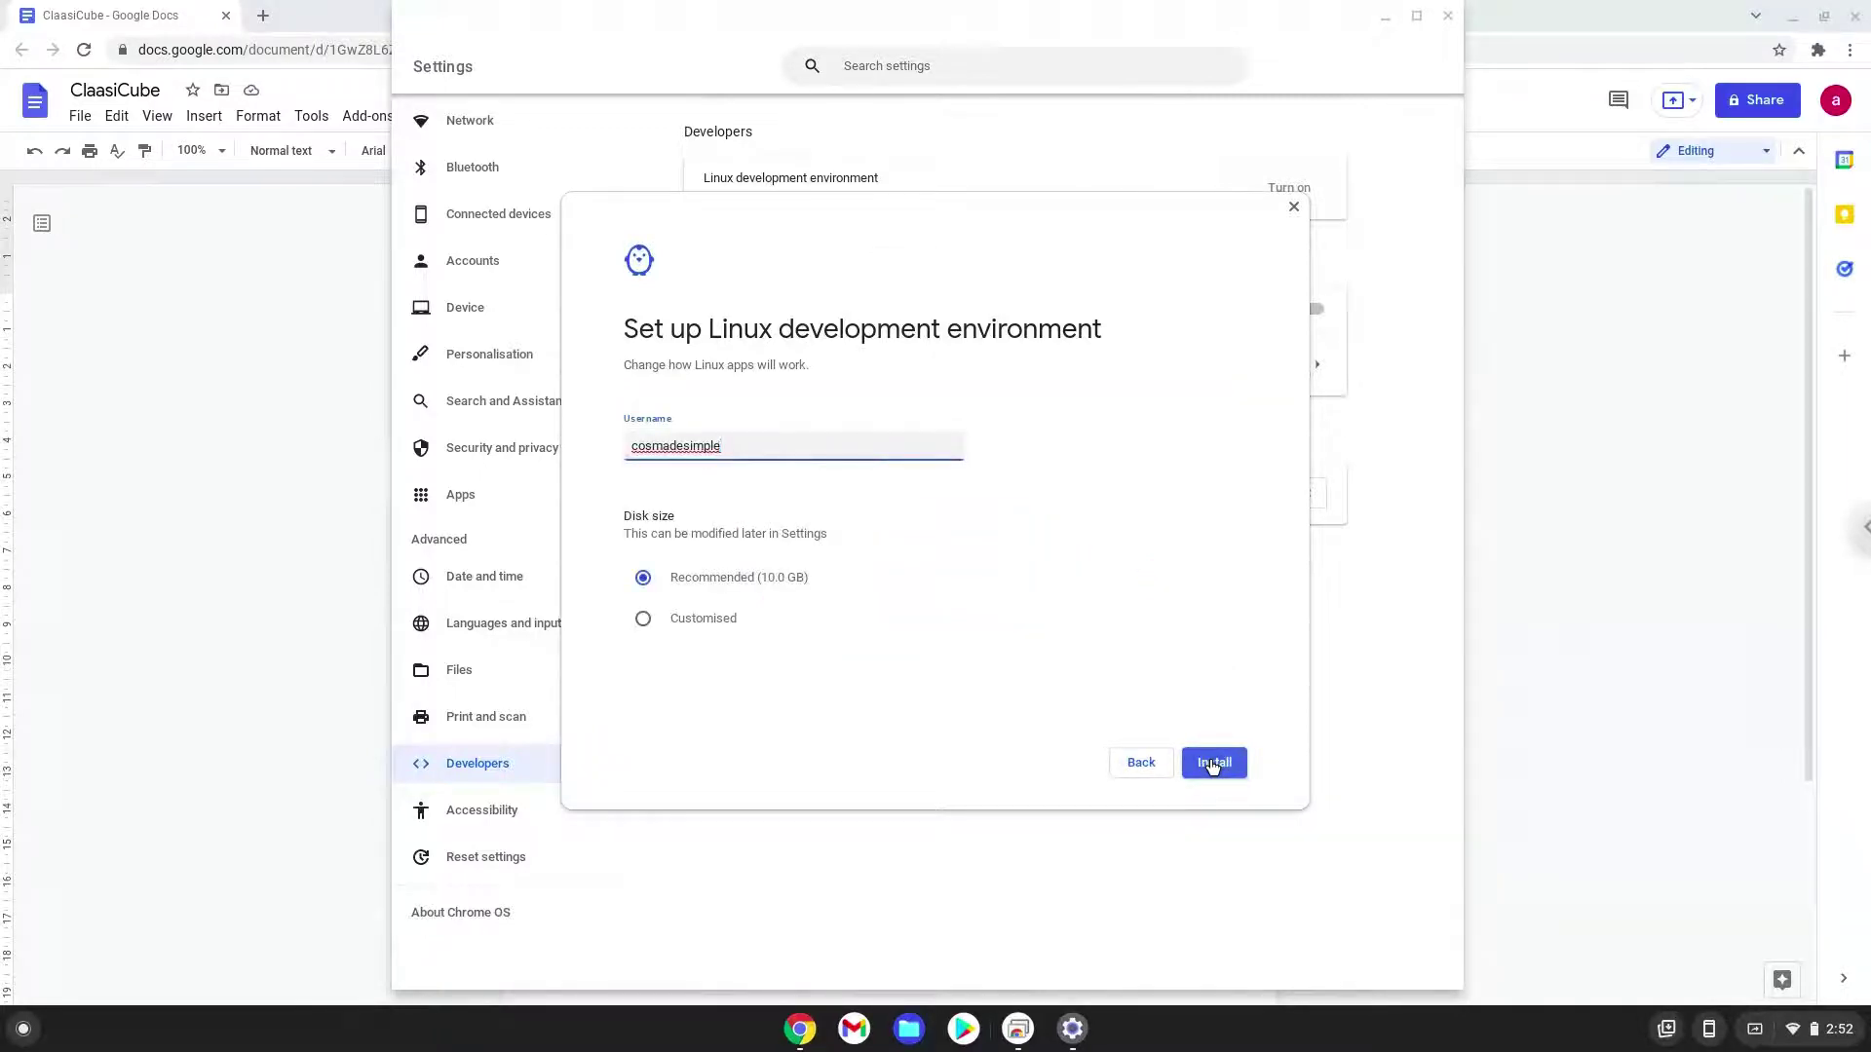
{"action": "left_click", "coordinate": [1214, 763]}
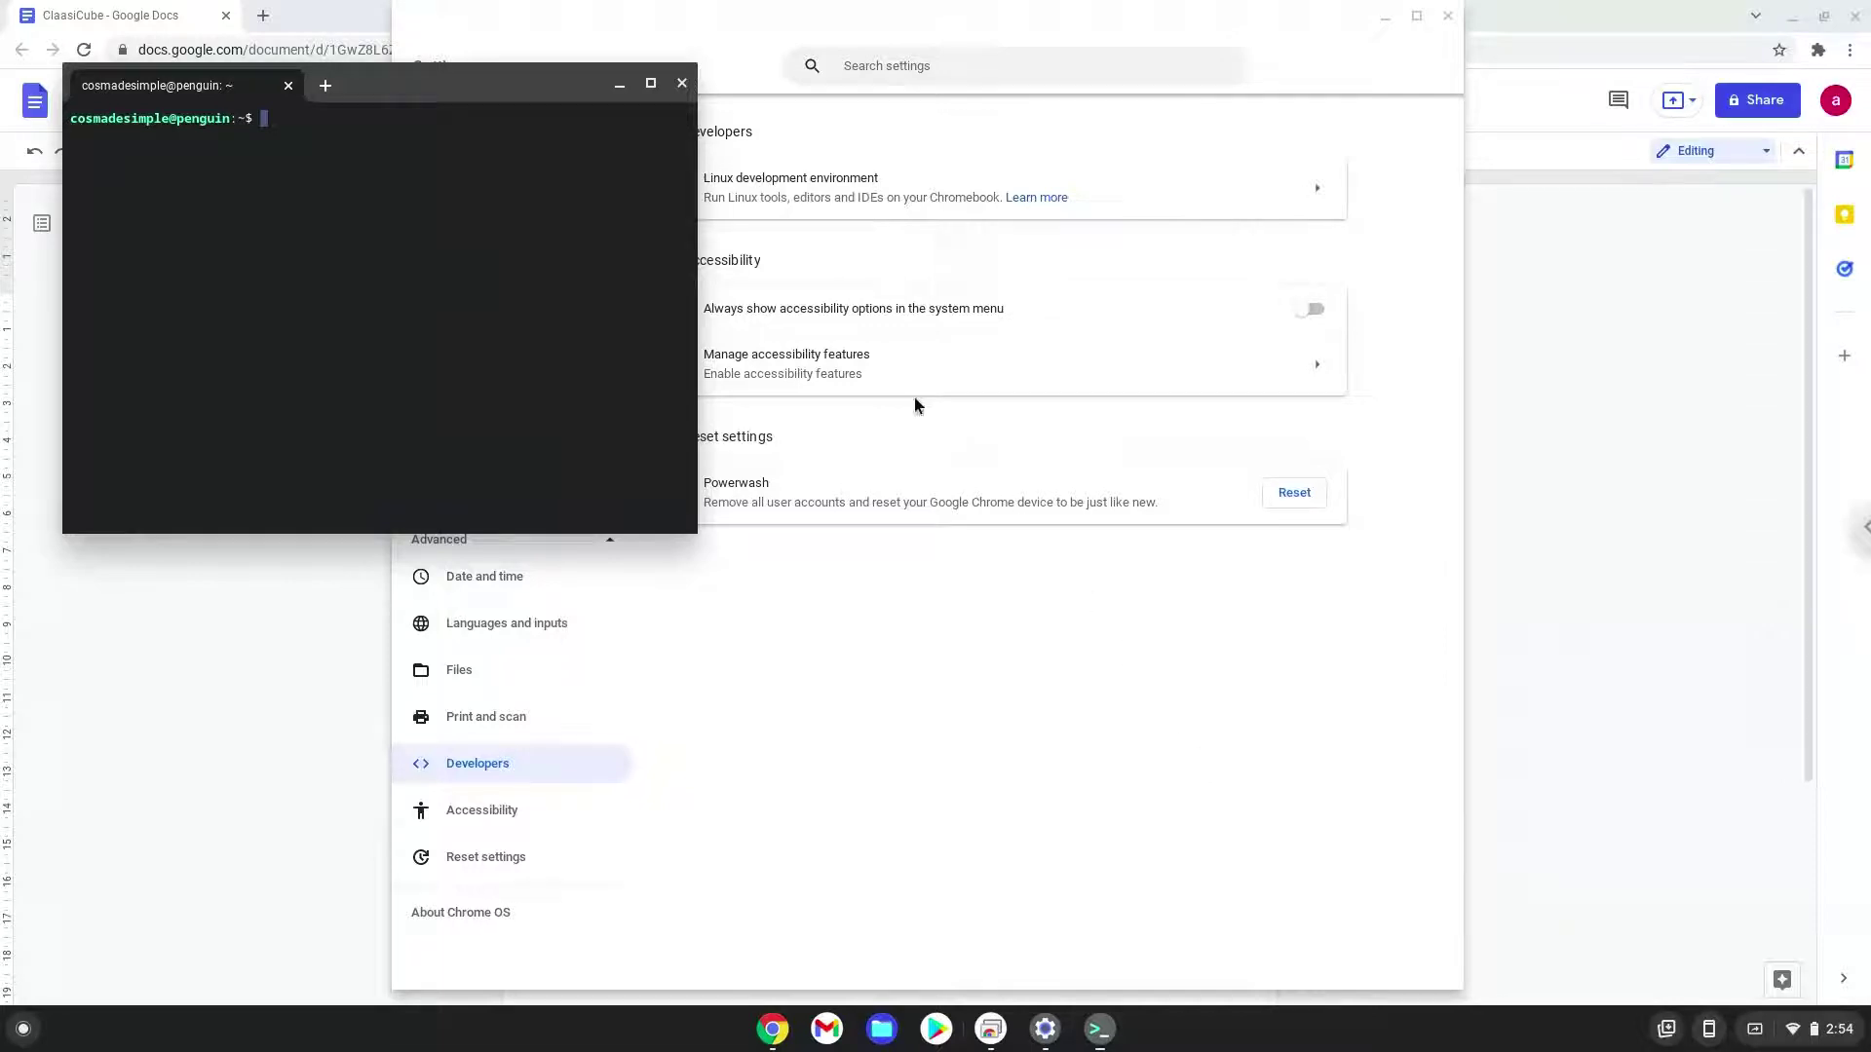
{"action": "left_click", "coordinate": [682, 85]}
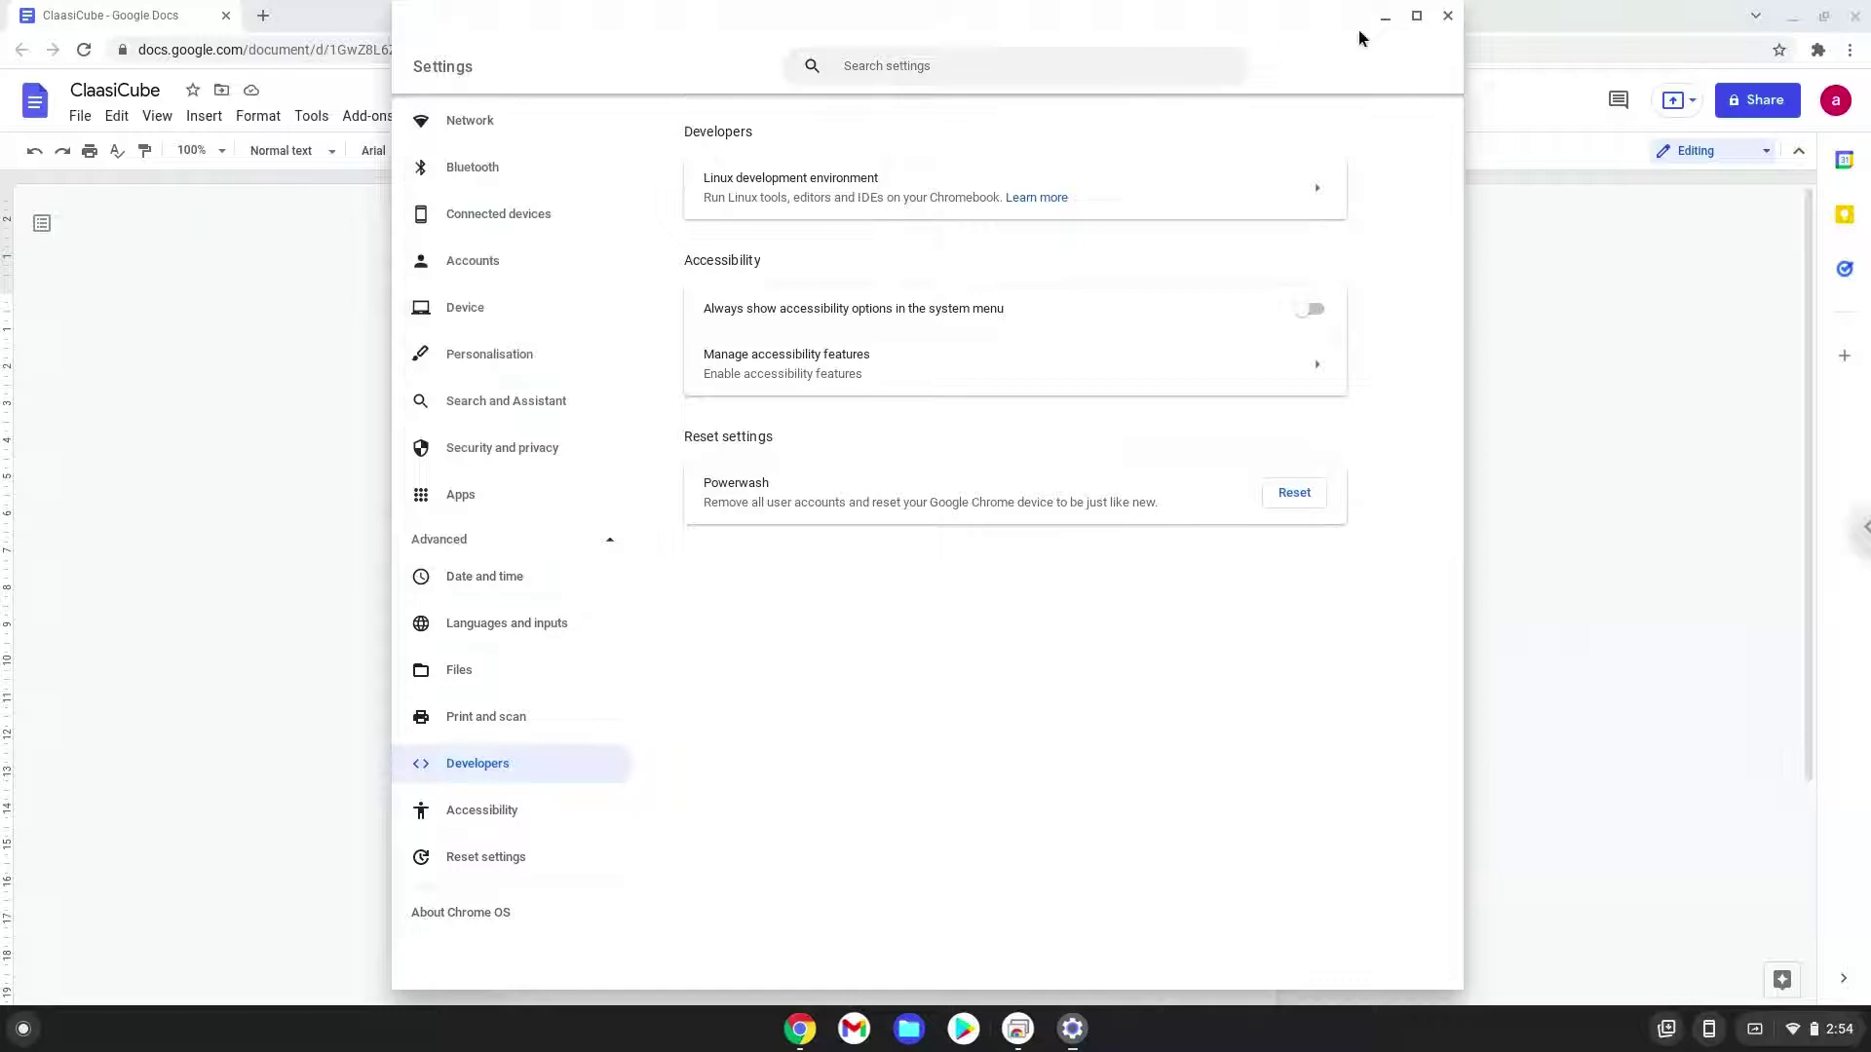
Step: Close Settings, copy the 'sudo apt update' line from the Doc, and bring up the launcher
{"action": "left_click", "coordinate": [1446, 17]}
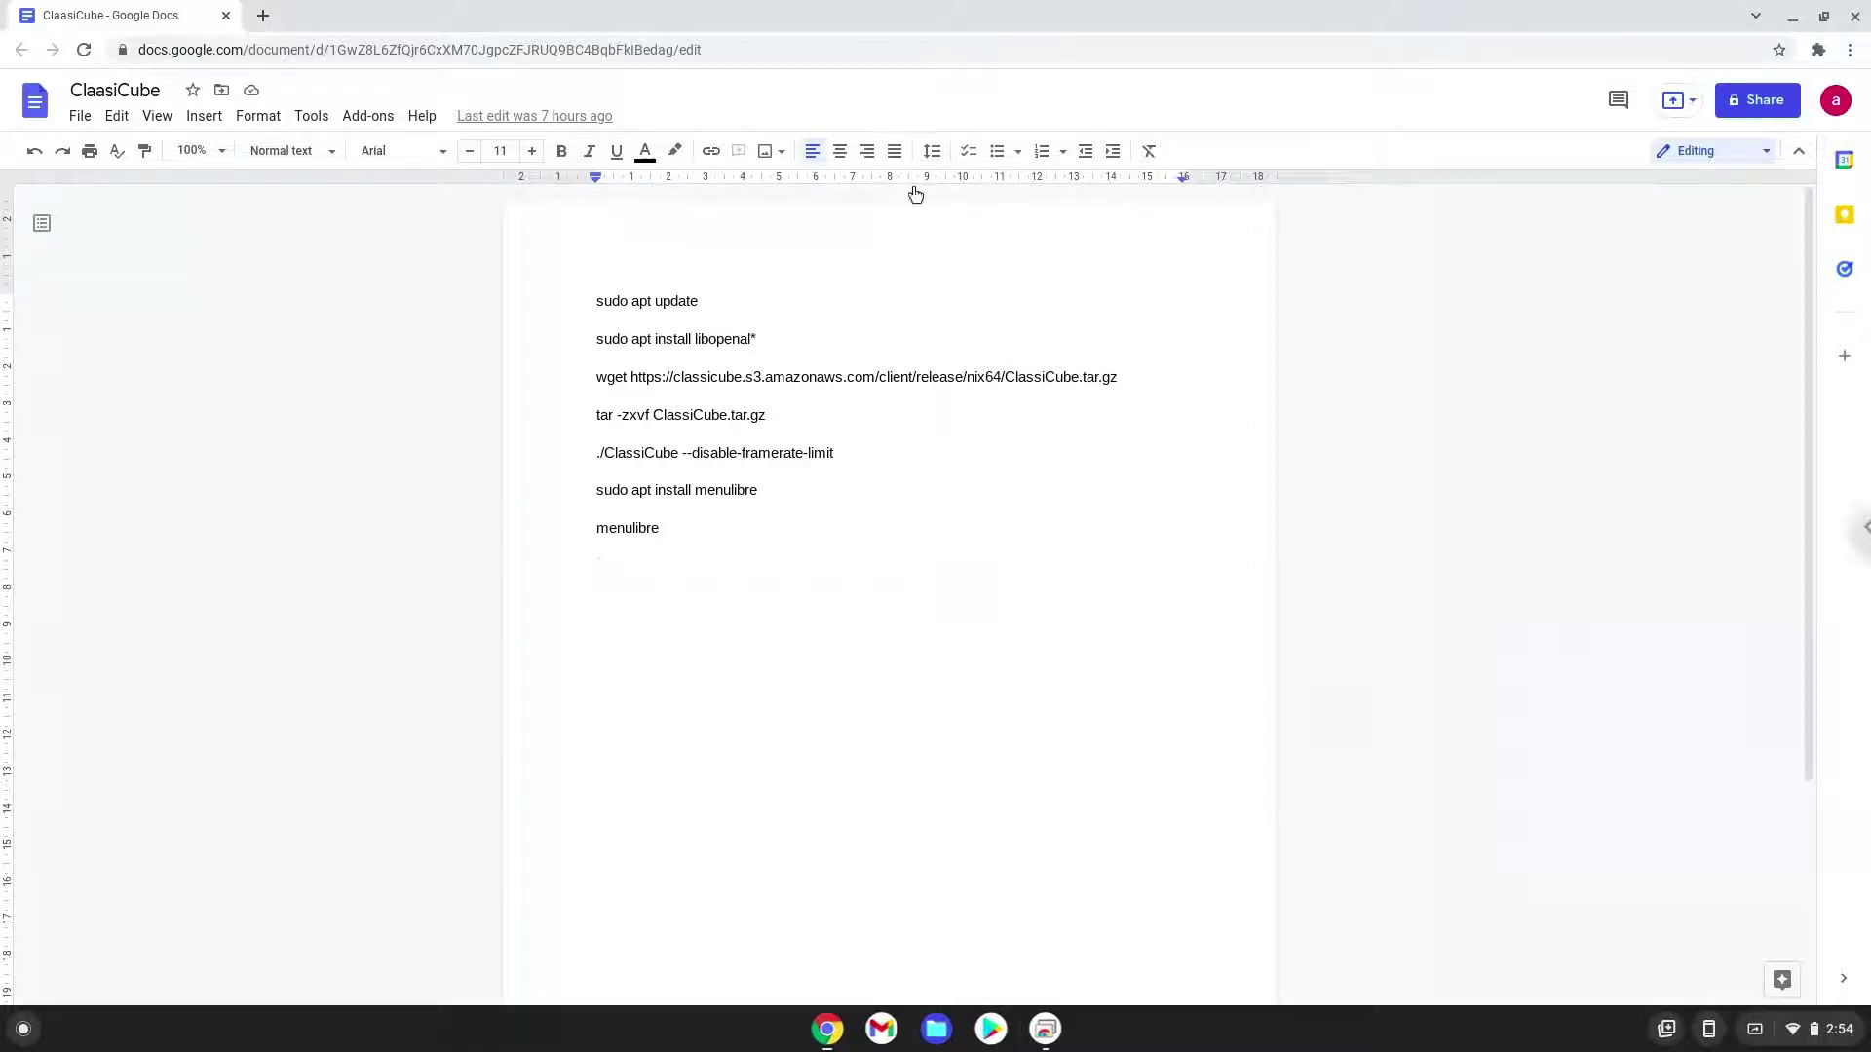
{"action": "triple_click", "coordinate": [666, 299]}
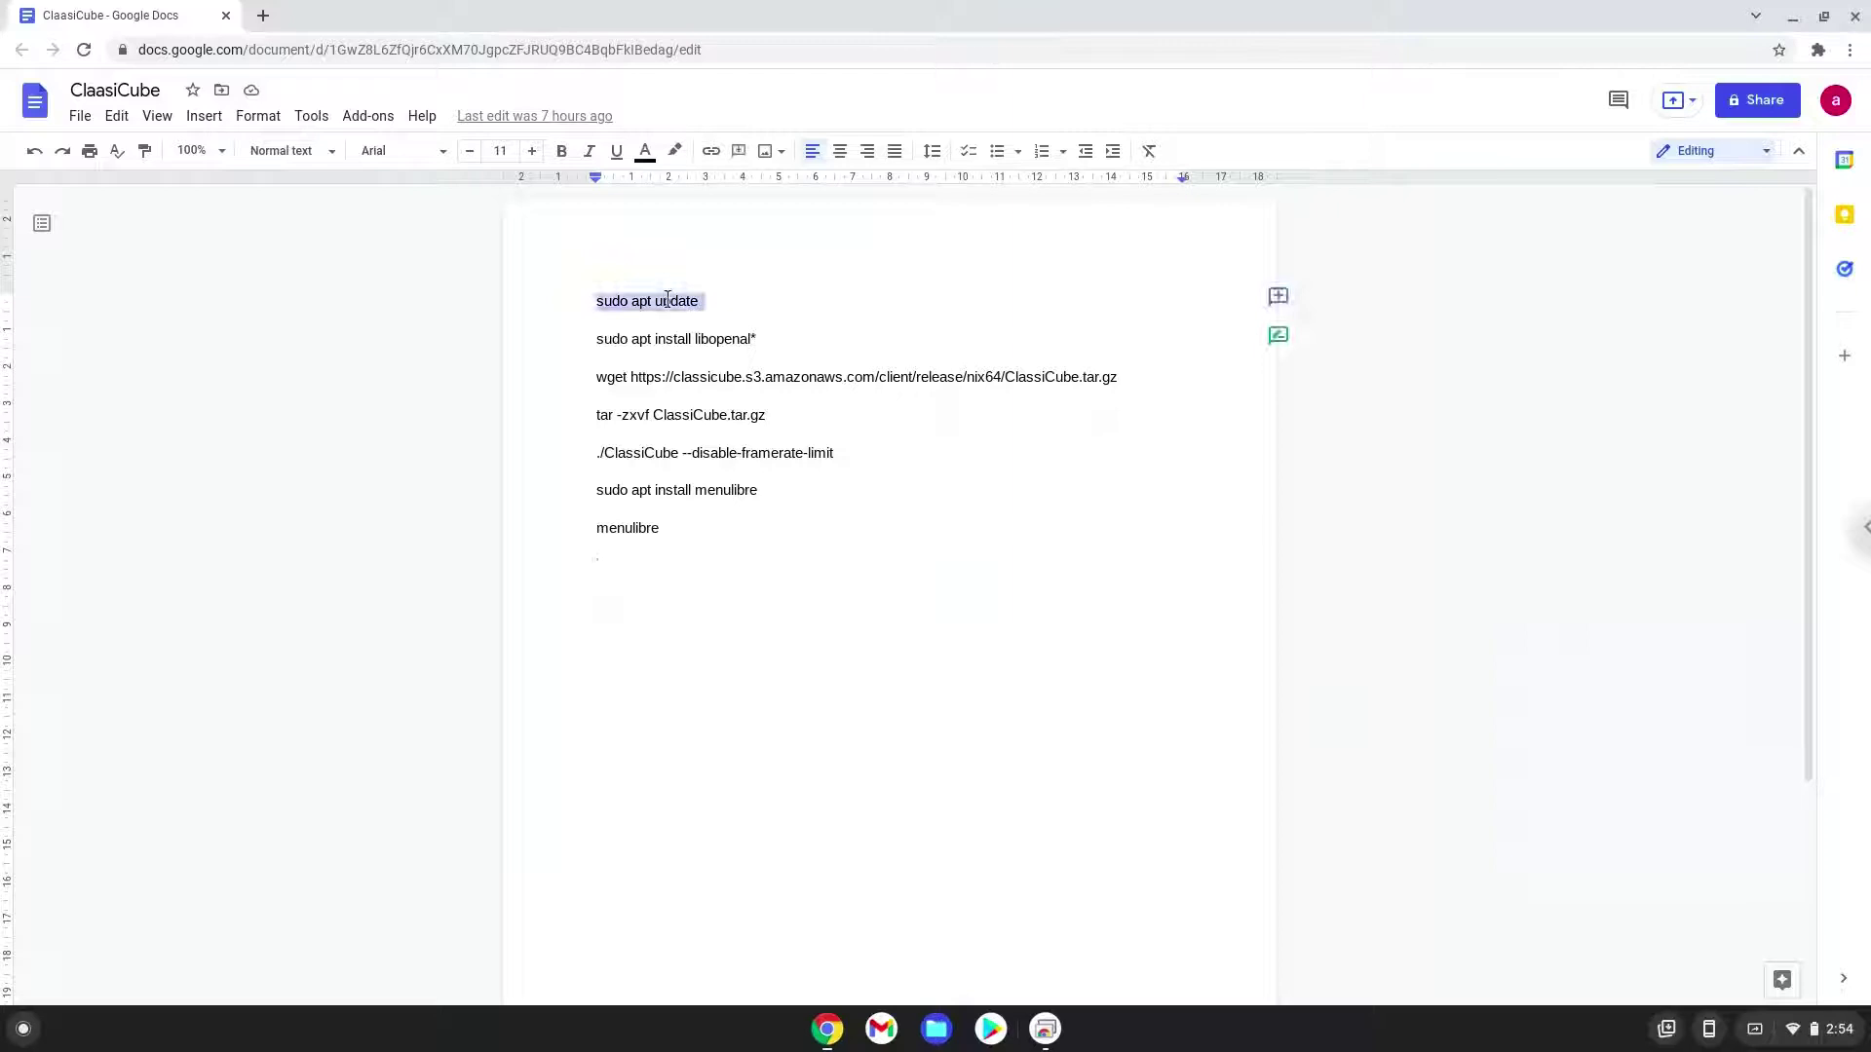
{"action": "right_click", "coordinate": [668, 300]}
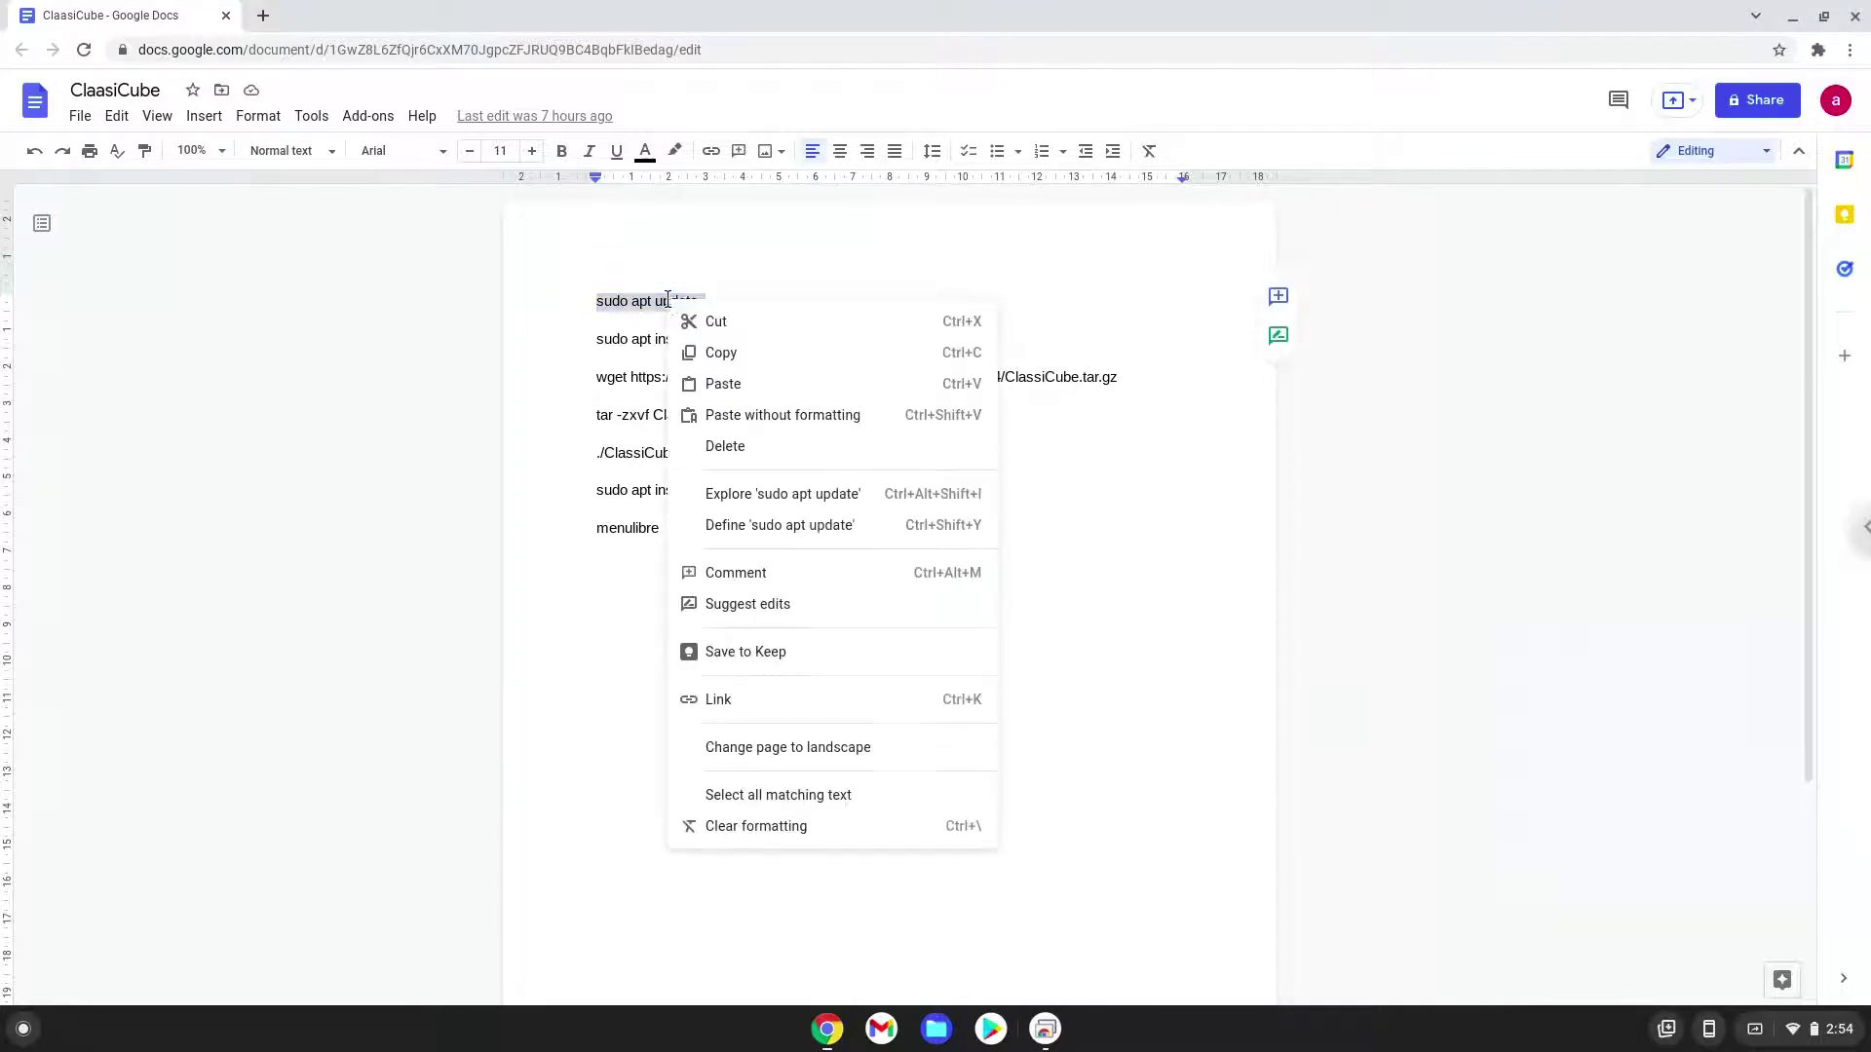
{"action": "left_click", "coordinate": [719, 353]}
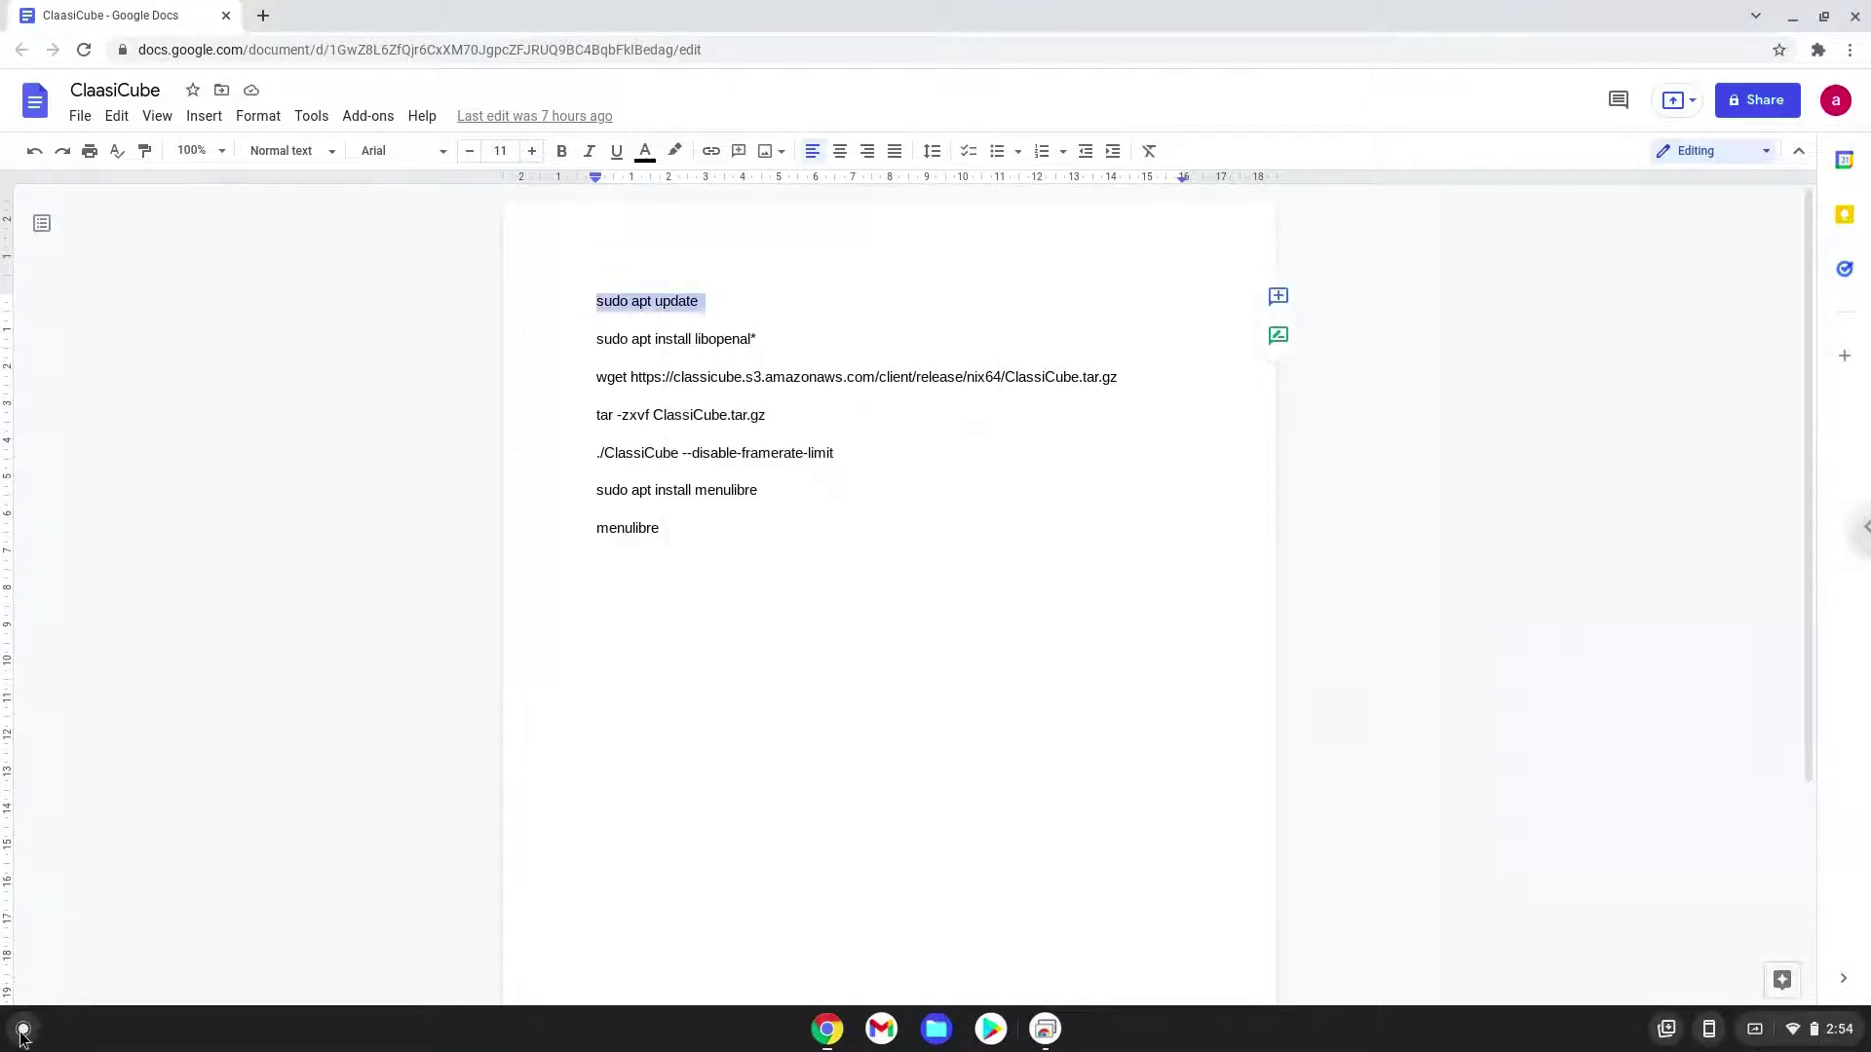
{"action": "left_click", "coordinate": [22, 1028]}
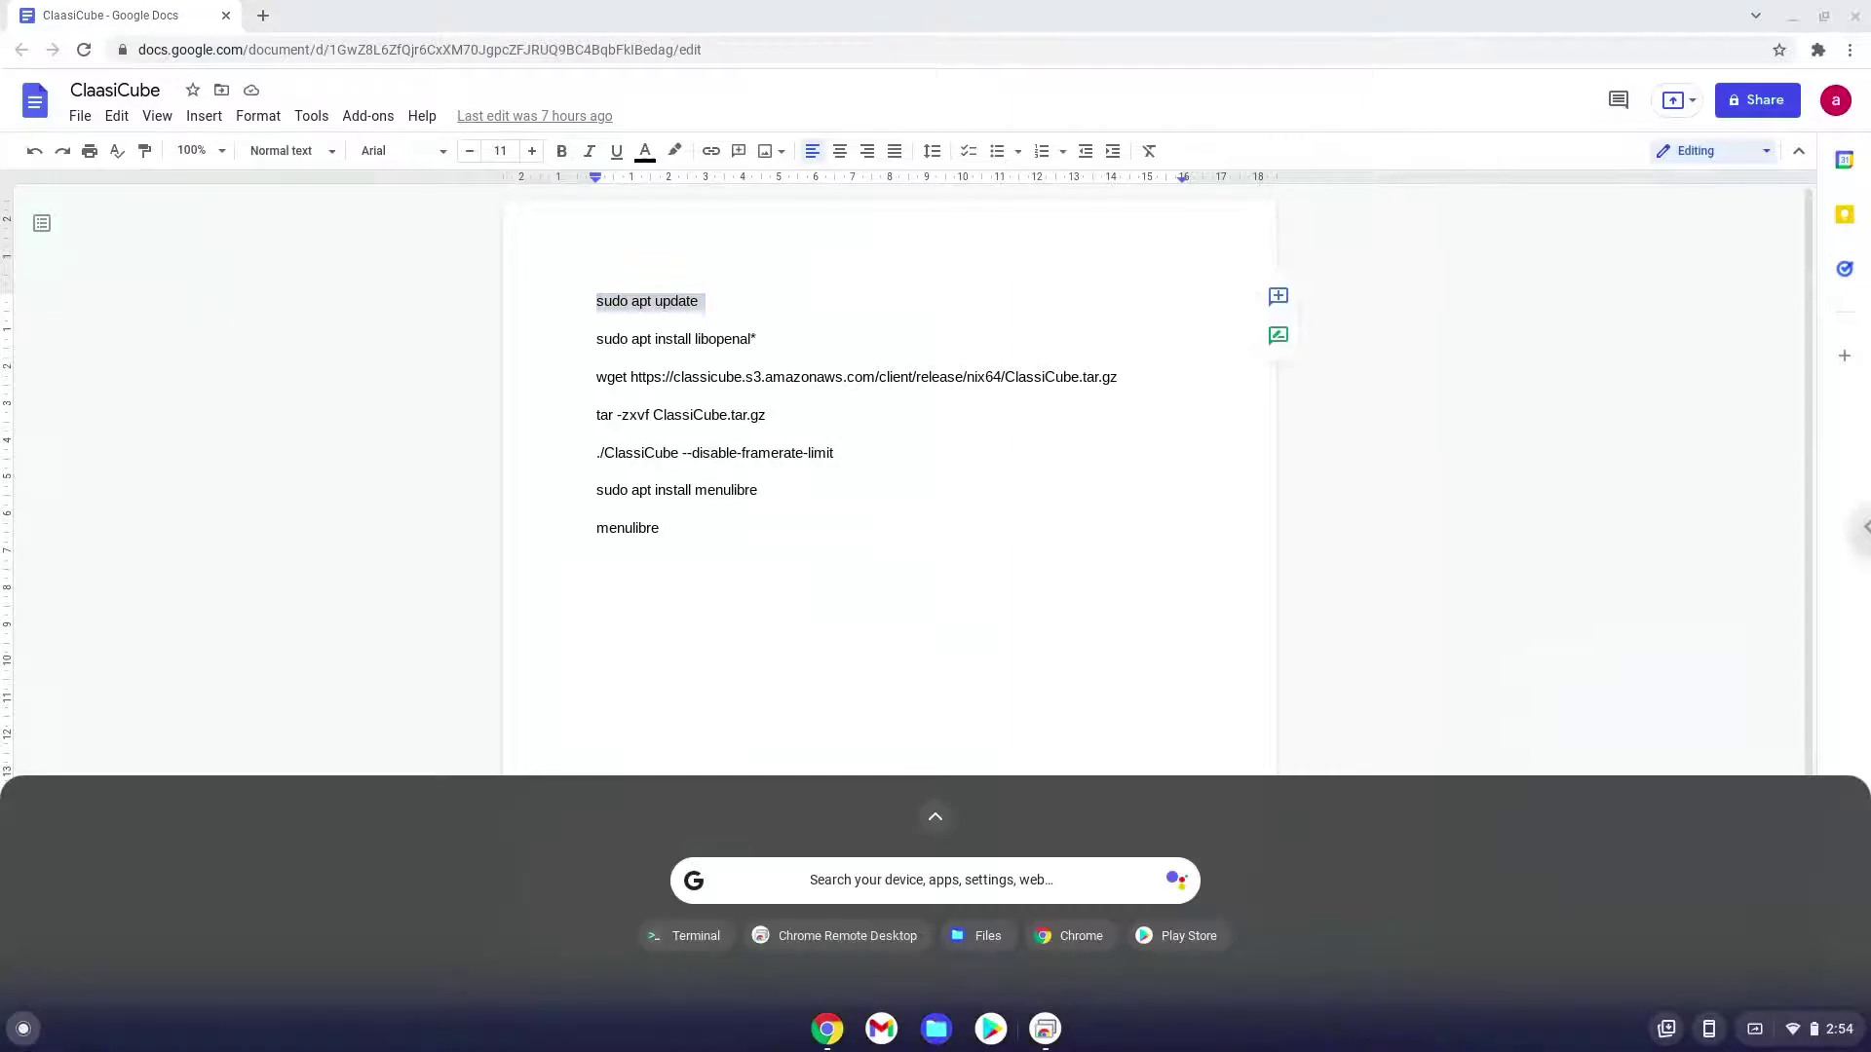
Step: Start Terminal from a 'ter' launcher search and run sudo apt update in it
{"action": "type", "text": "ter"}
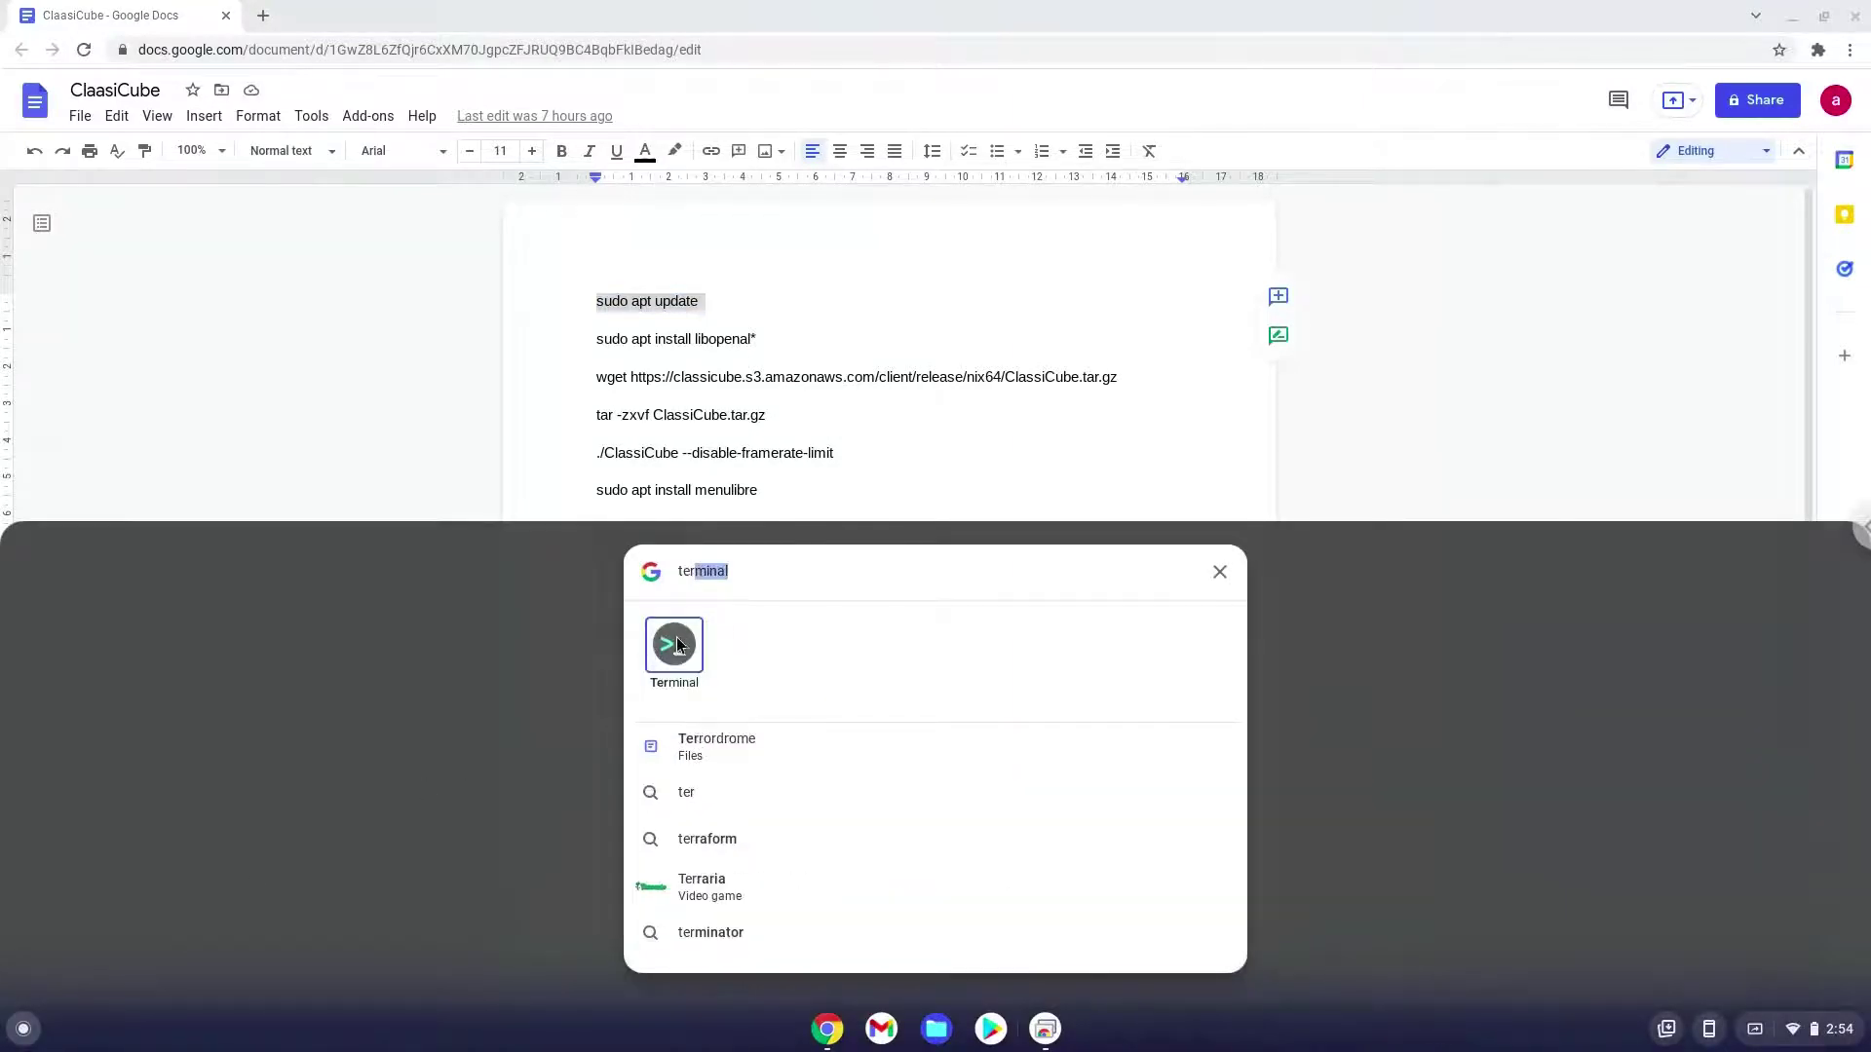
{"action": "left_click", "coordinate": [676, 643]}
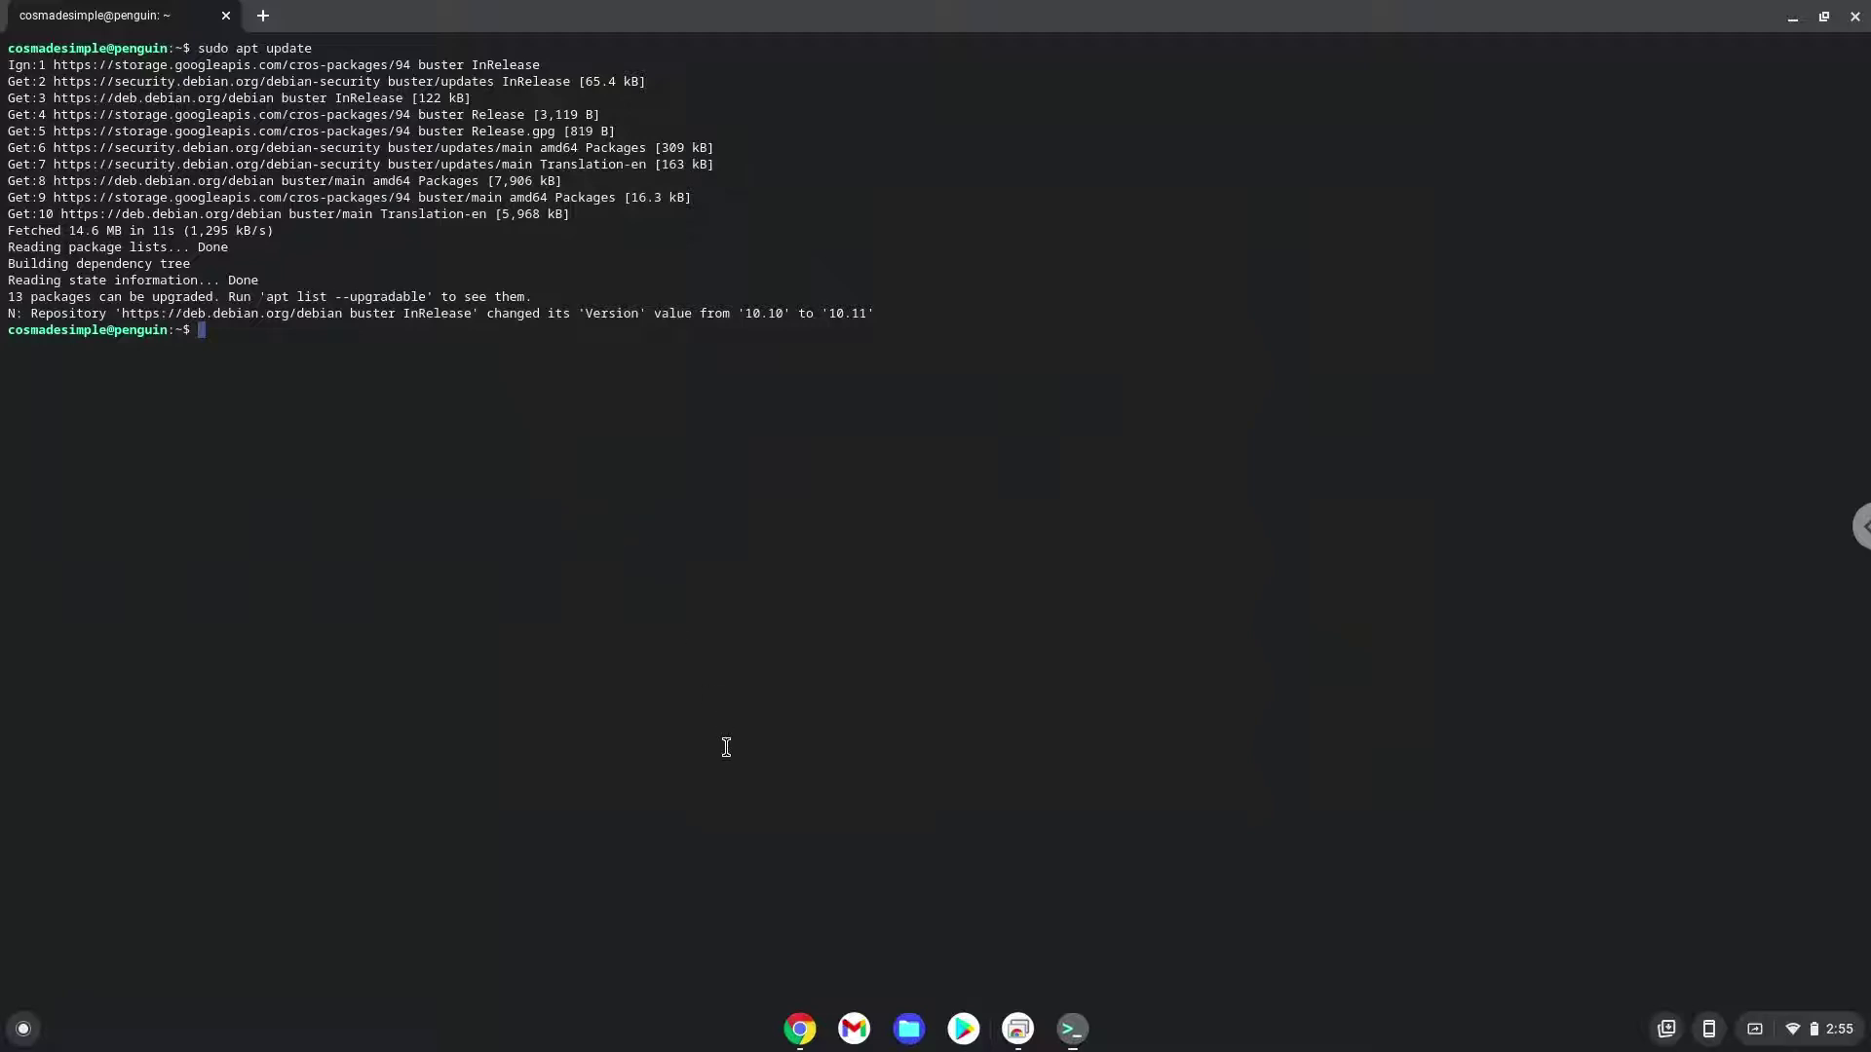
Step: Copy 'sudo apt install libopenal*' from the Doc and run it in Terminal, accepting the install
{"action": "left_click", "coordinate": [799, 1030]}
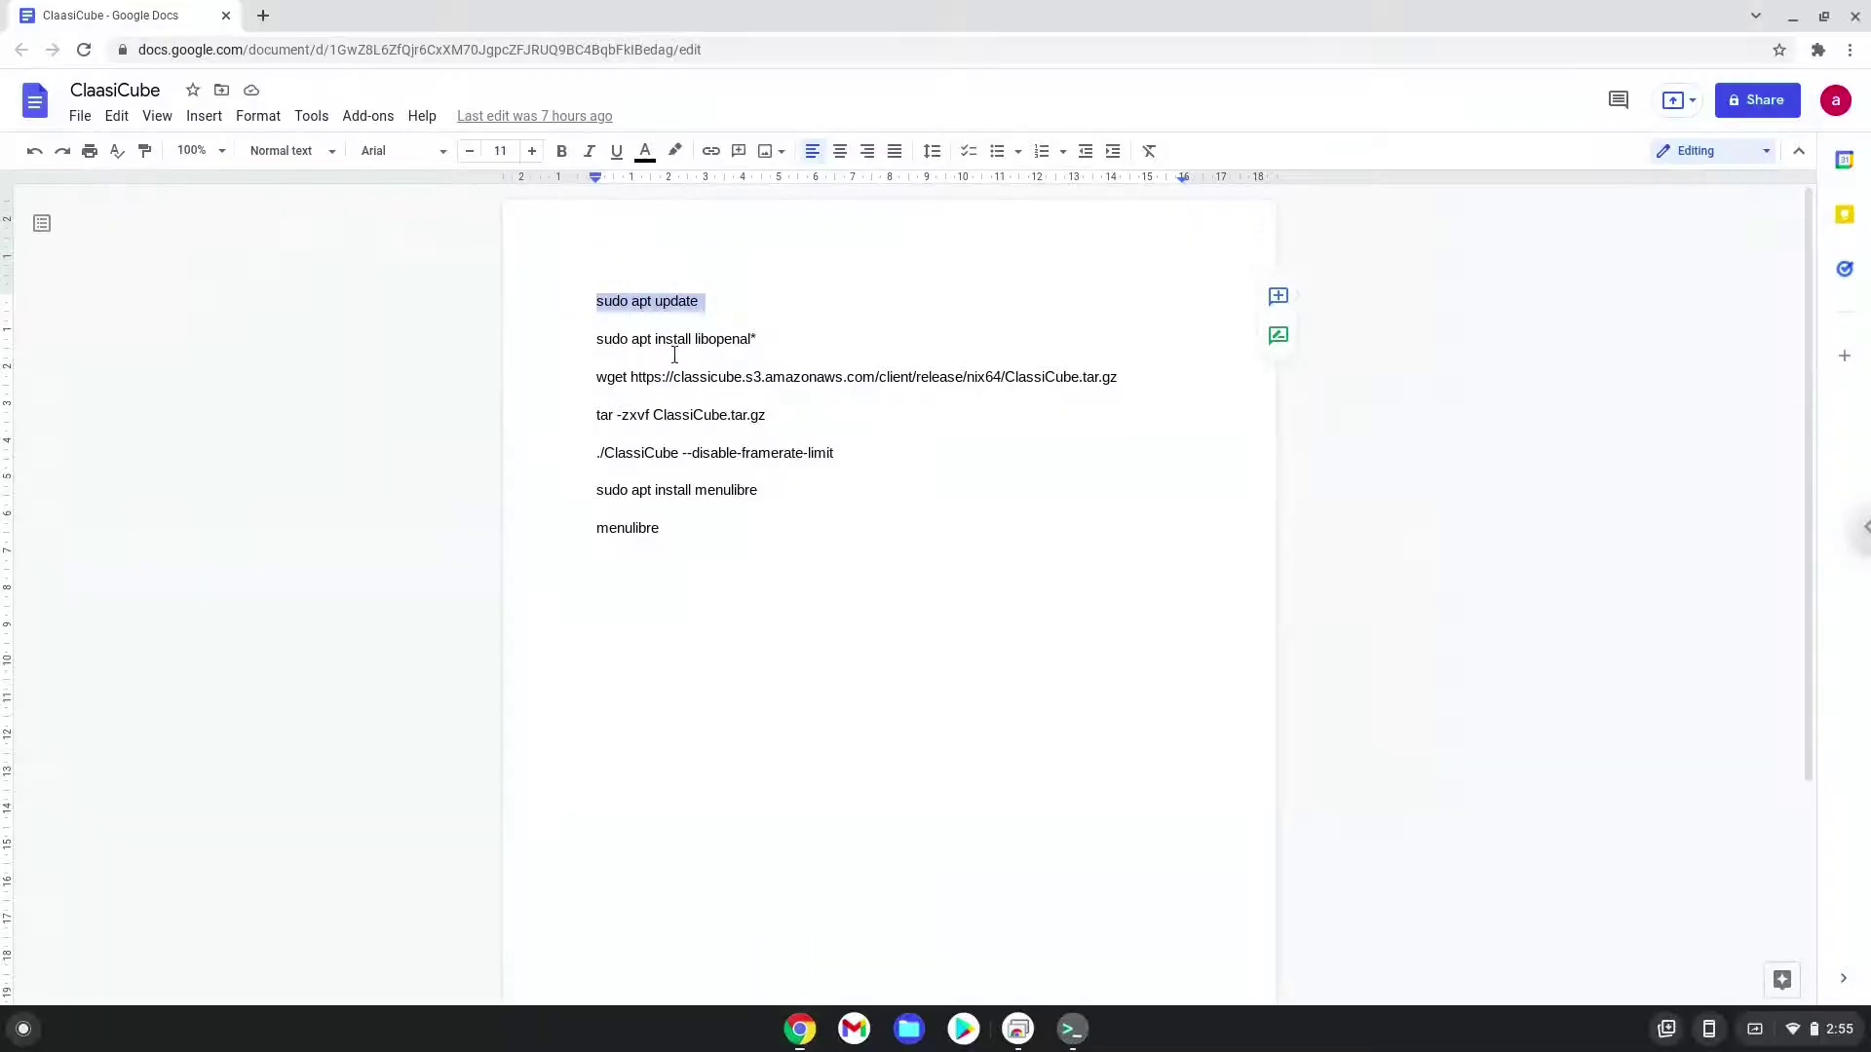
{"action": "triple_click", "coordinate": [667, 338]}
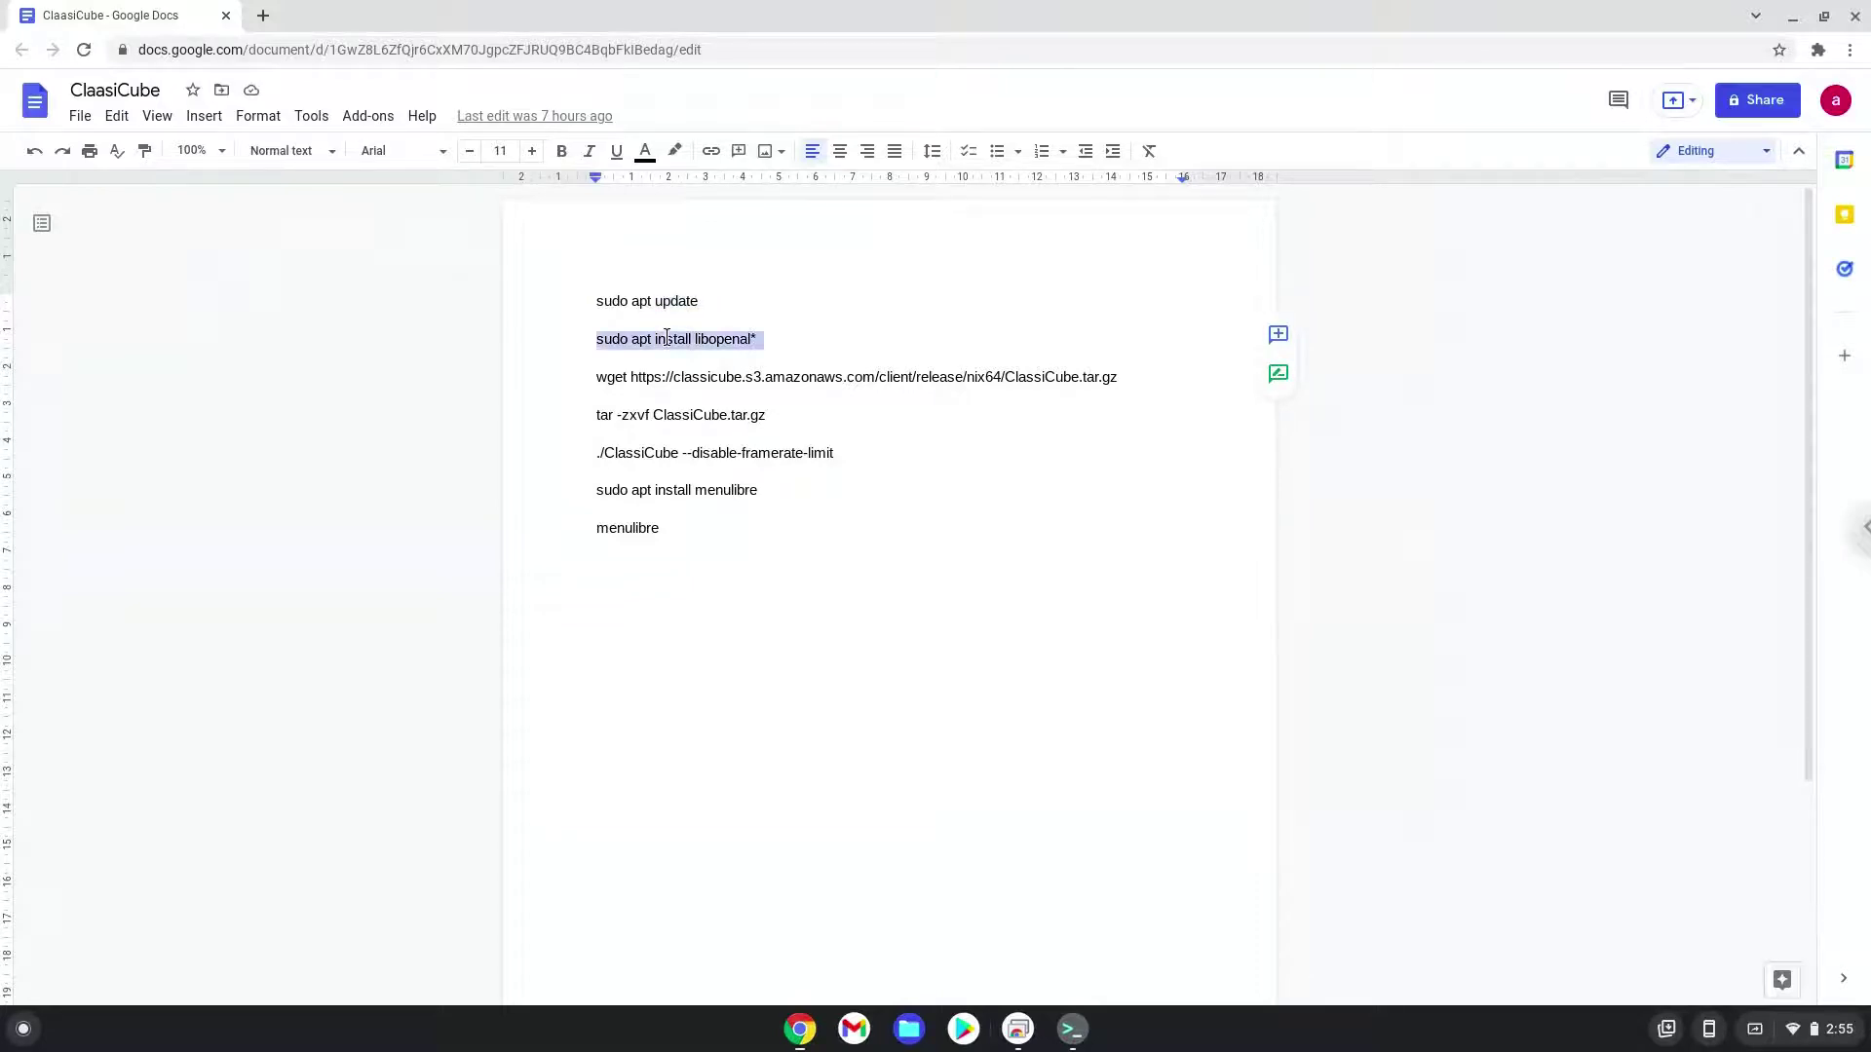
{"action": "right_click", "coordinate": [667, 338]}
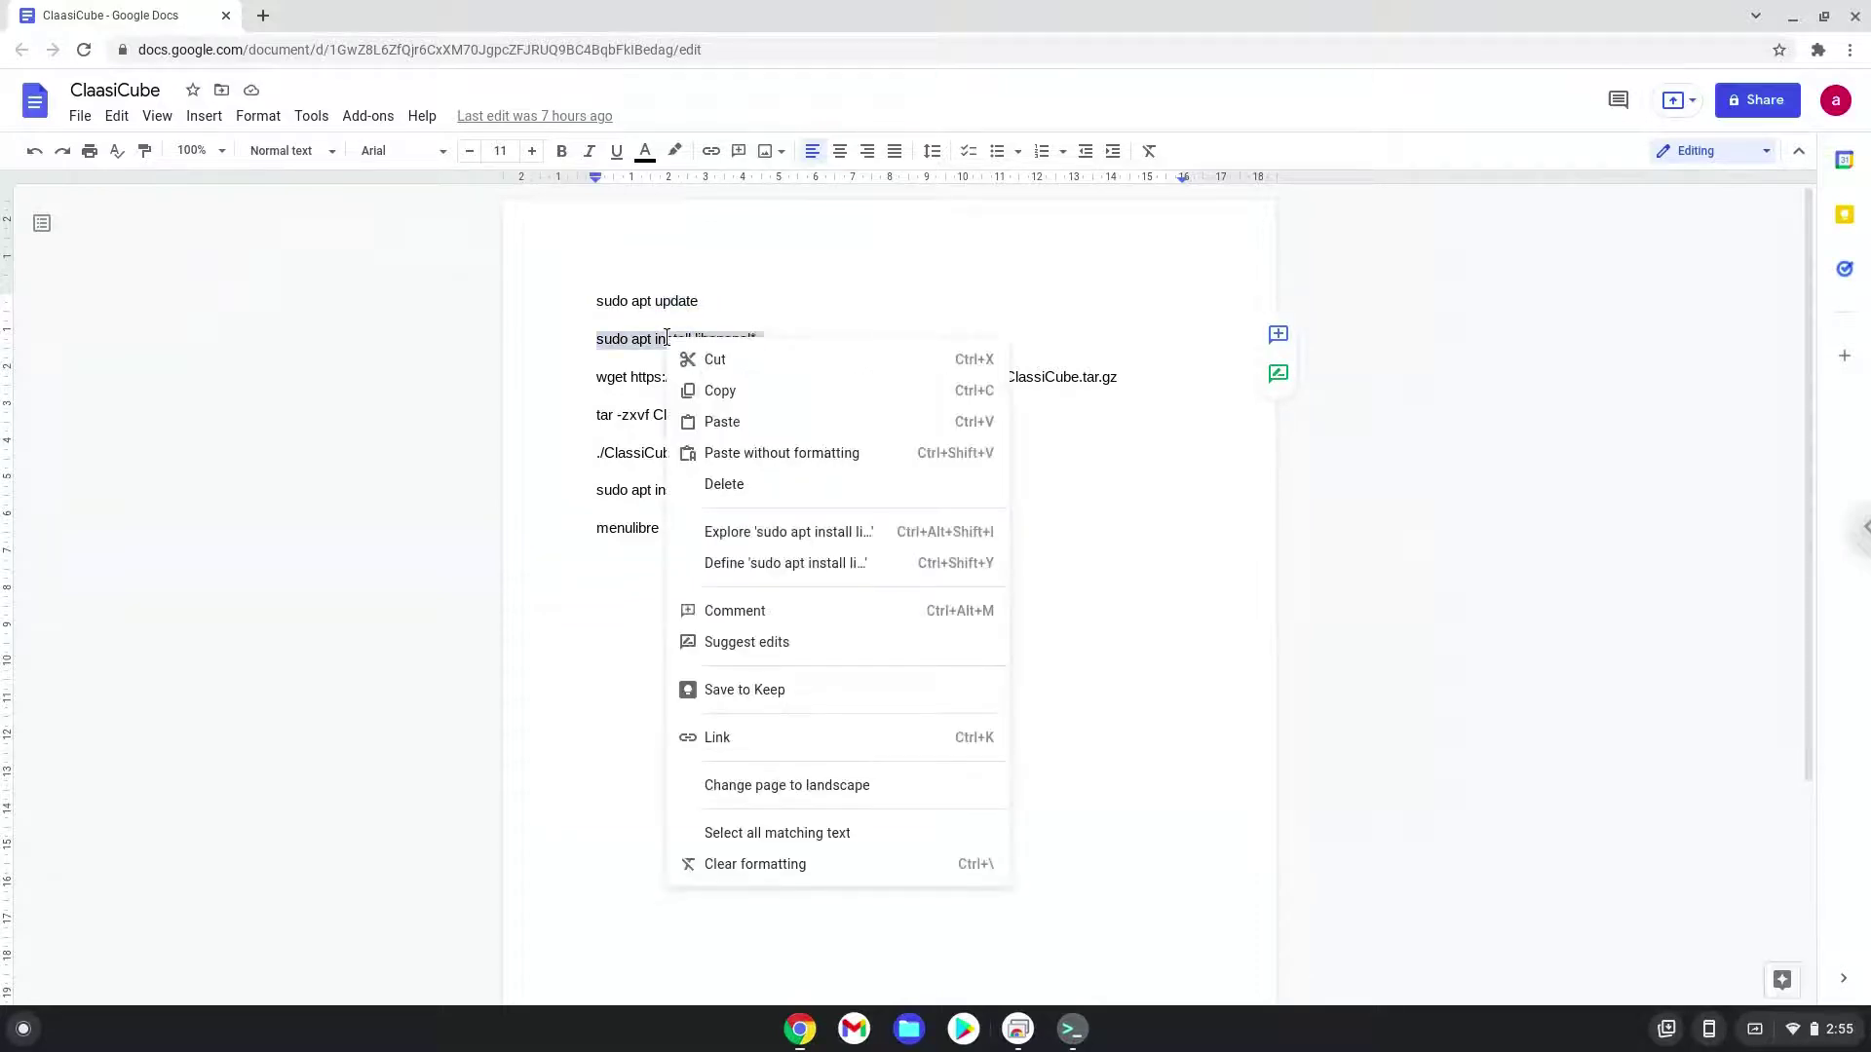
{"action": "left_click", "coordinate": [714, 392]}
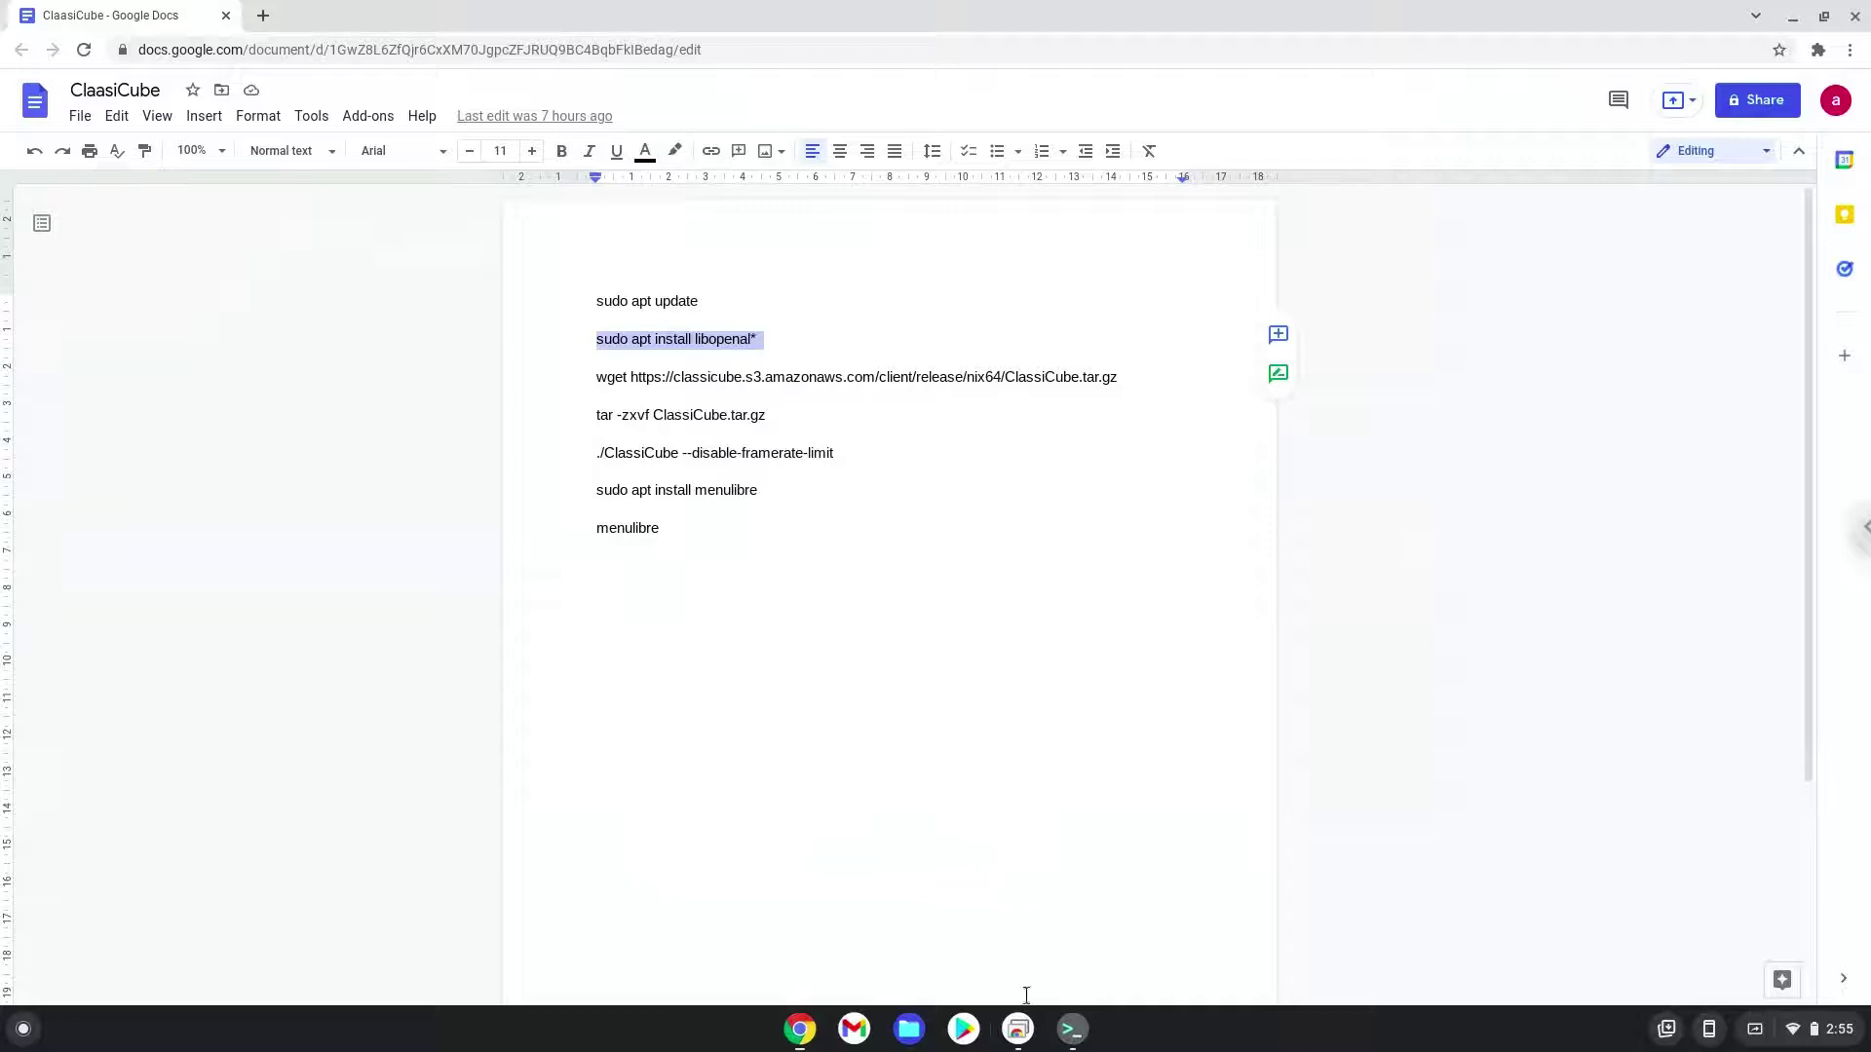
{"action": "left_click", "coordinate": [1072, 1030]}
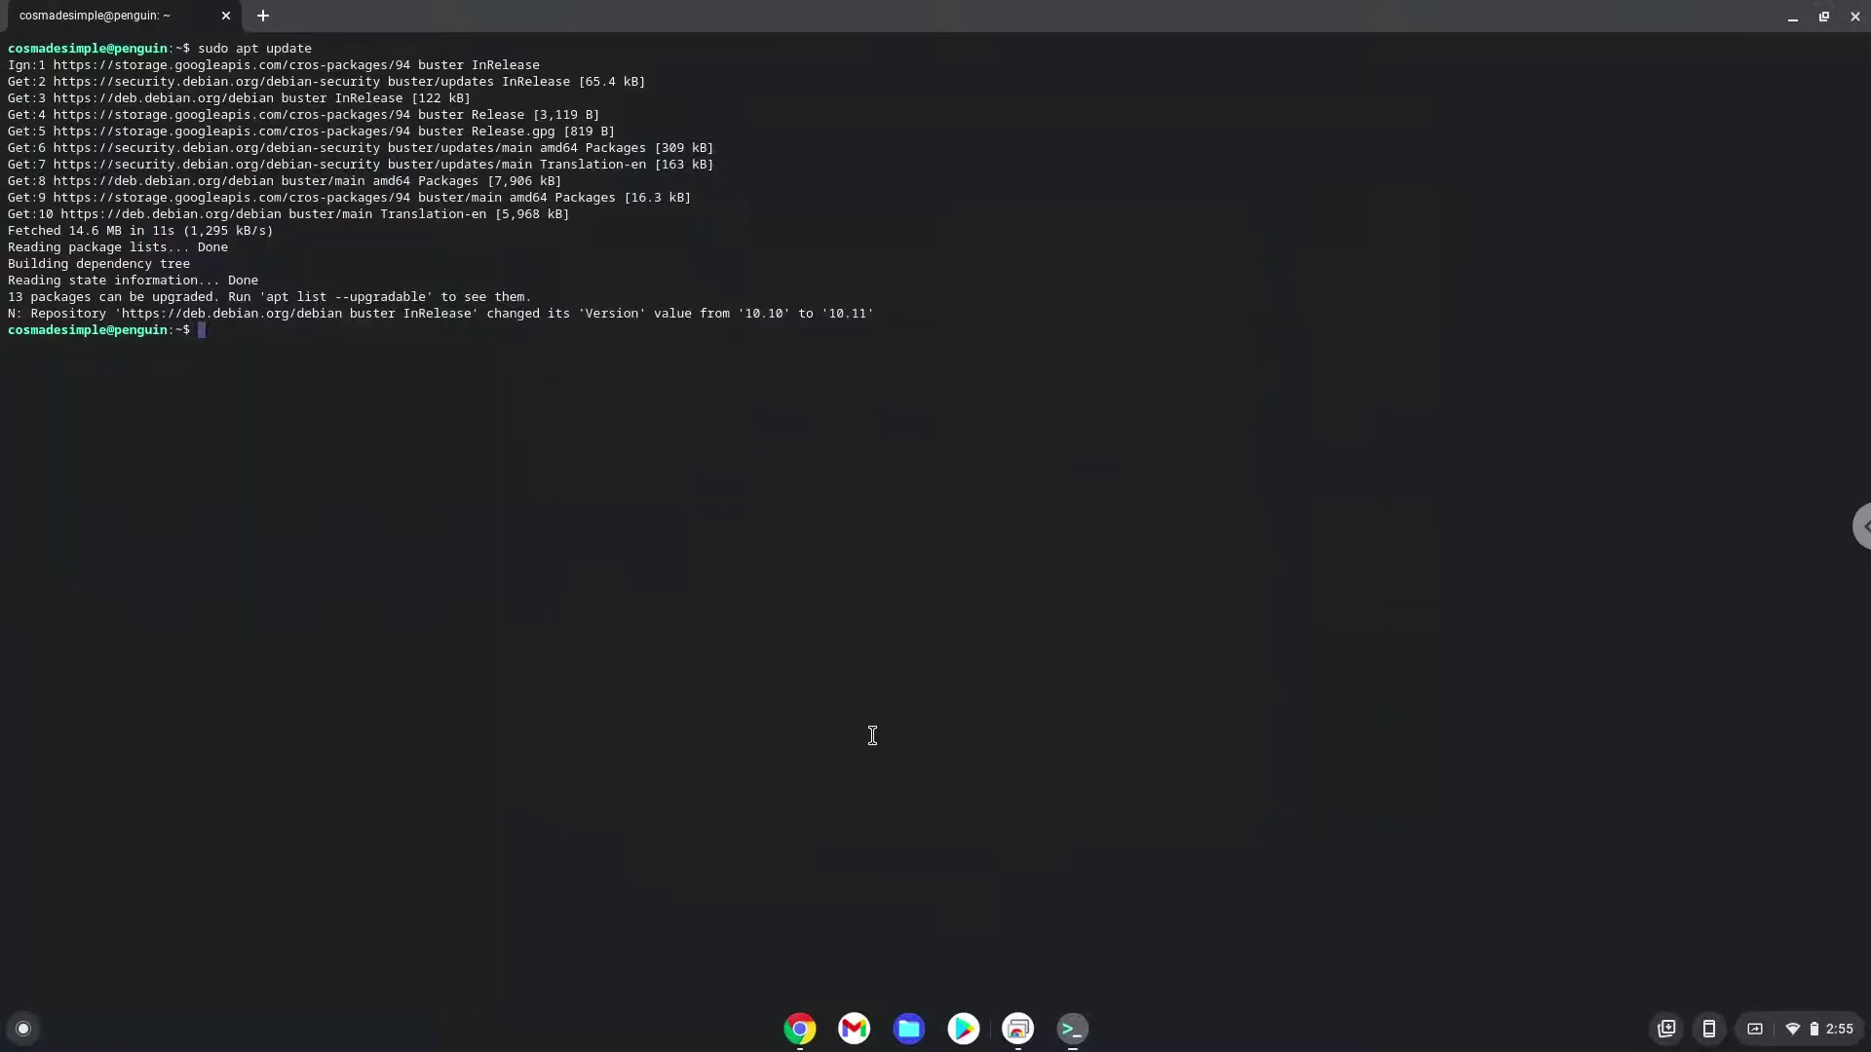
{"action": "key", "text": "ctrl+shift+v"}
{"action": "key", "text": "Return"}
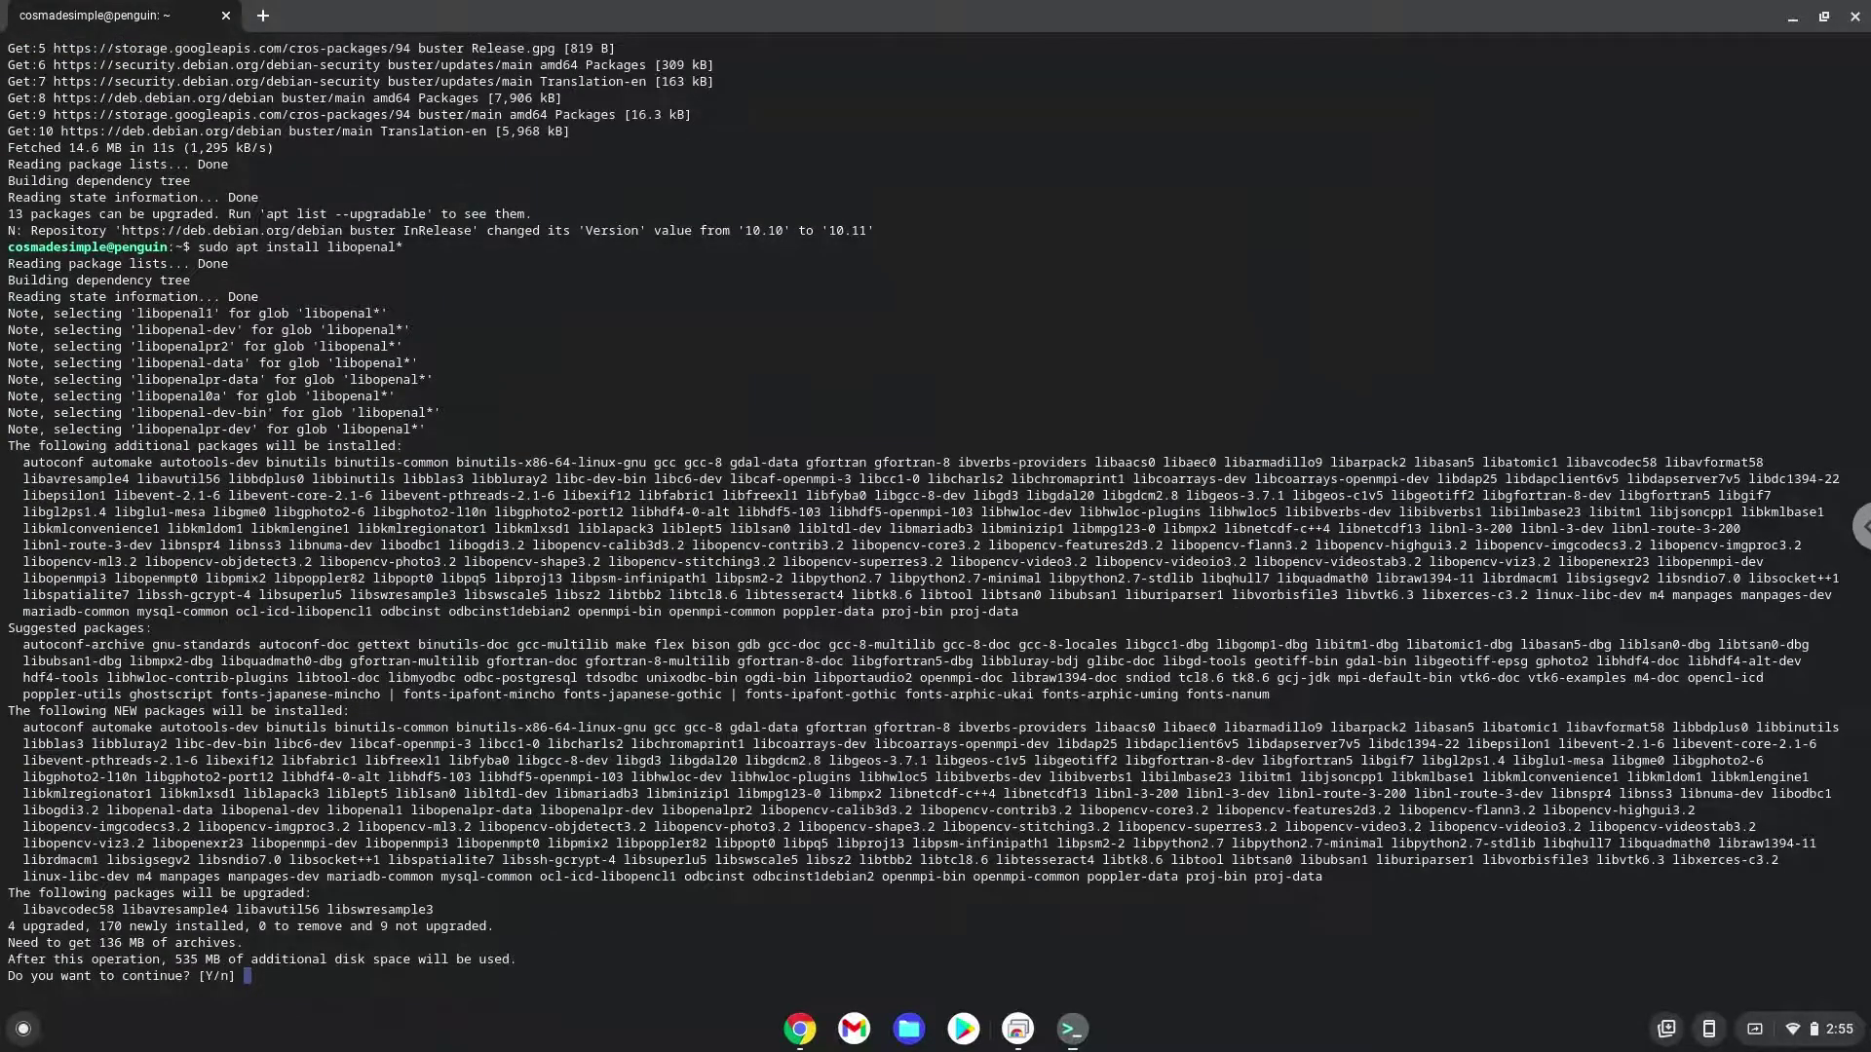
{"action": "key", "text": "Return"}
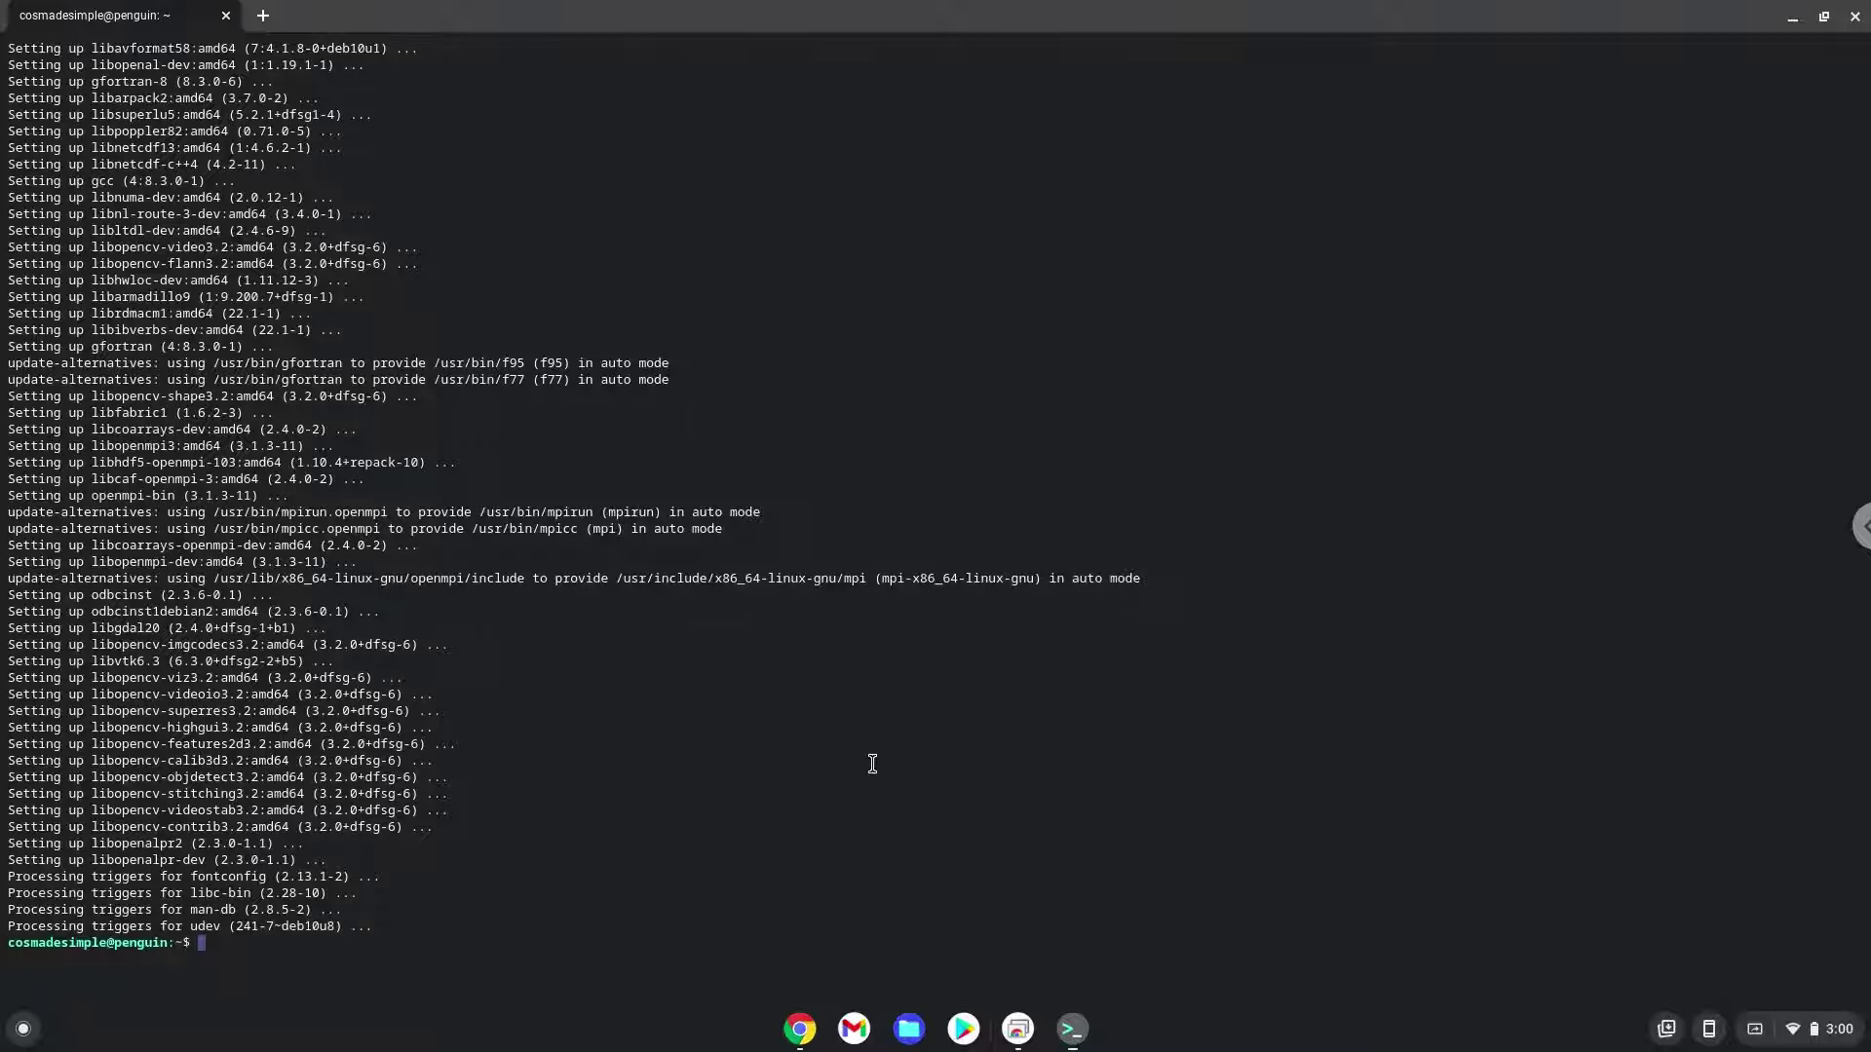
{"action": "left_click", "coordinate": [803, 1033]}
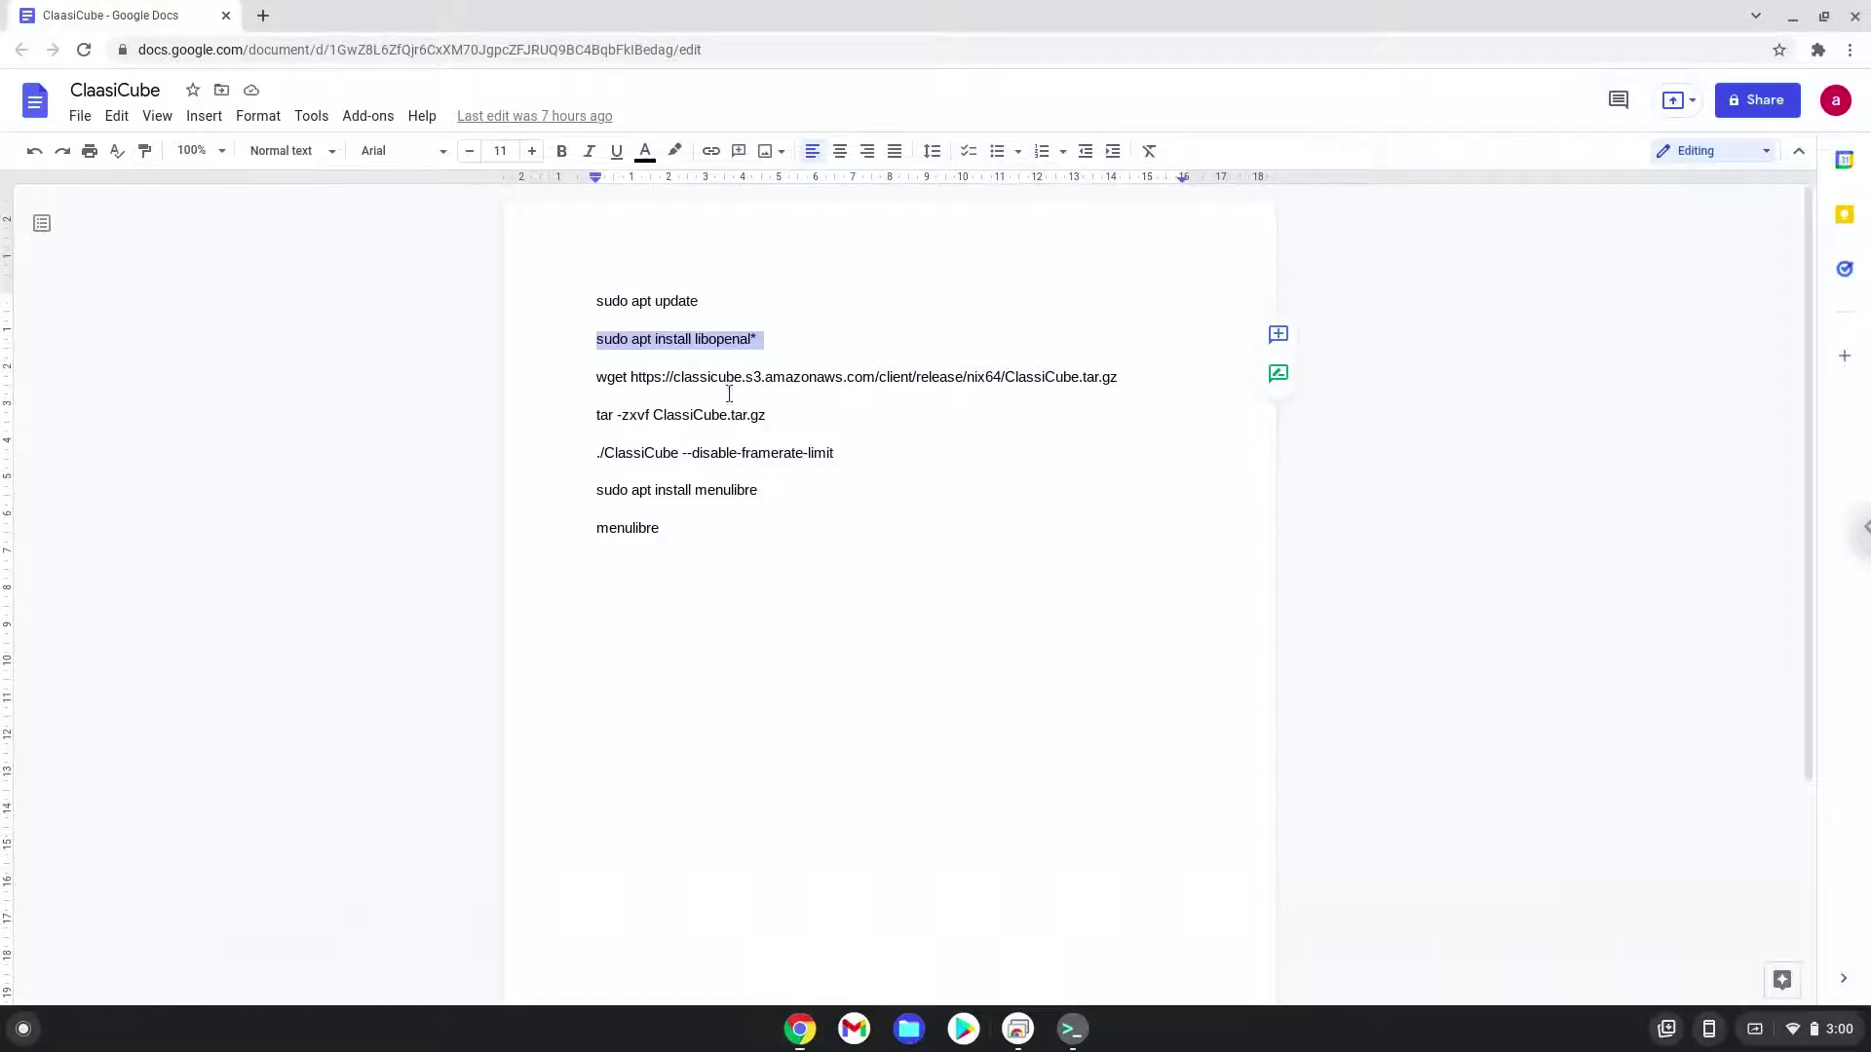
Step: Copy the wget line from the Doc and run it to download ClassiCube.tar.gz
{"action": "triple_click", "coordinate": [719, 380]}
{"action": "right_click", "coordinate": [719, 380]}
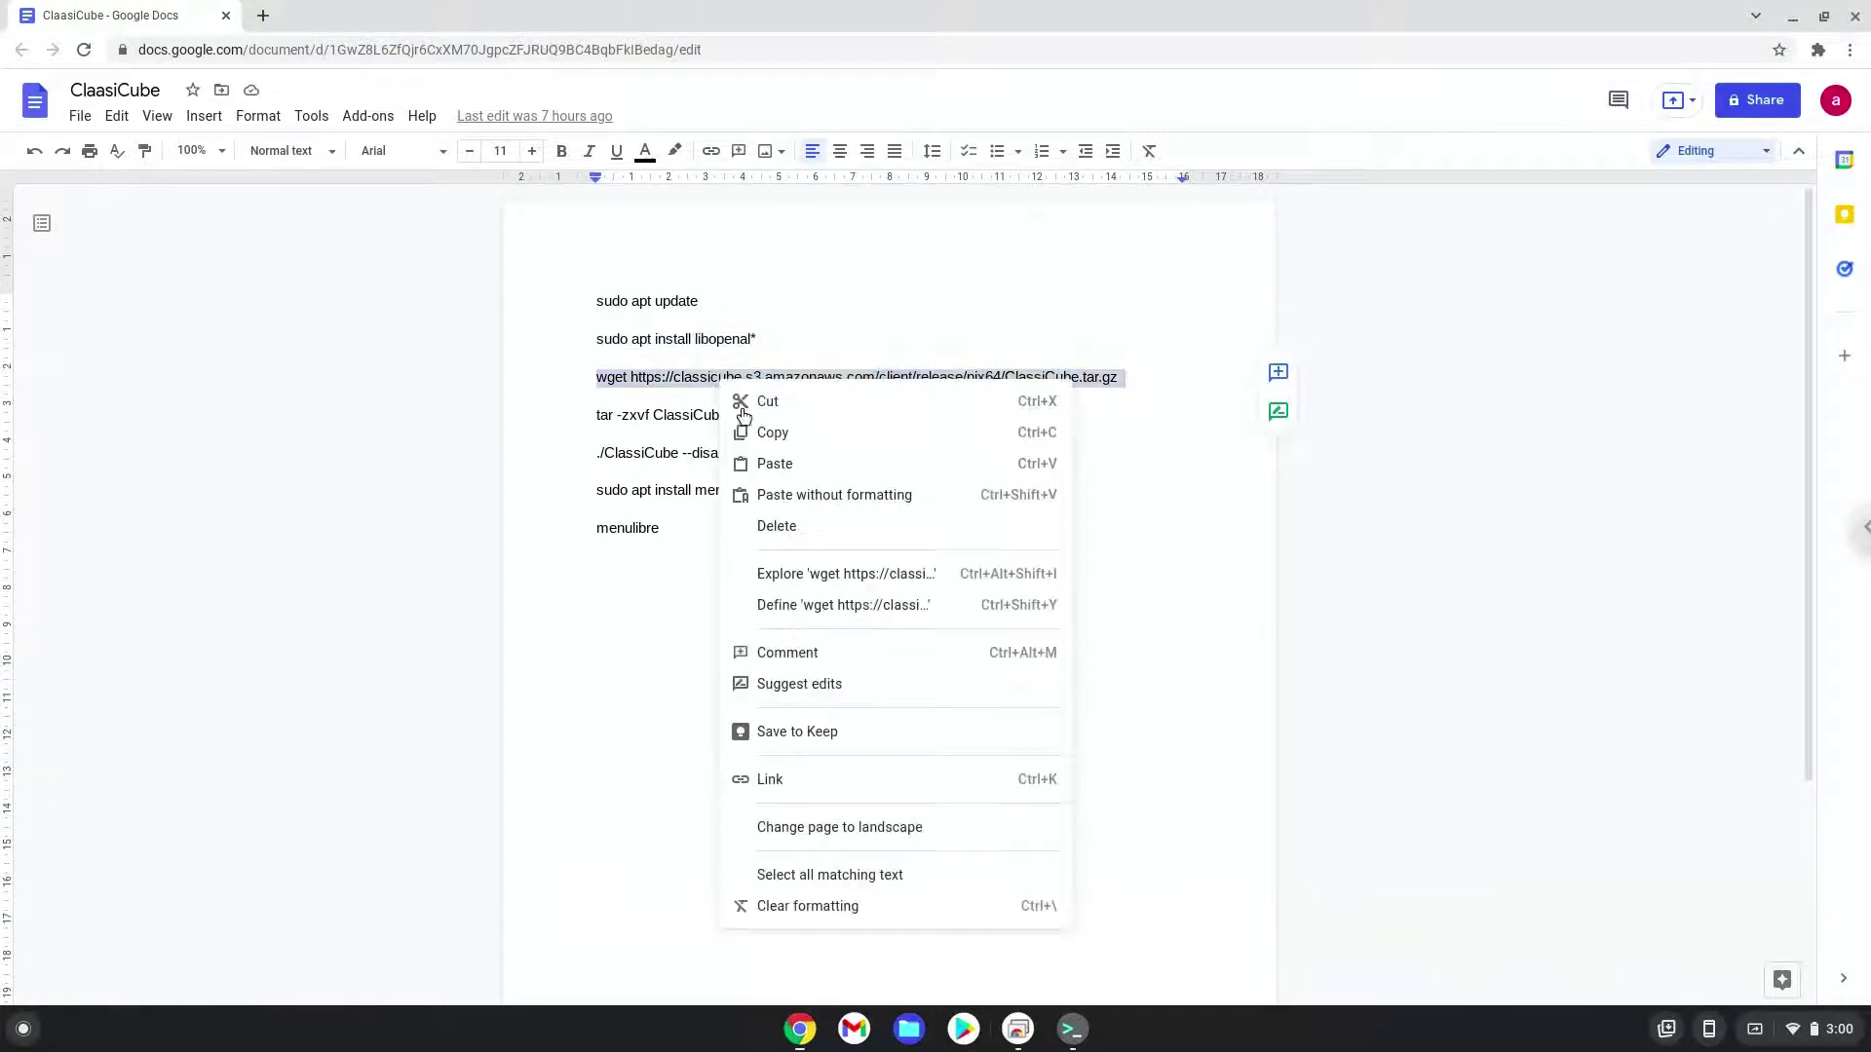
{"action": "left_click", "coordinate": [770, 438]}
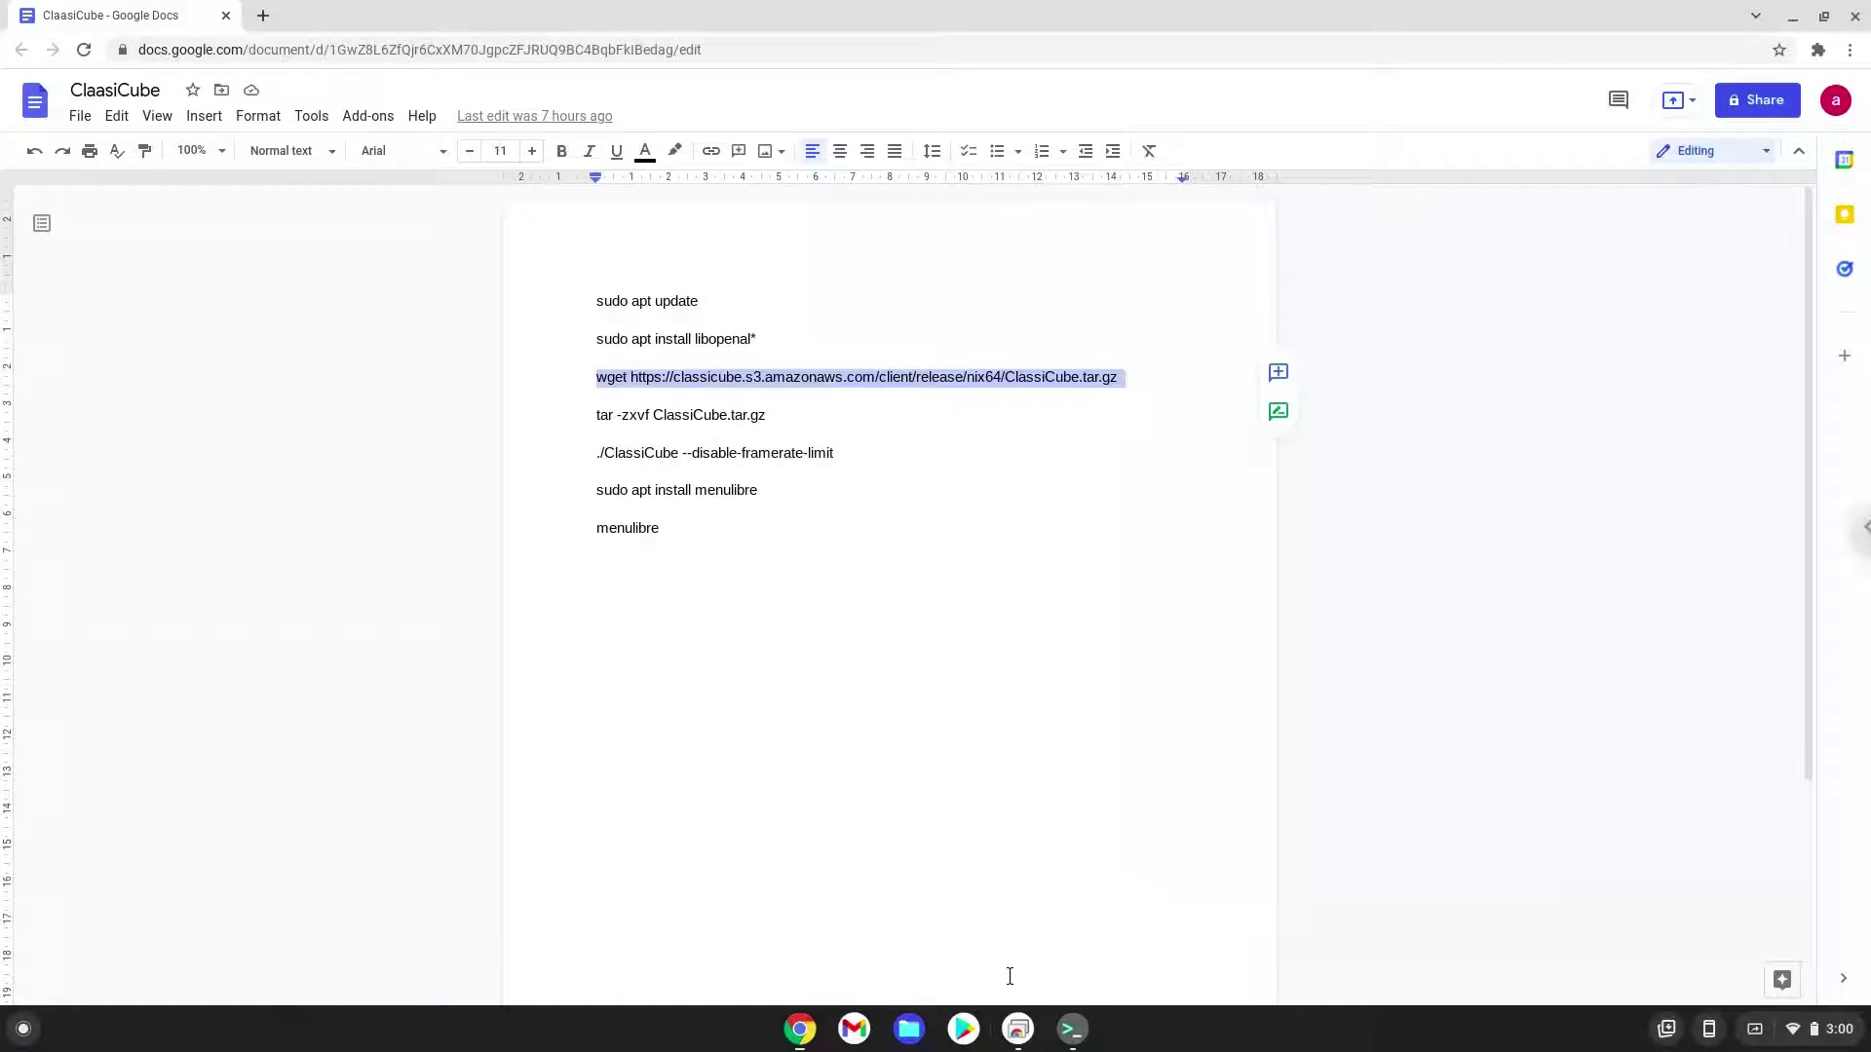
{"action": "left_click", "coordinate": [1069, 1037]}
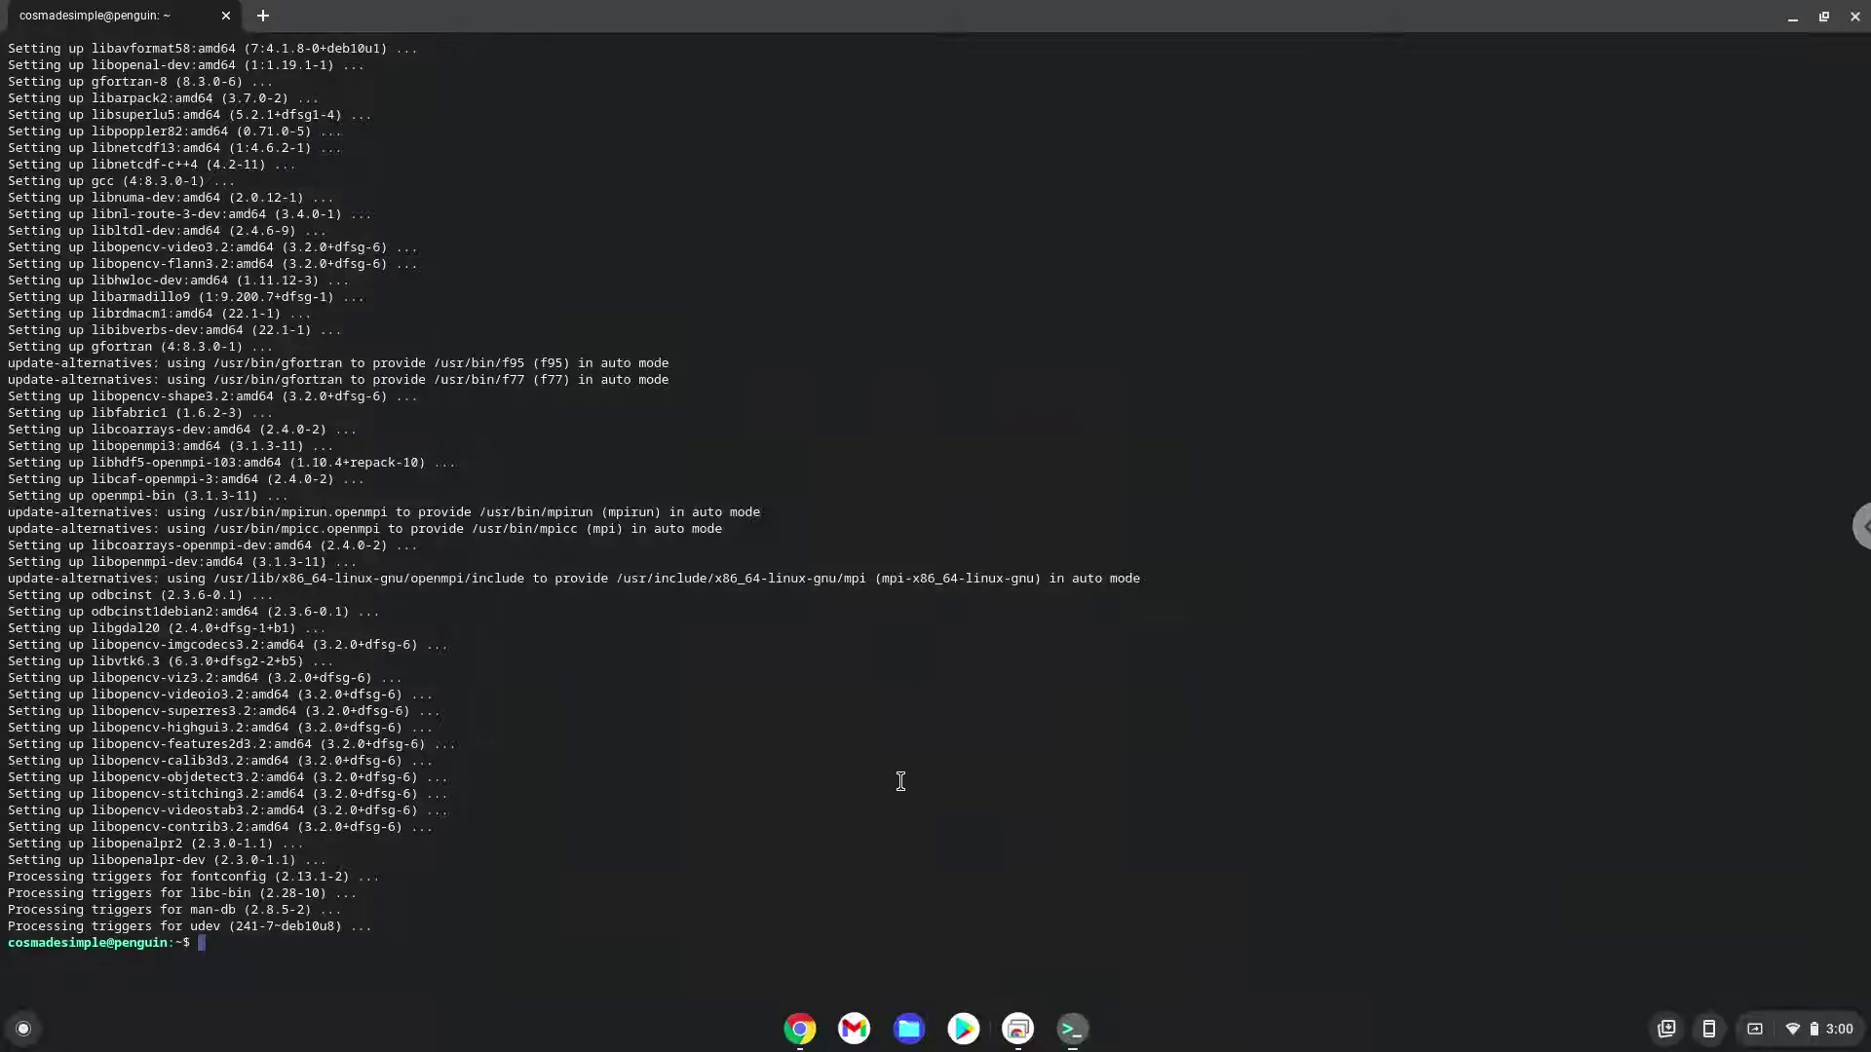
{"action": "key", "text": "ctrl+shift+v"}
{"action": "key", "text": "Return"}
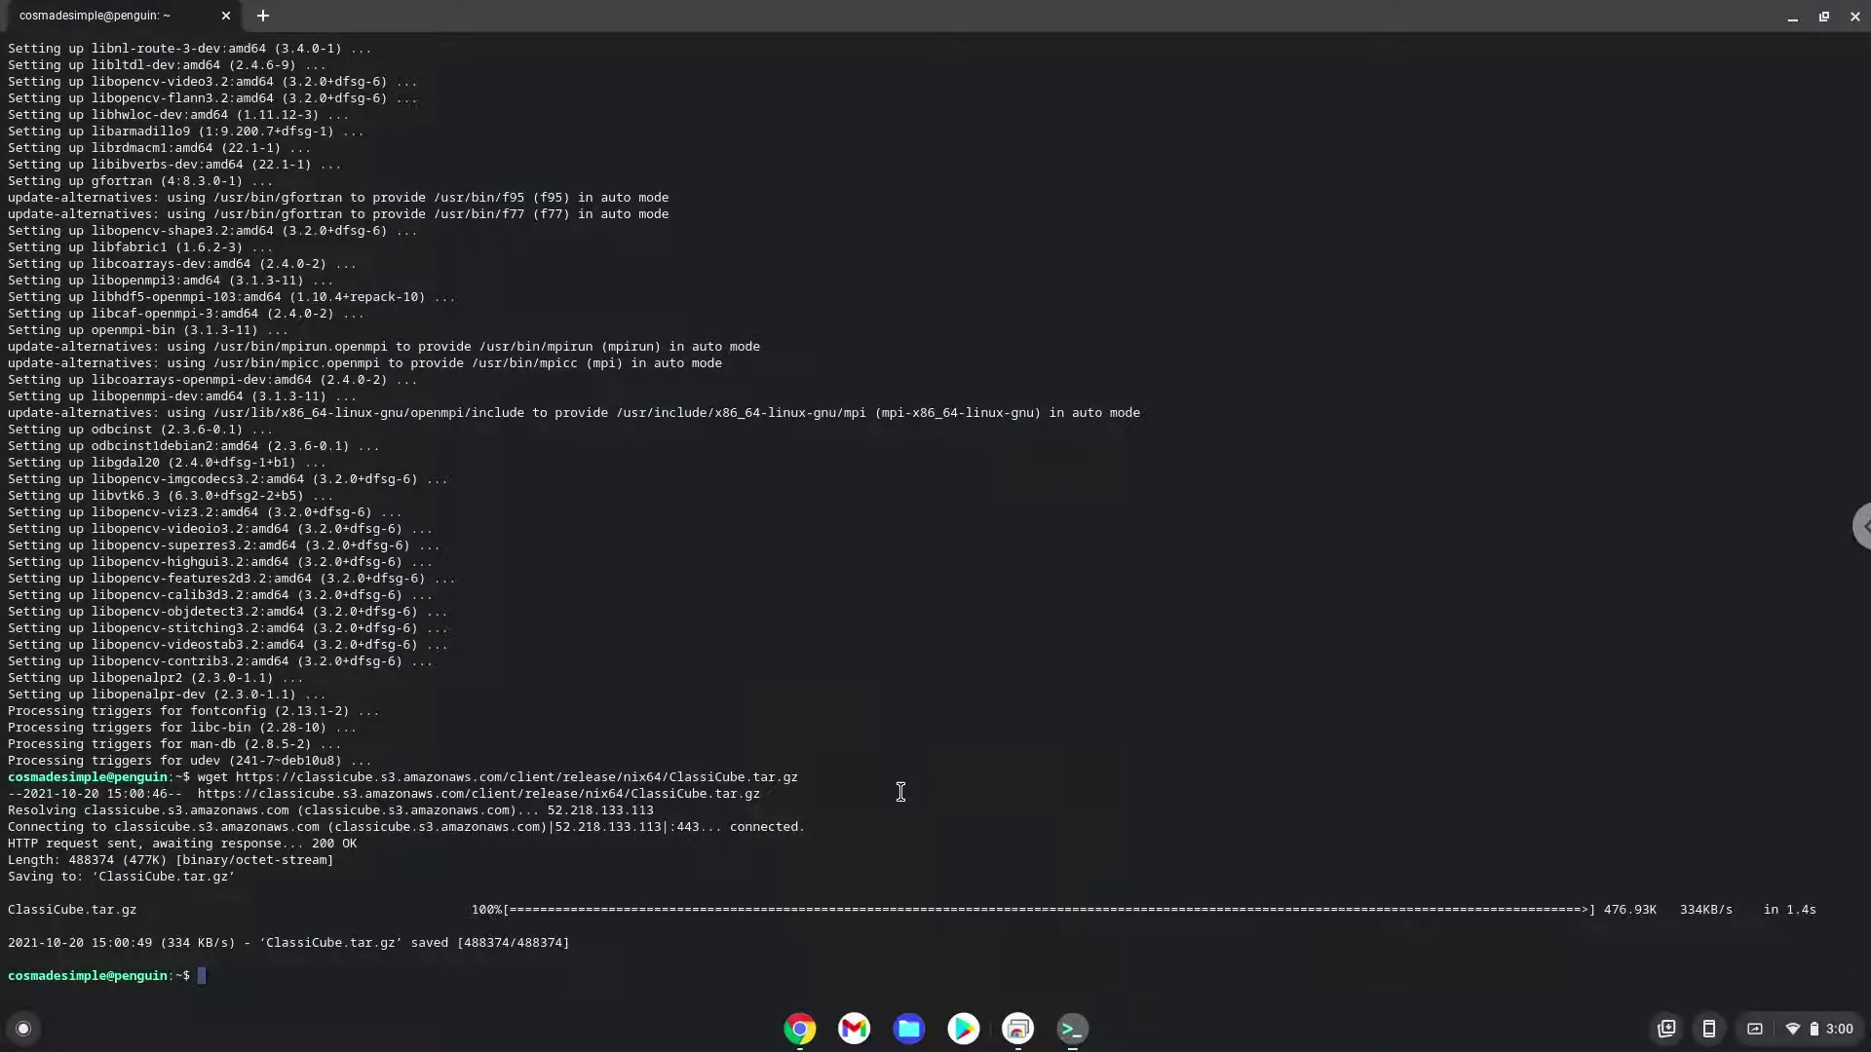
Step: Copy 'tar -zxvf ClassiCube.tar.gz' from the Doc and run it to extract ClassiCube
{"action": "left_click", "coordinate": [801, 1031]}
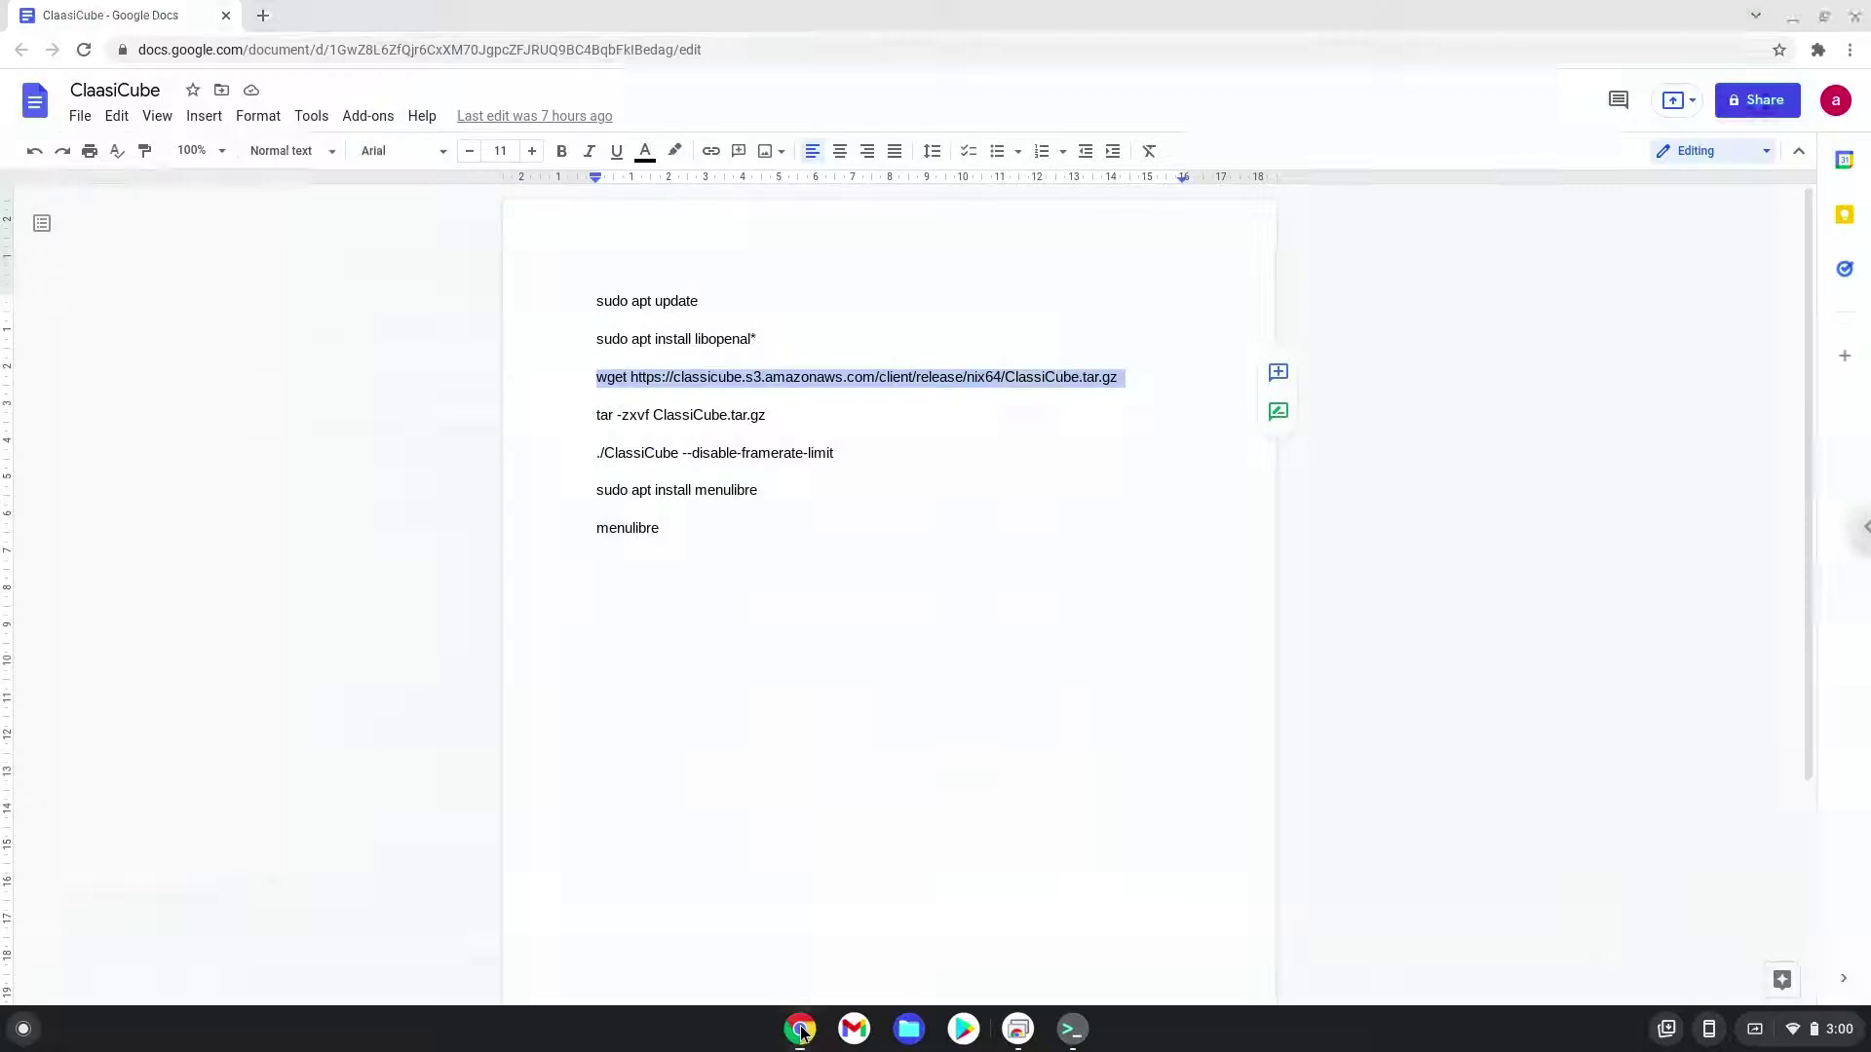
{"action": "triple_click", "coordinate": [624, 416]}
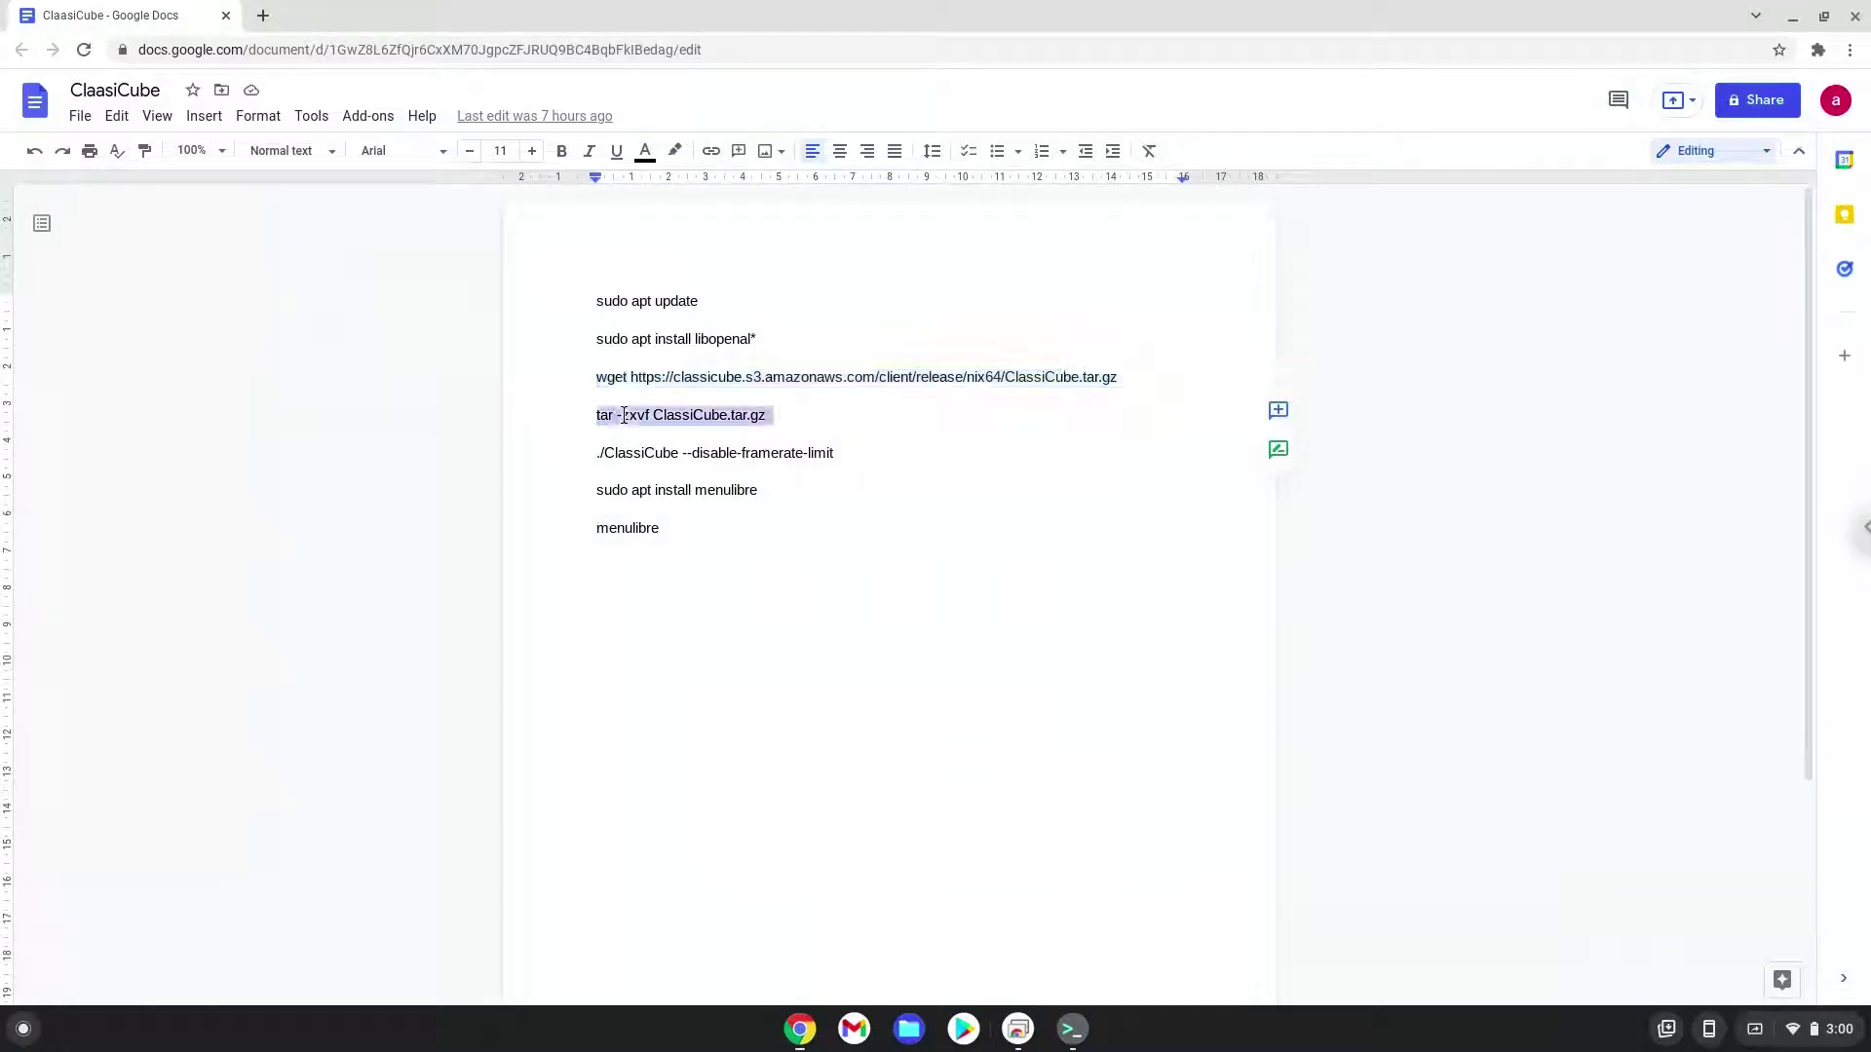
{"action": "right_click", "coordinate": [624, 416]}
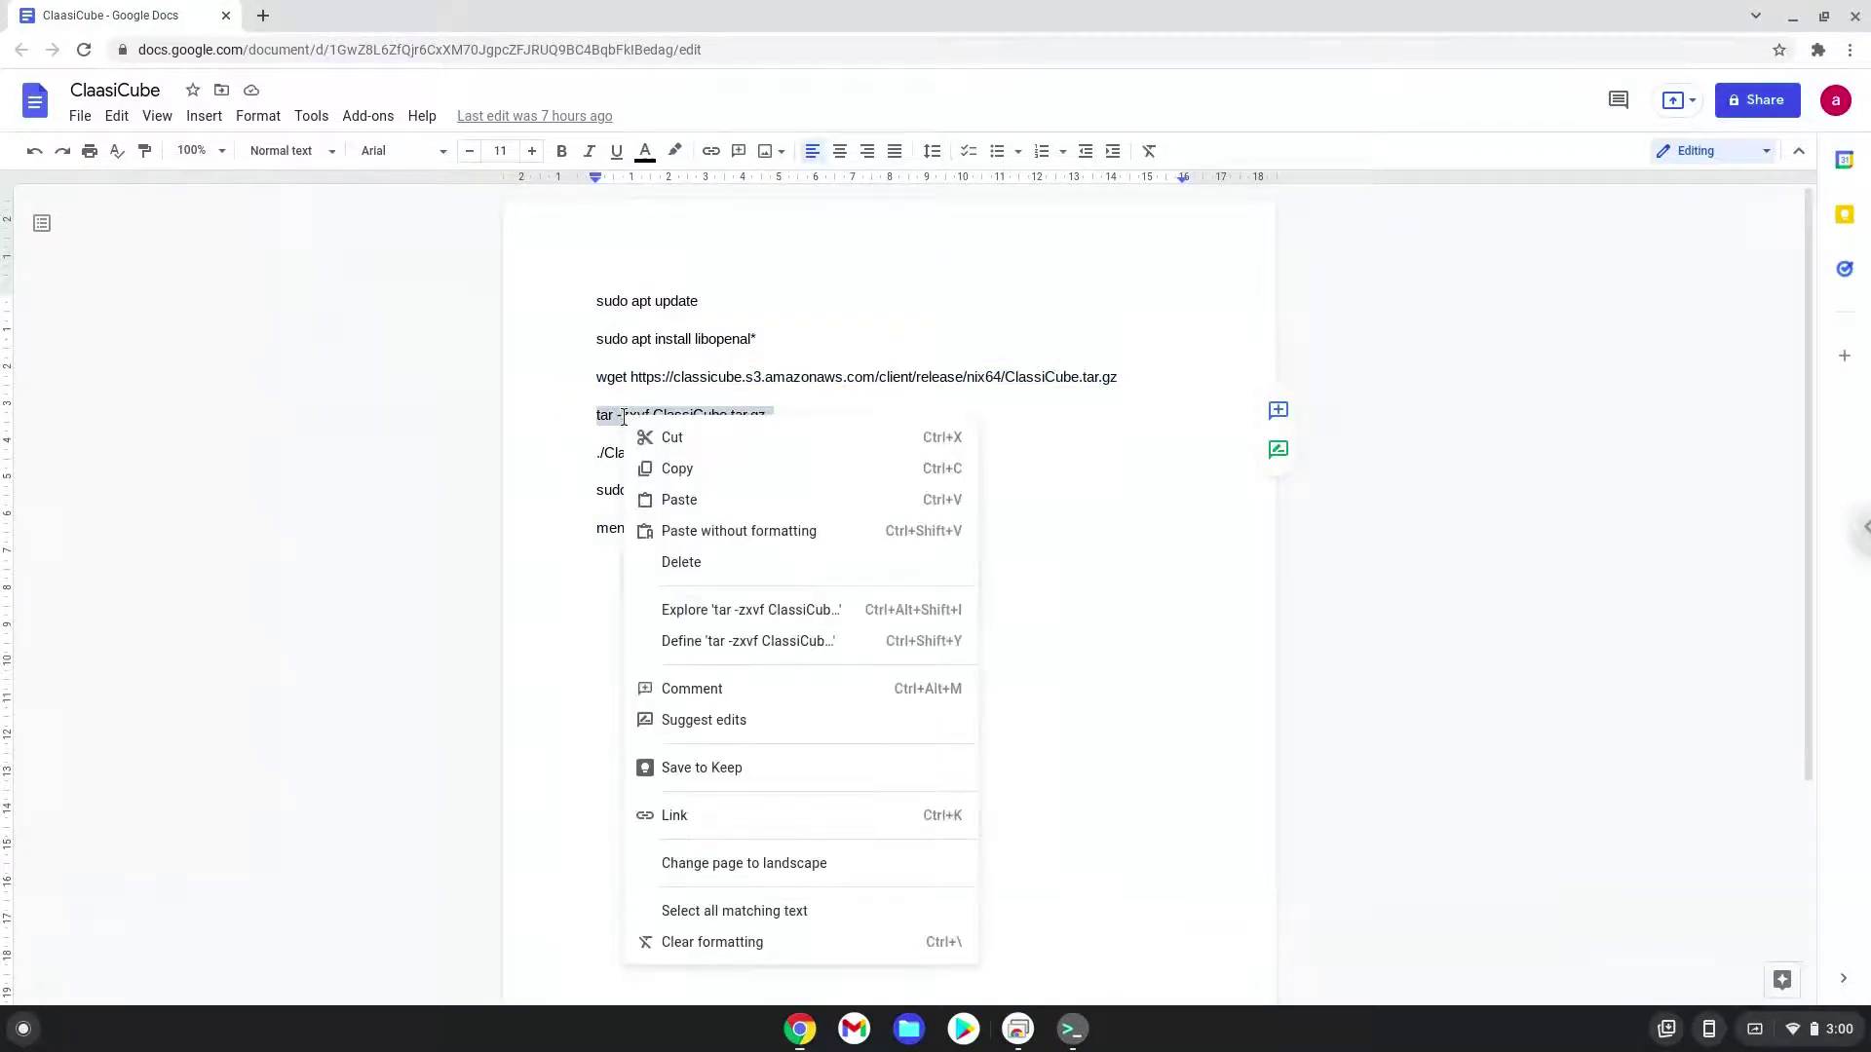
{"action": "left_click", "coordinate": [687, 469]}
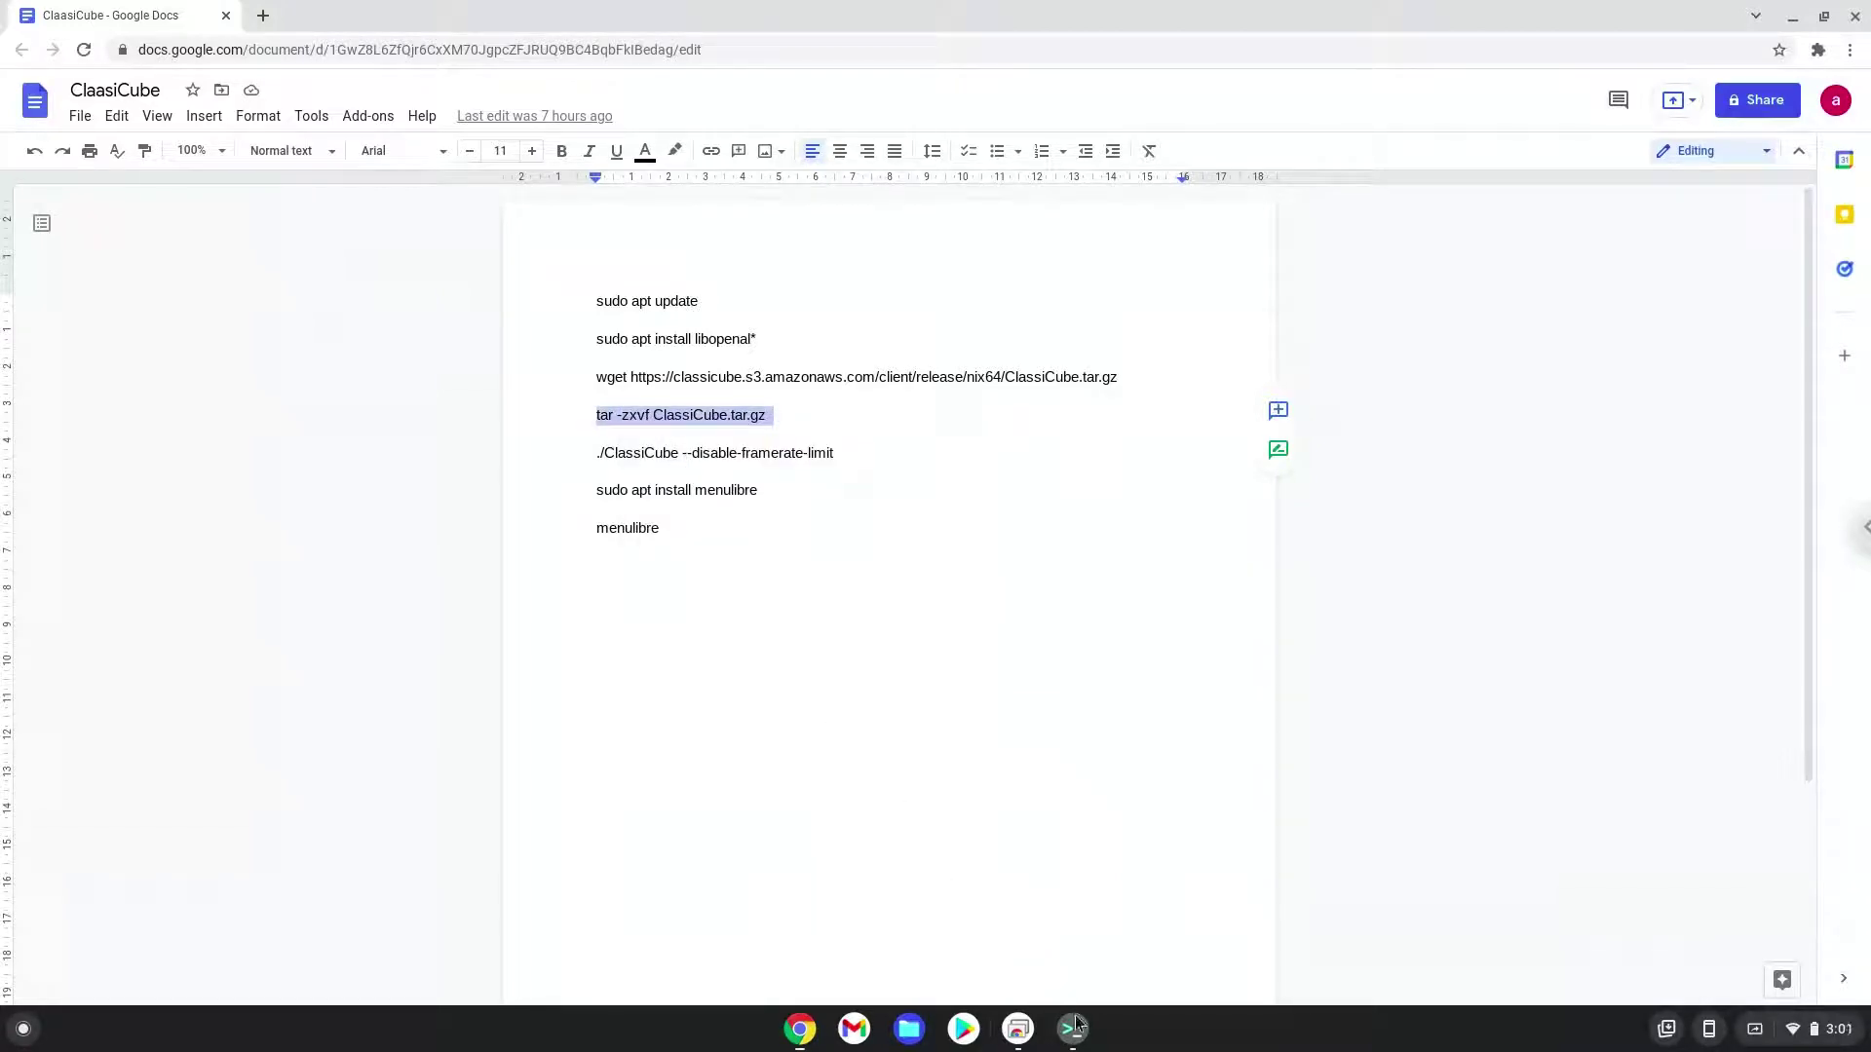
{"action": "left_click", "coordinate": [1076, 1028]}
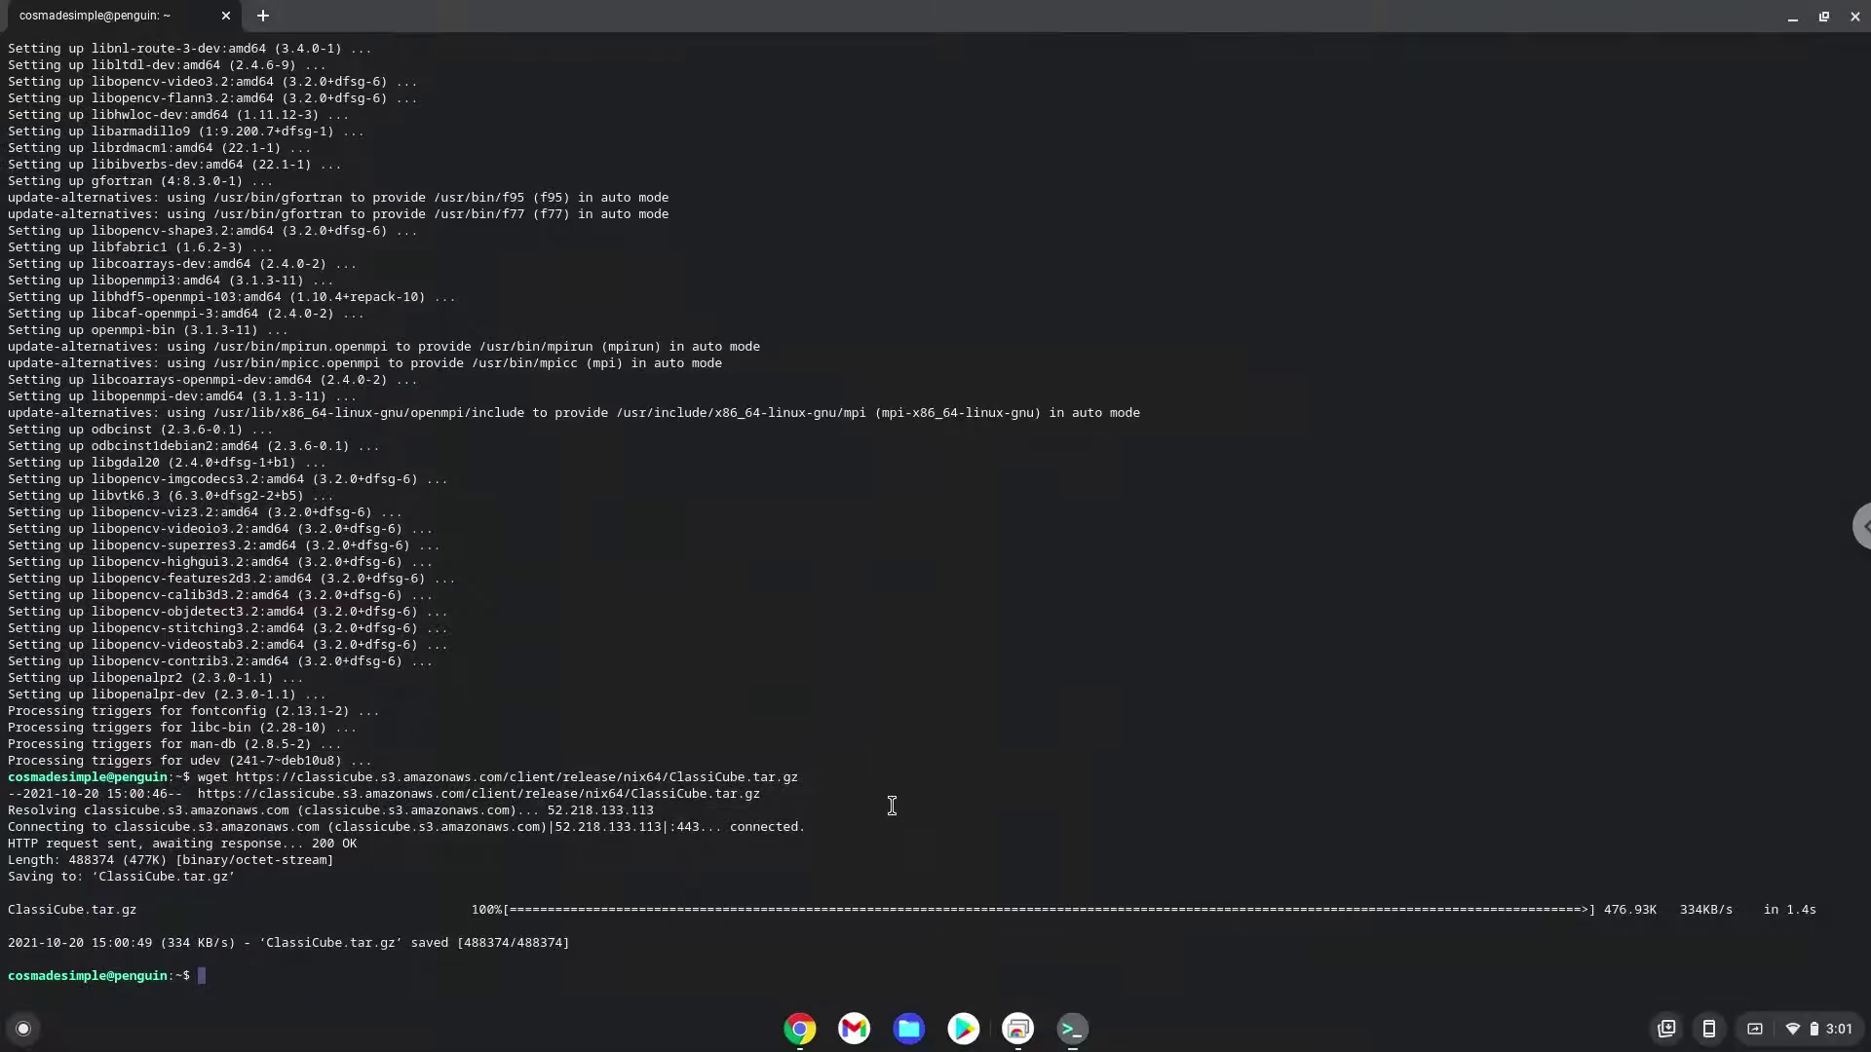
{"action": "key", "text": "ctrl+shift+v"}
{"action": "key", "text": "Return"}
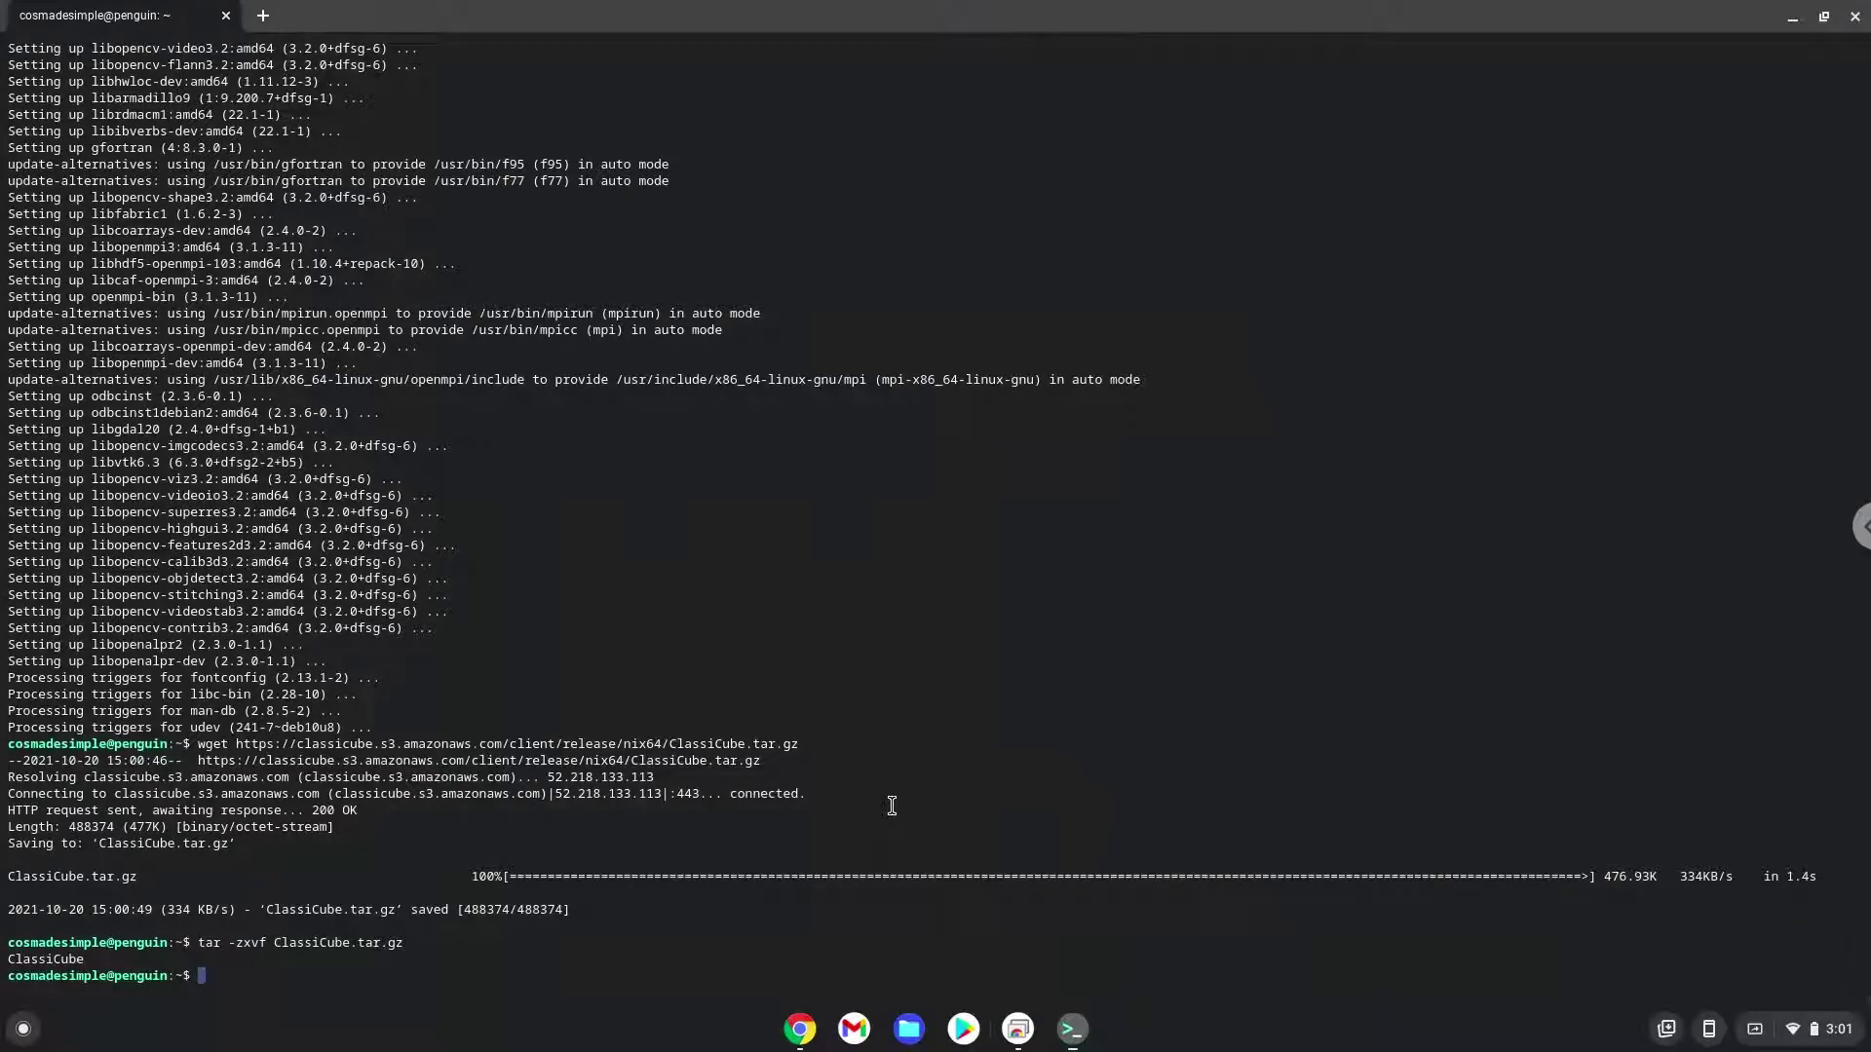
Step: Run ./ClassiCube --disable-framerate-limit, dismiss the missing textures warning, then quit the game
{"action": "left_click", "coordinate": [801, 1030]}
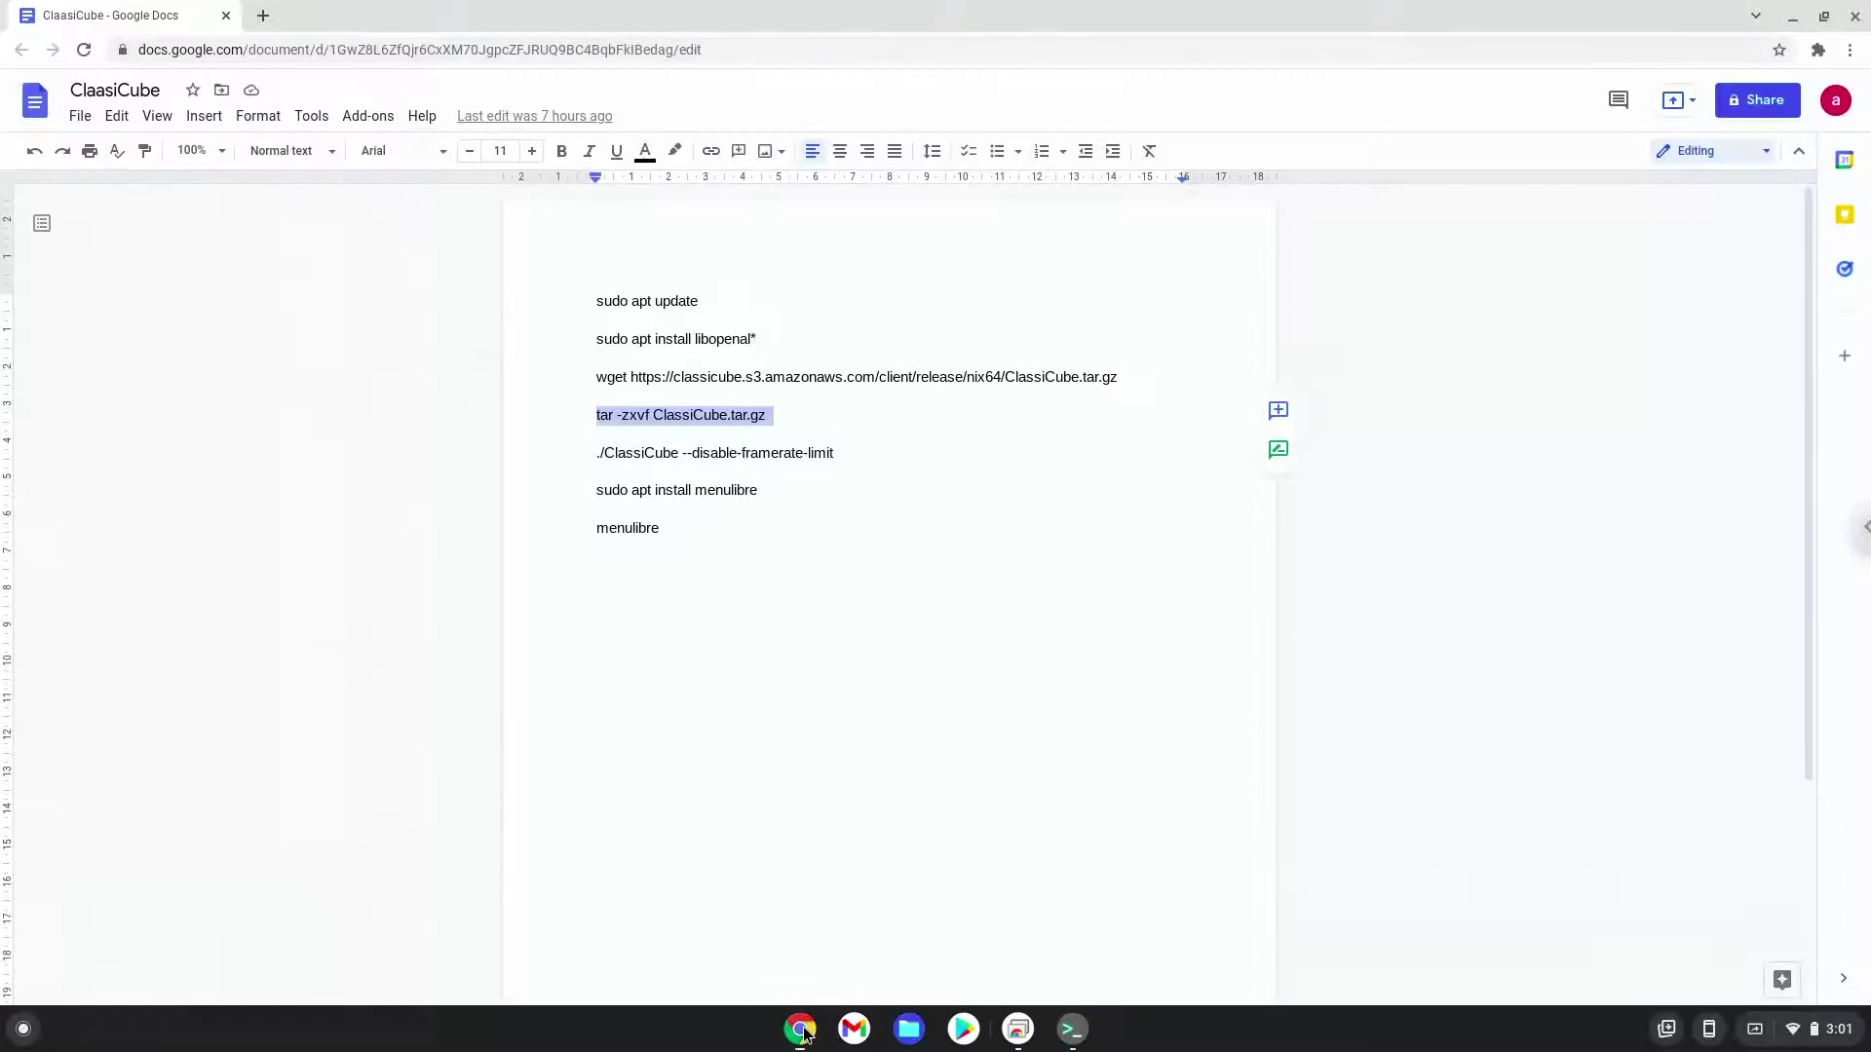
{"action": "triple_click", "coordinate": [619, 448]}
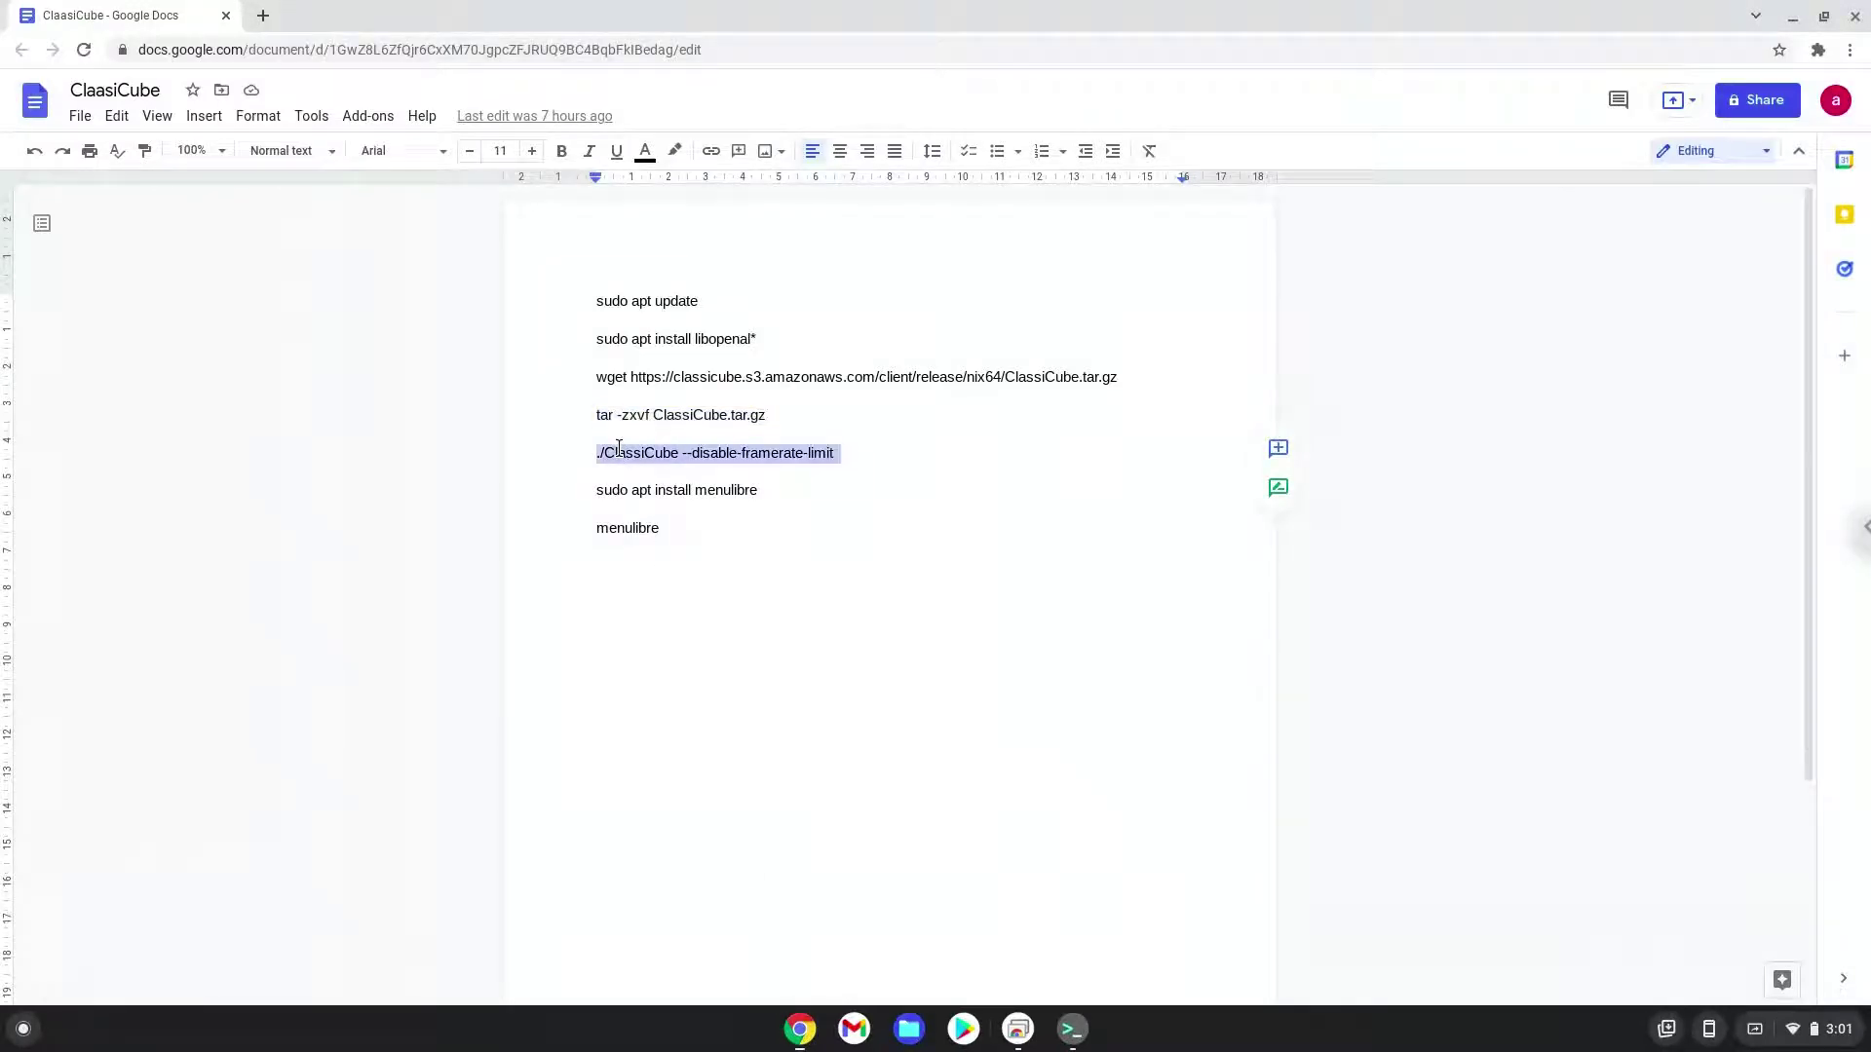
{"action": "right_click", "coordinate": [618, 449]}
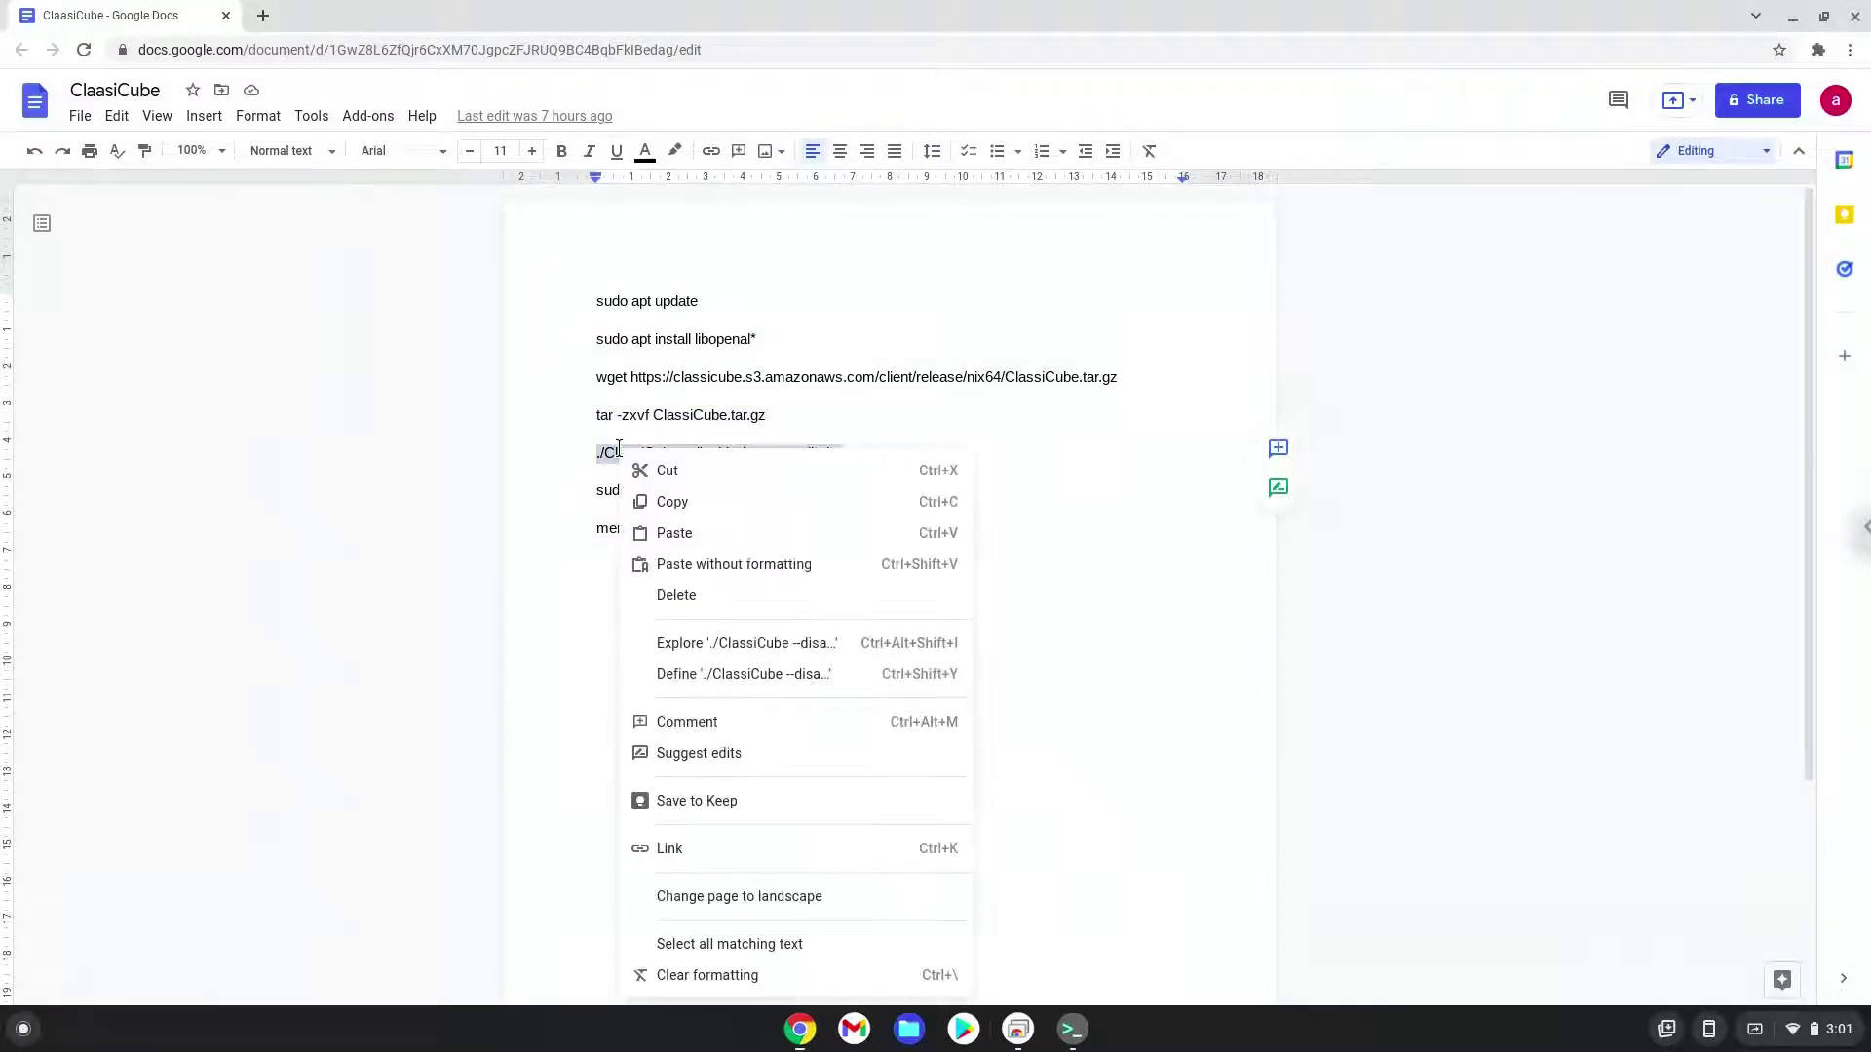
{"action": "left_click", "coordinate": [681, 500]}
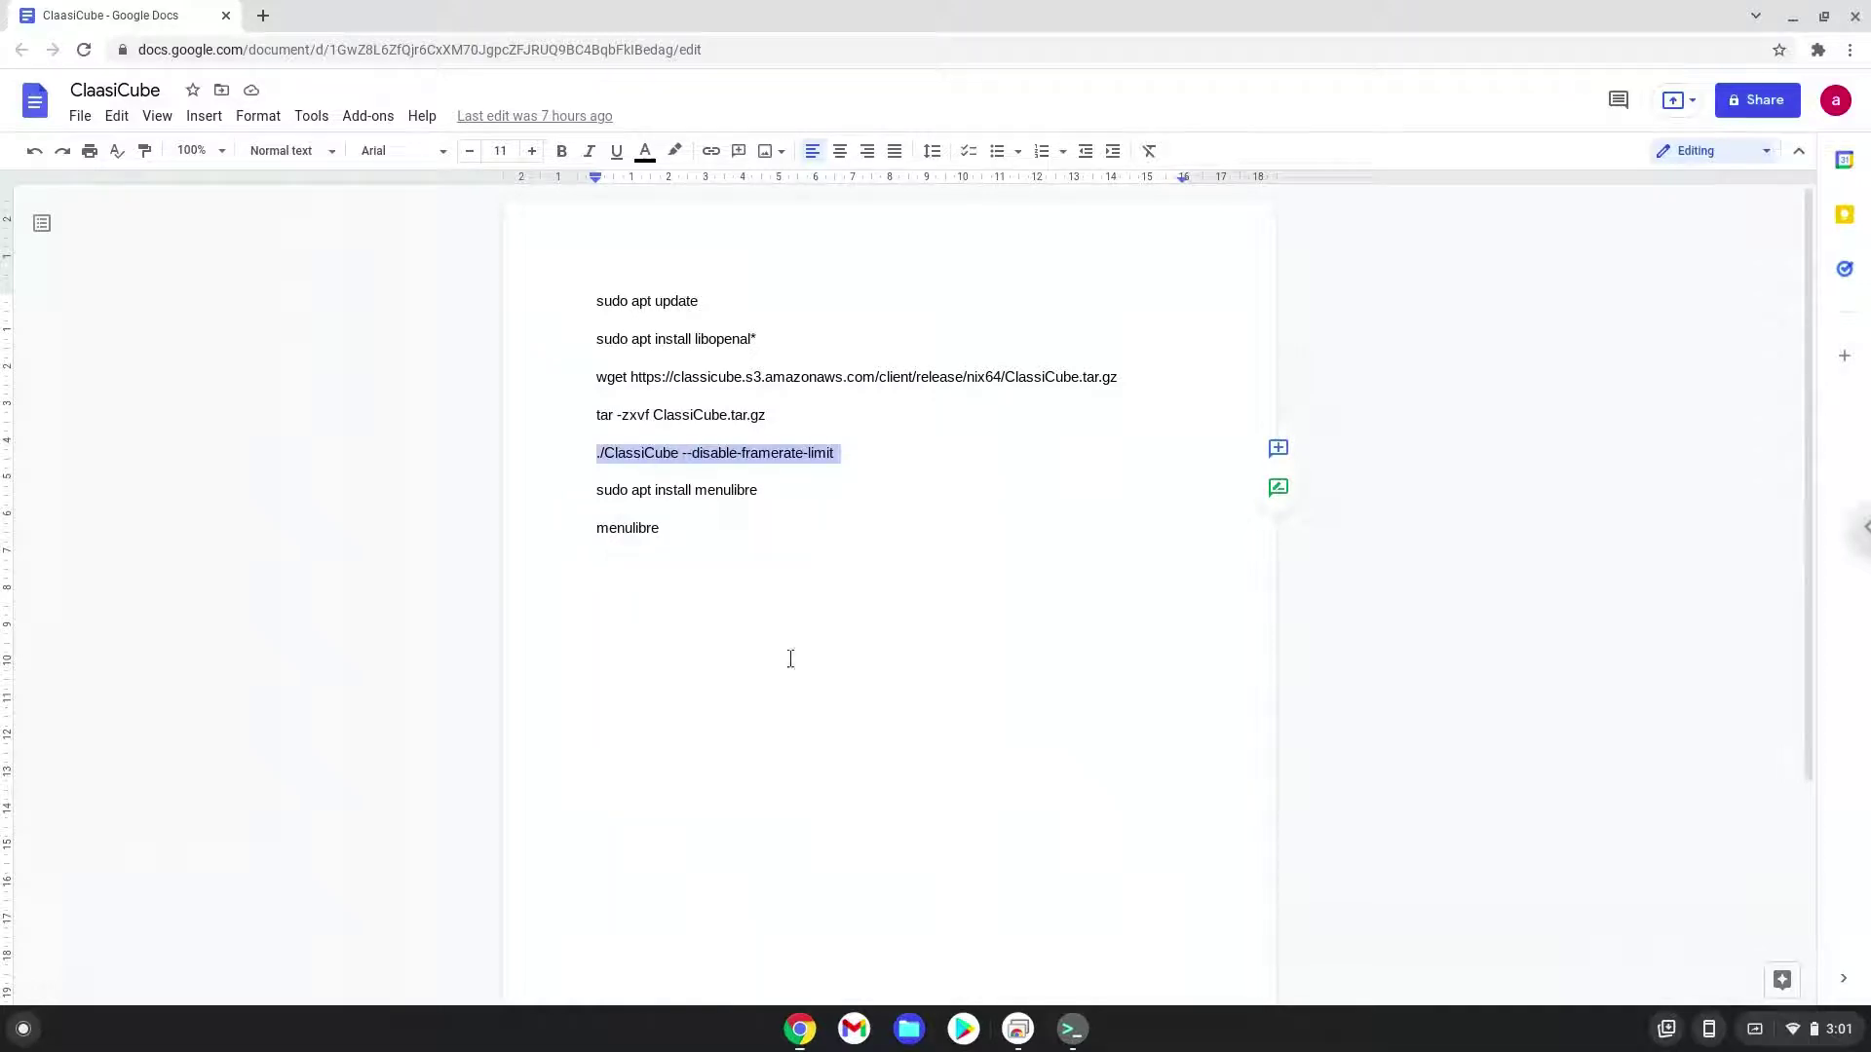
{"action": "left_click", "coordinate": [1071, 1032]}
{"action": "key", "text": "ctrl+shift+v"}
{"action": "key", "text": "Return"}
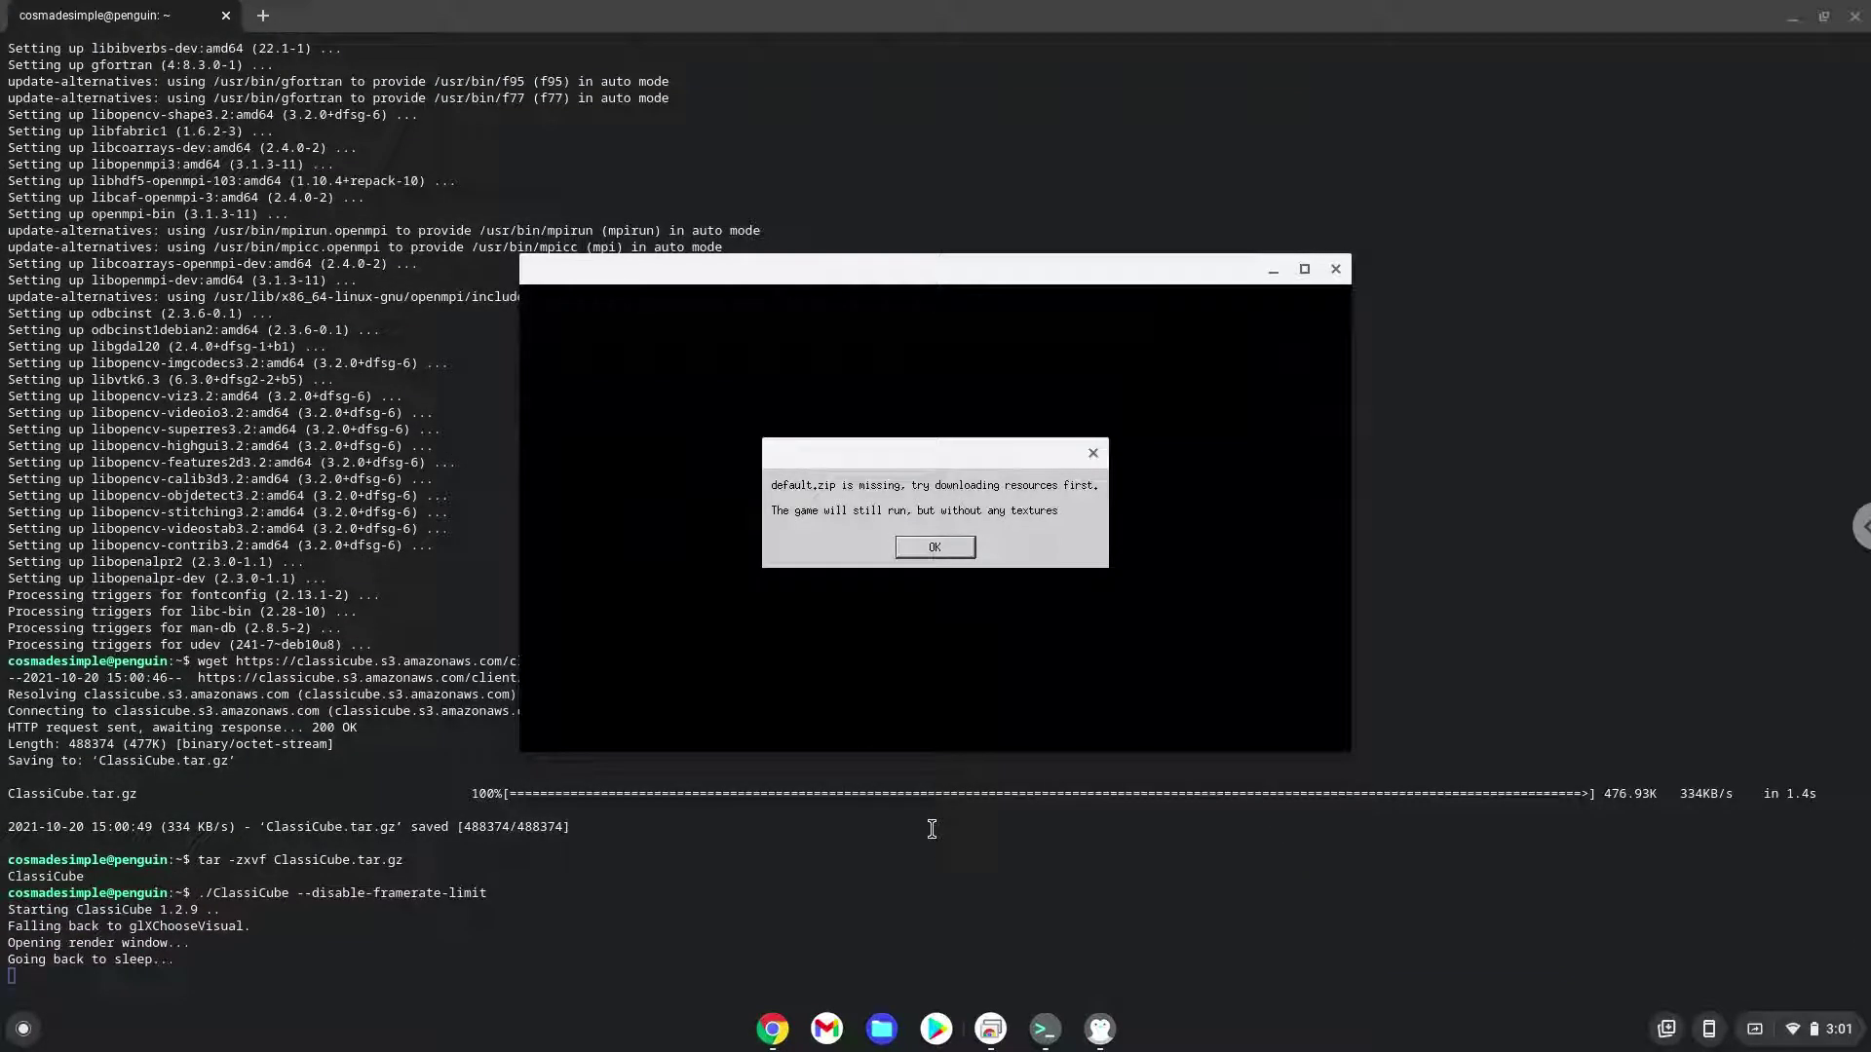
{"action": "left_click", "coordinate": [936, 547]}
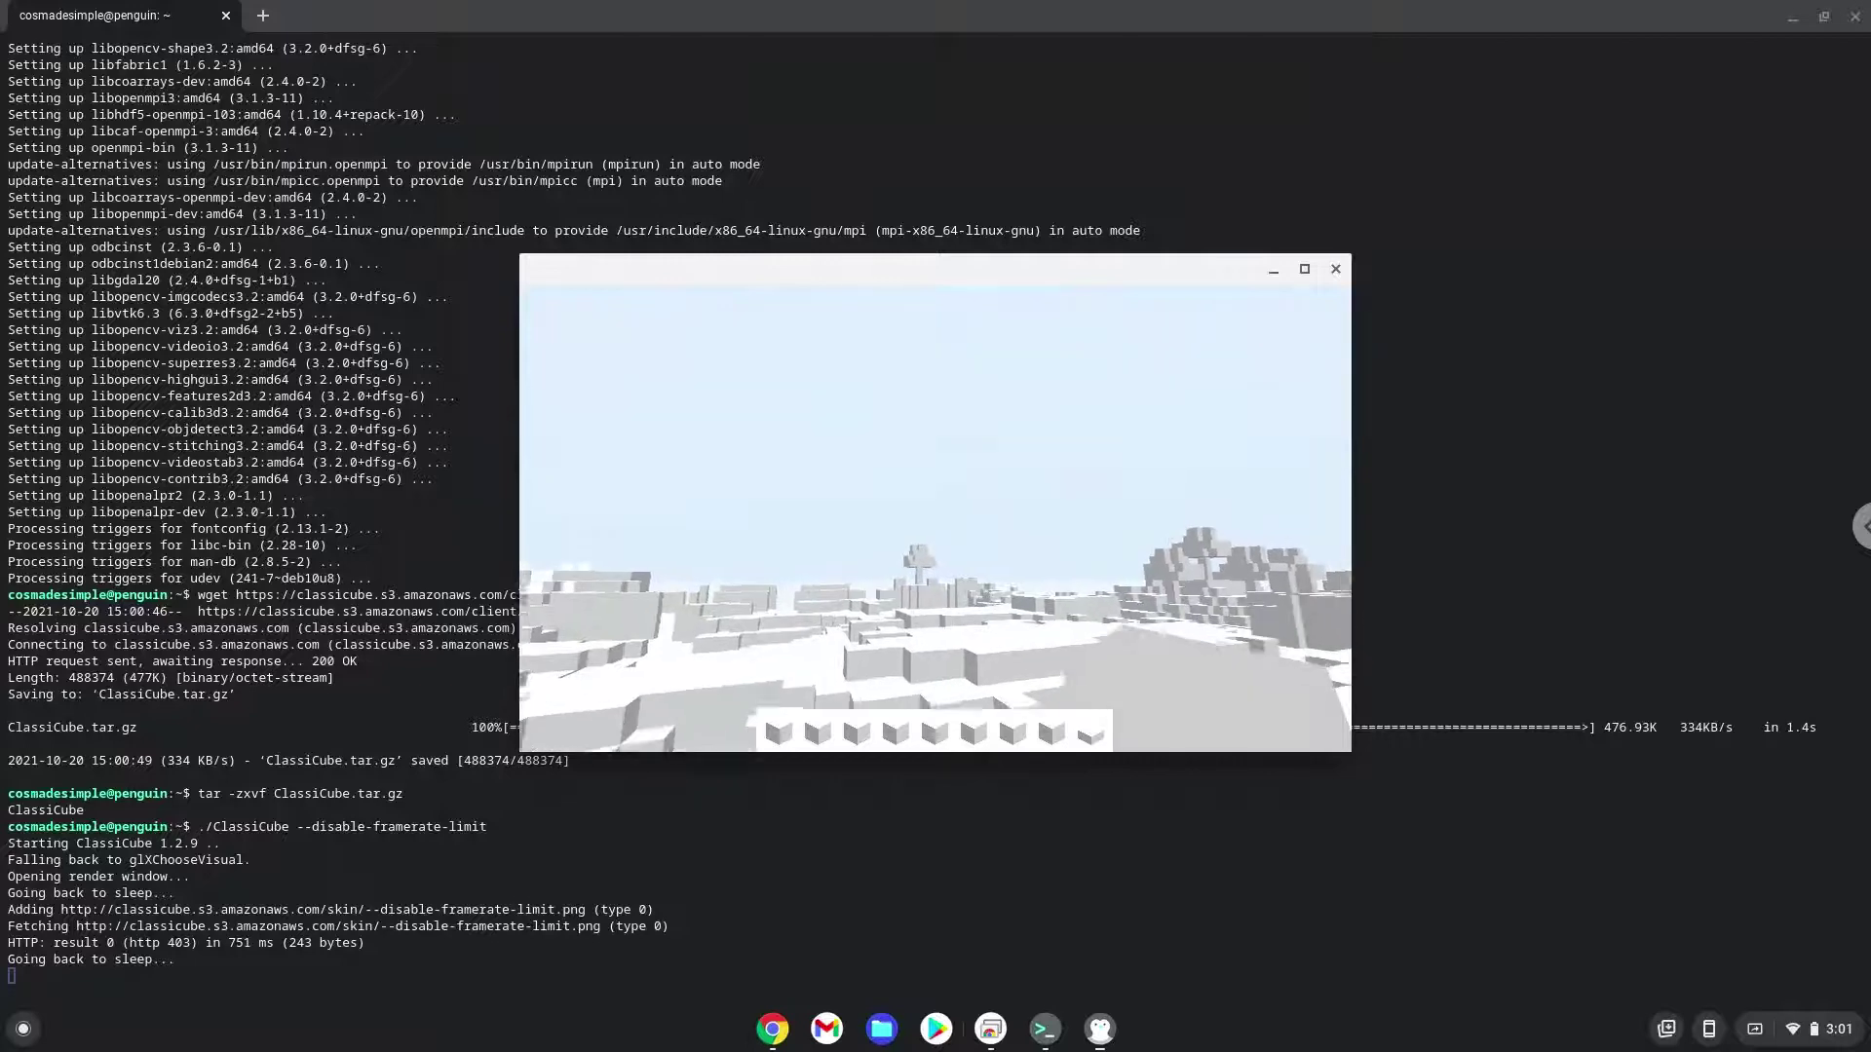
{"action": "key", "text": "Escape"}
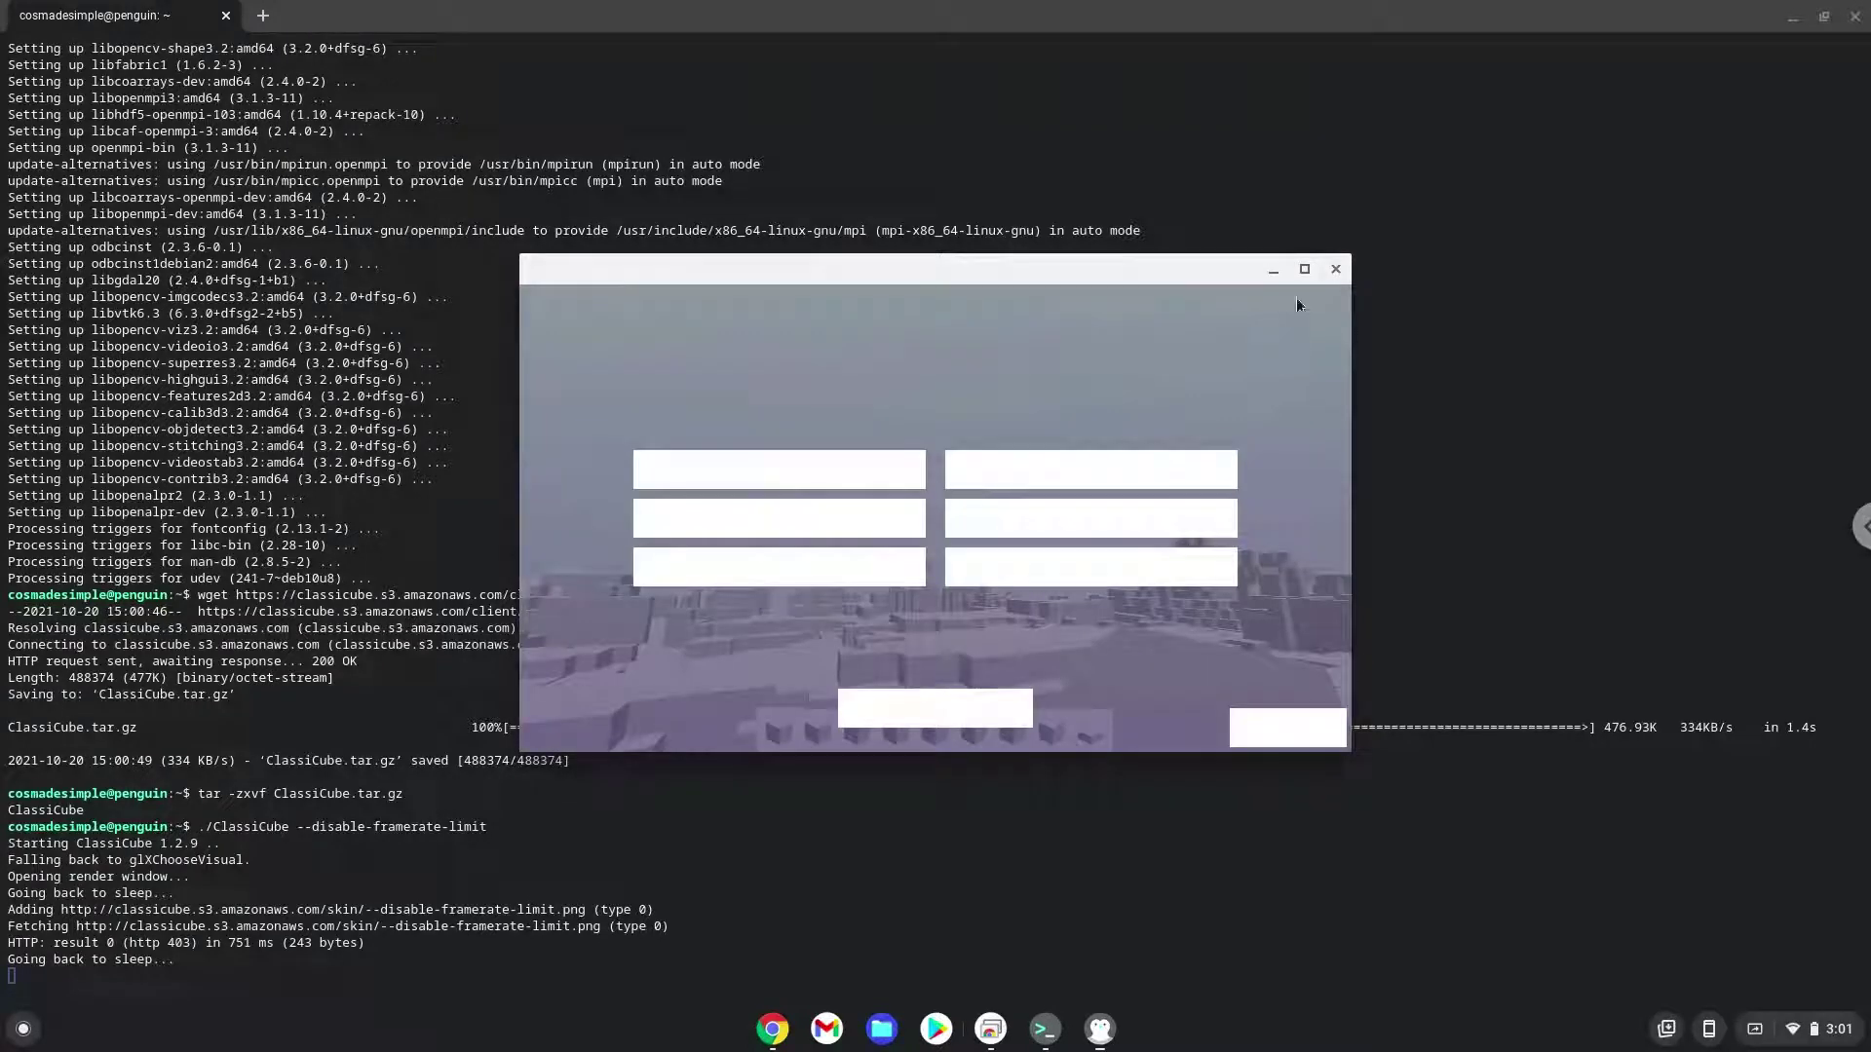
{"action": "left_click", "coordinate": [1340, 269]}
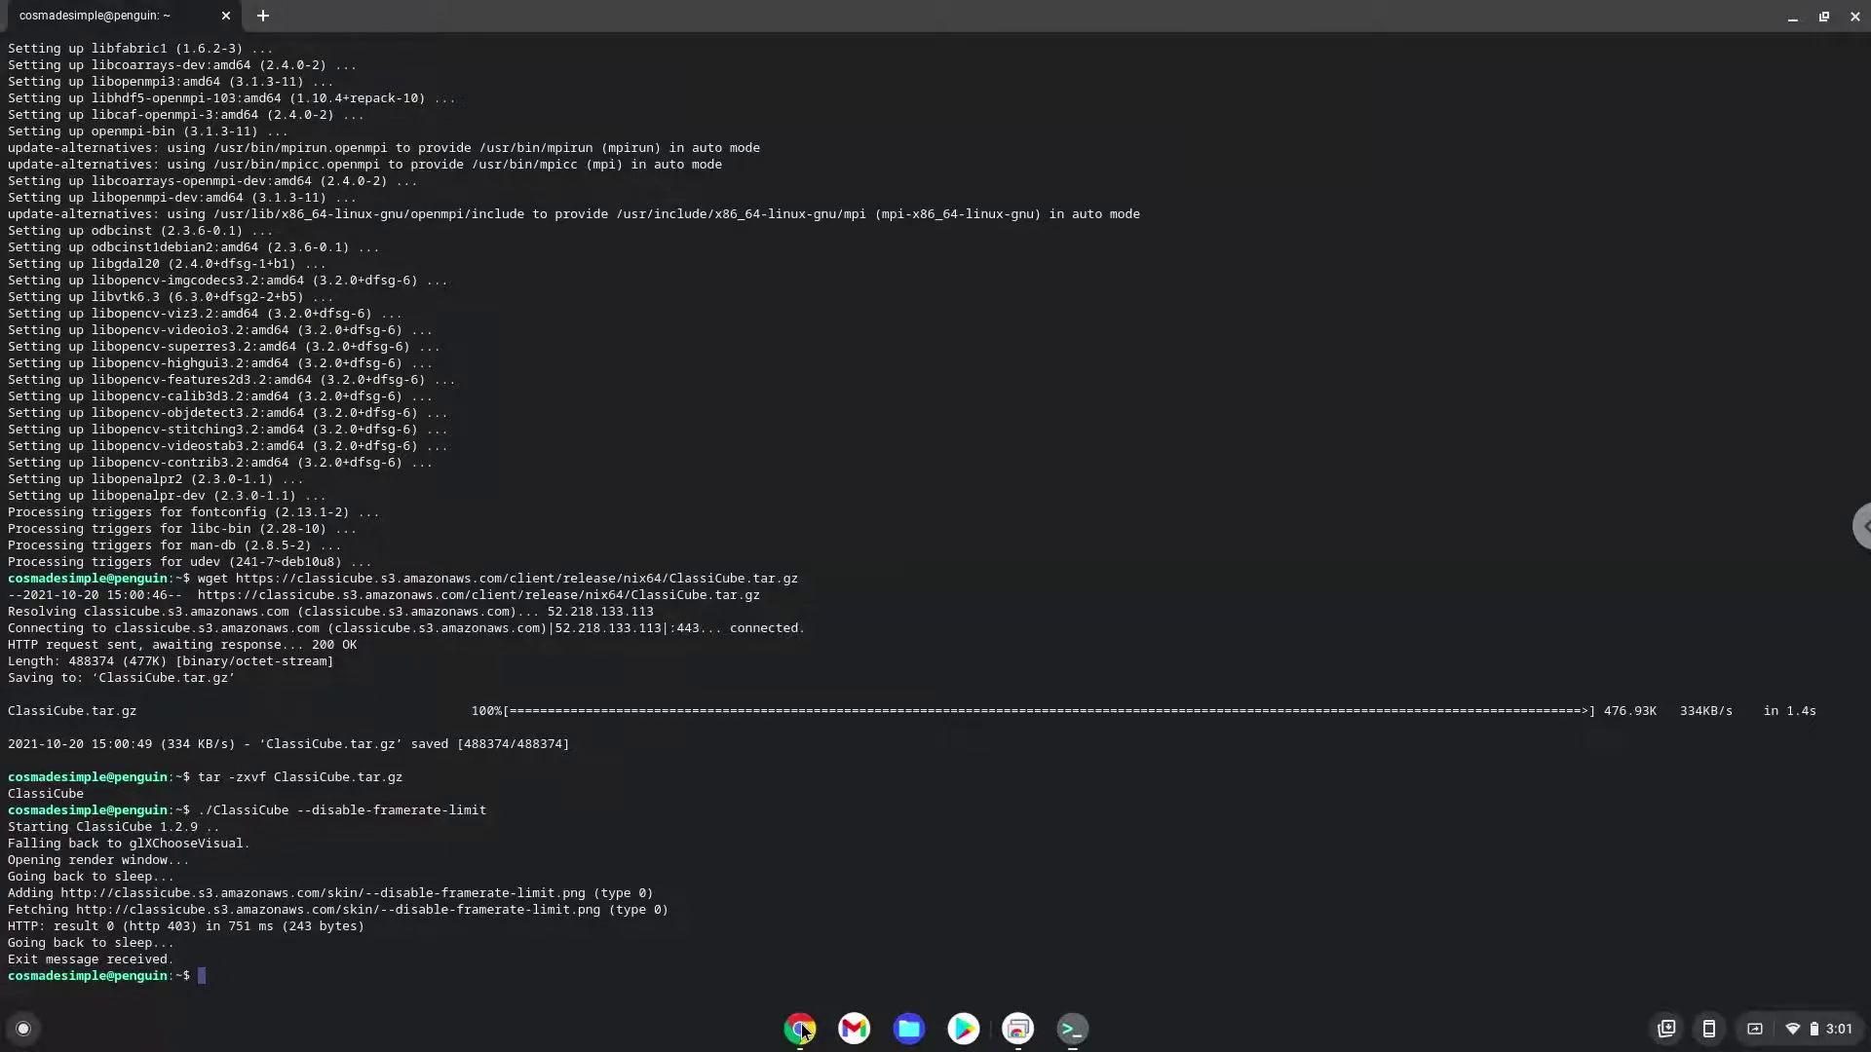
Step: Run 'sudo apt install menulibre' from the Doc, accepting its 14 extra dependency packages
{"action": "left_click", "coordinate": [802, 1029]}
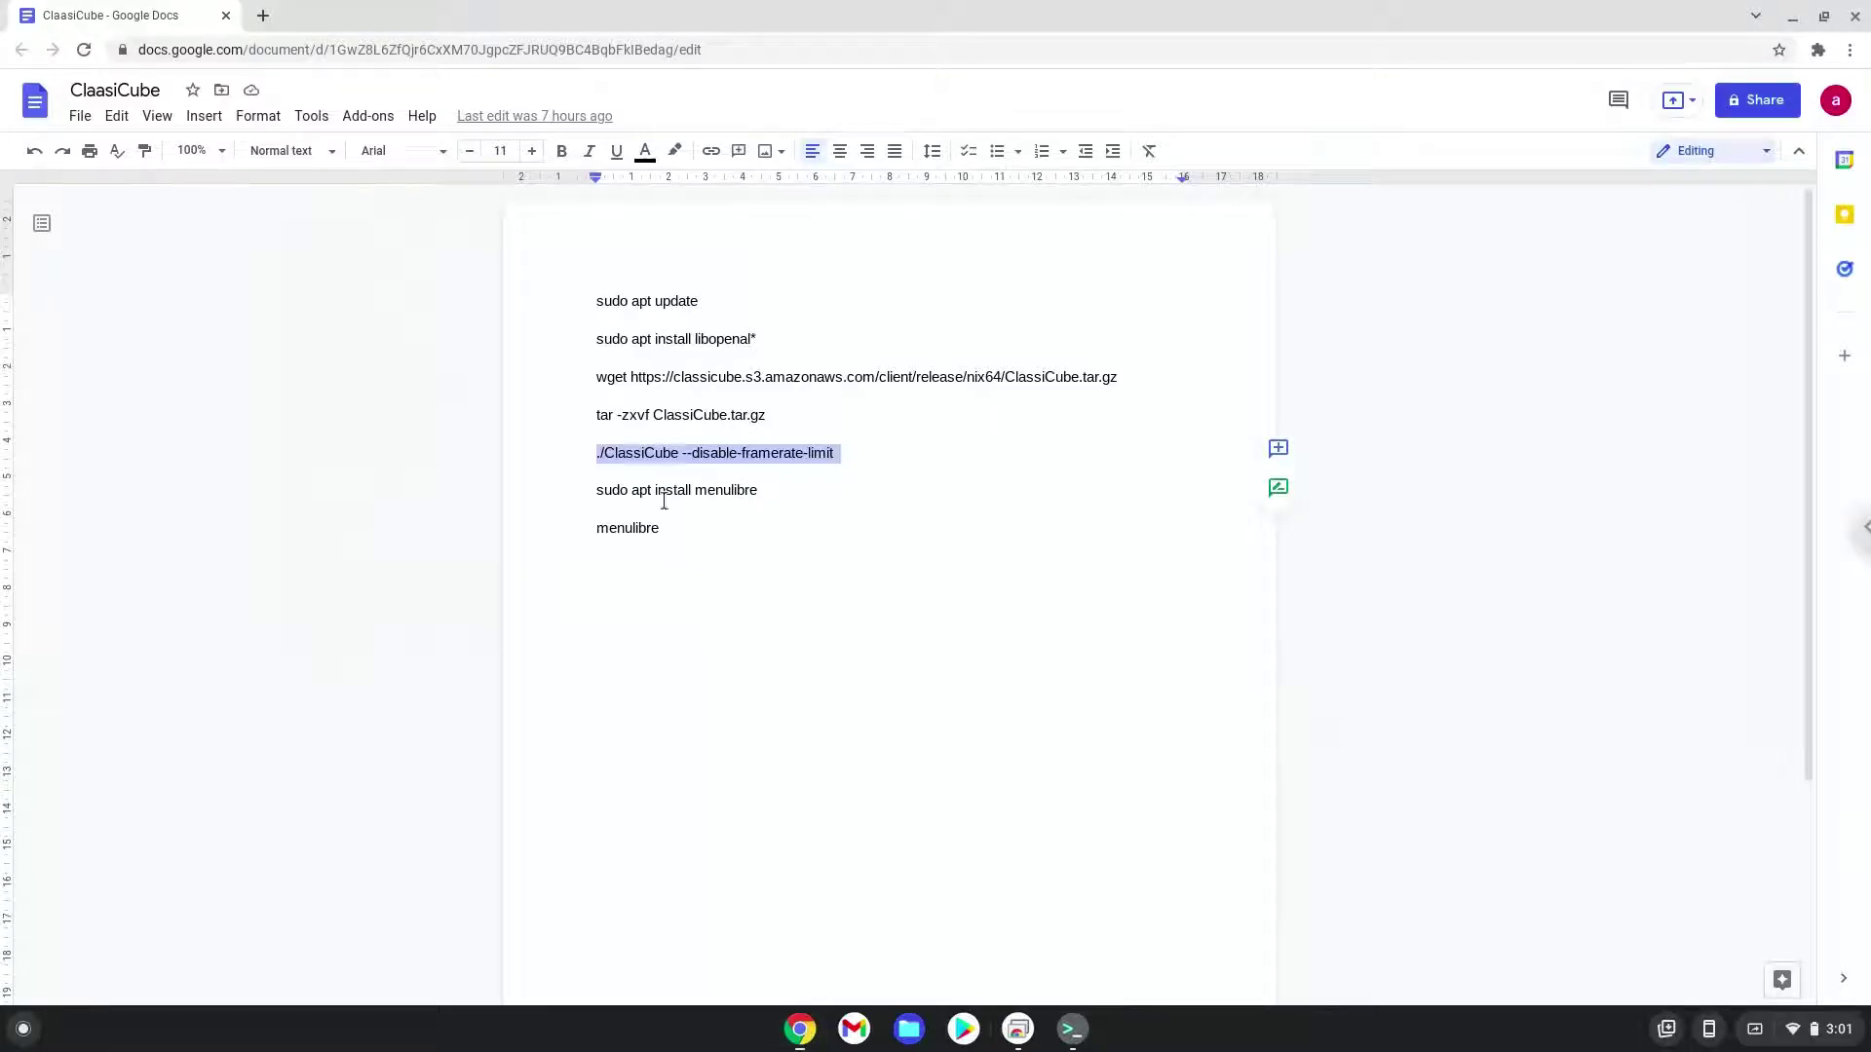
{"action": "triple_click", "coordinate": [662, 489]}
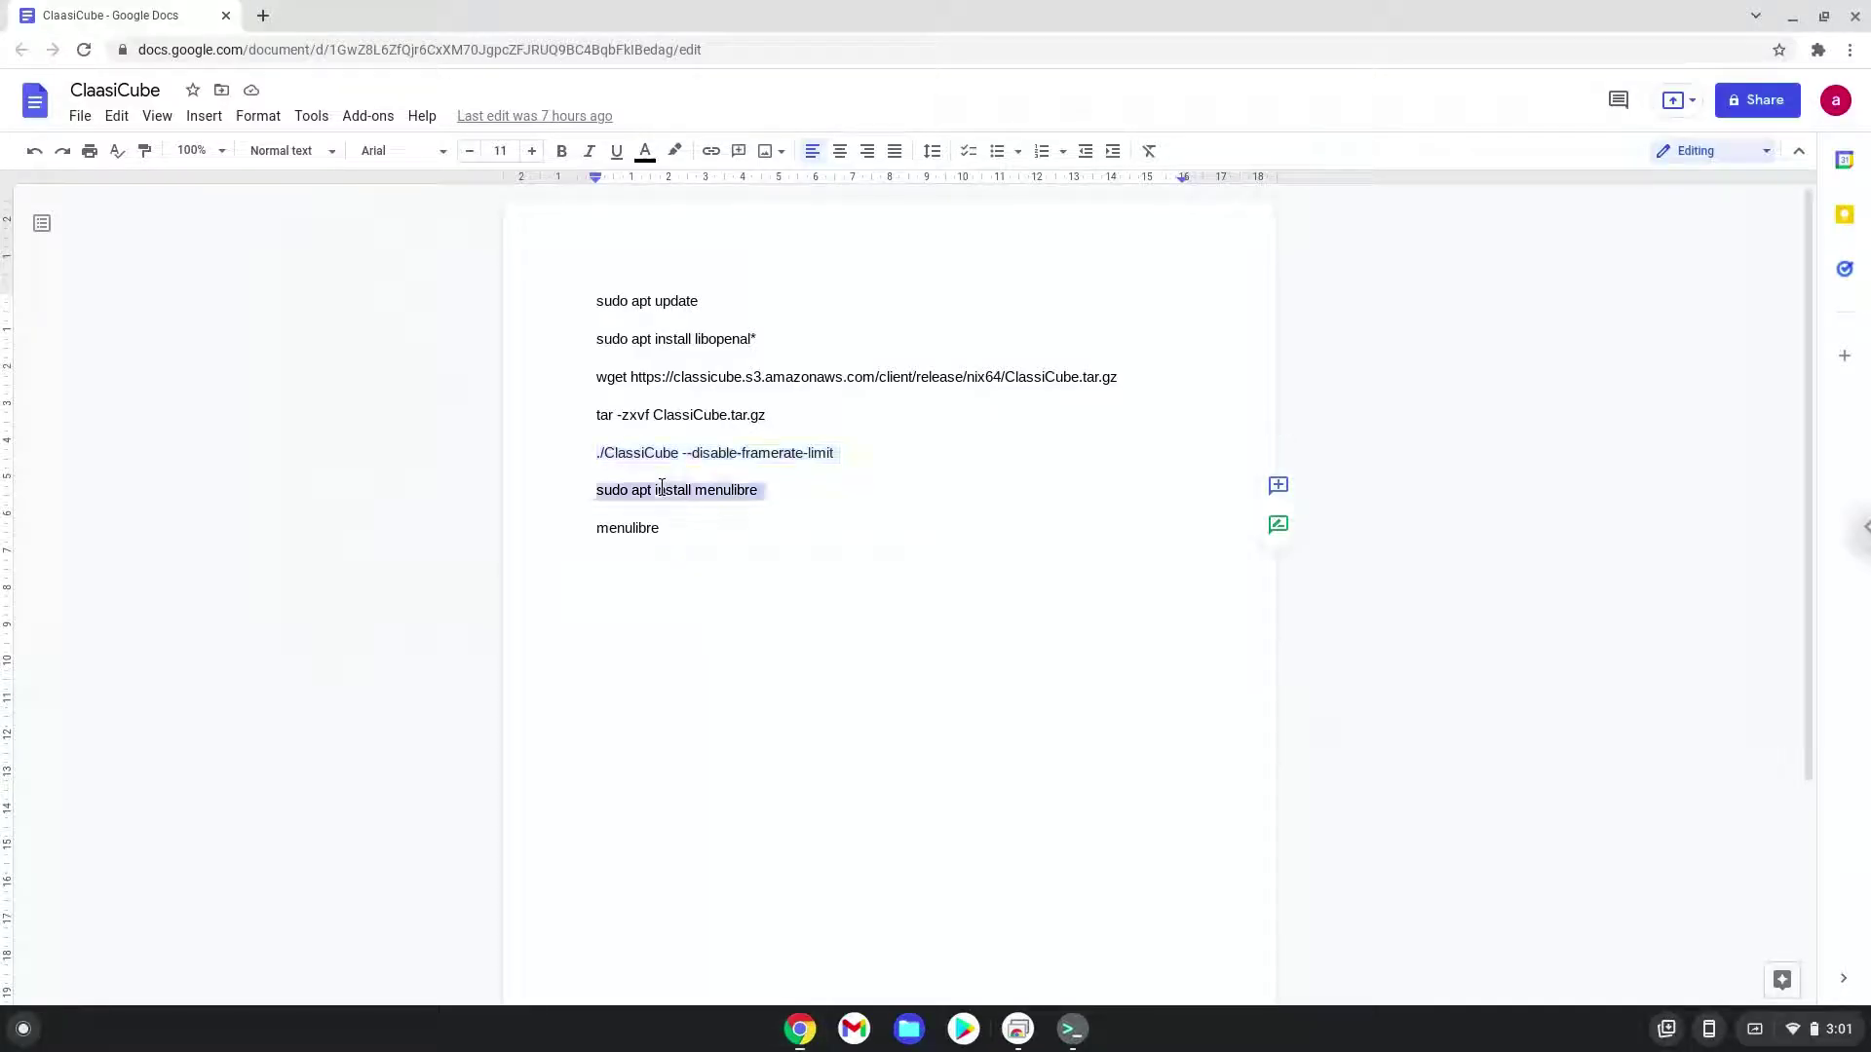
{"action": "right_click", "coordinate": [661, 487]}
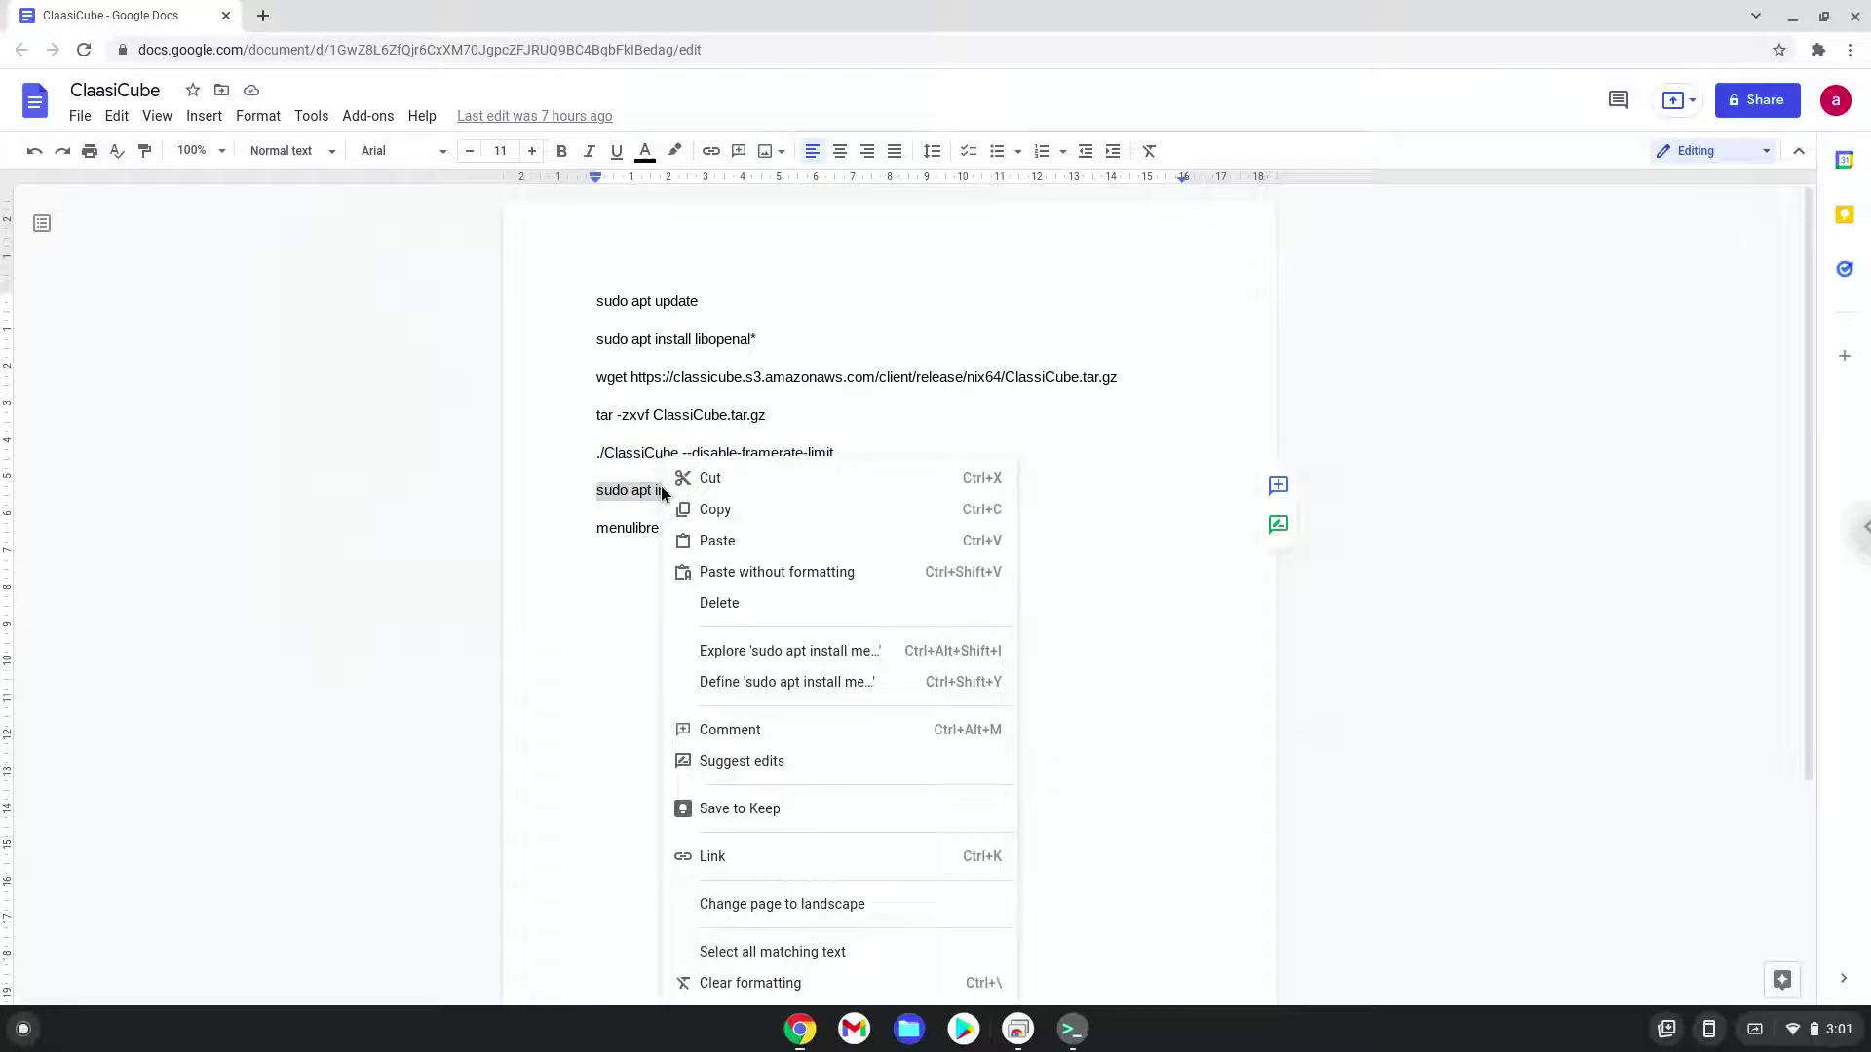
{"action": "left_click", "coordinate": [729, 510]}
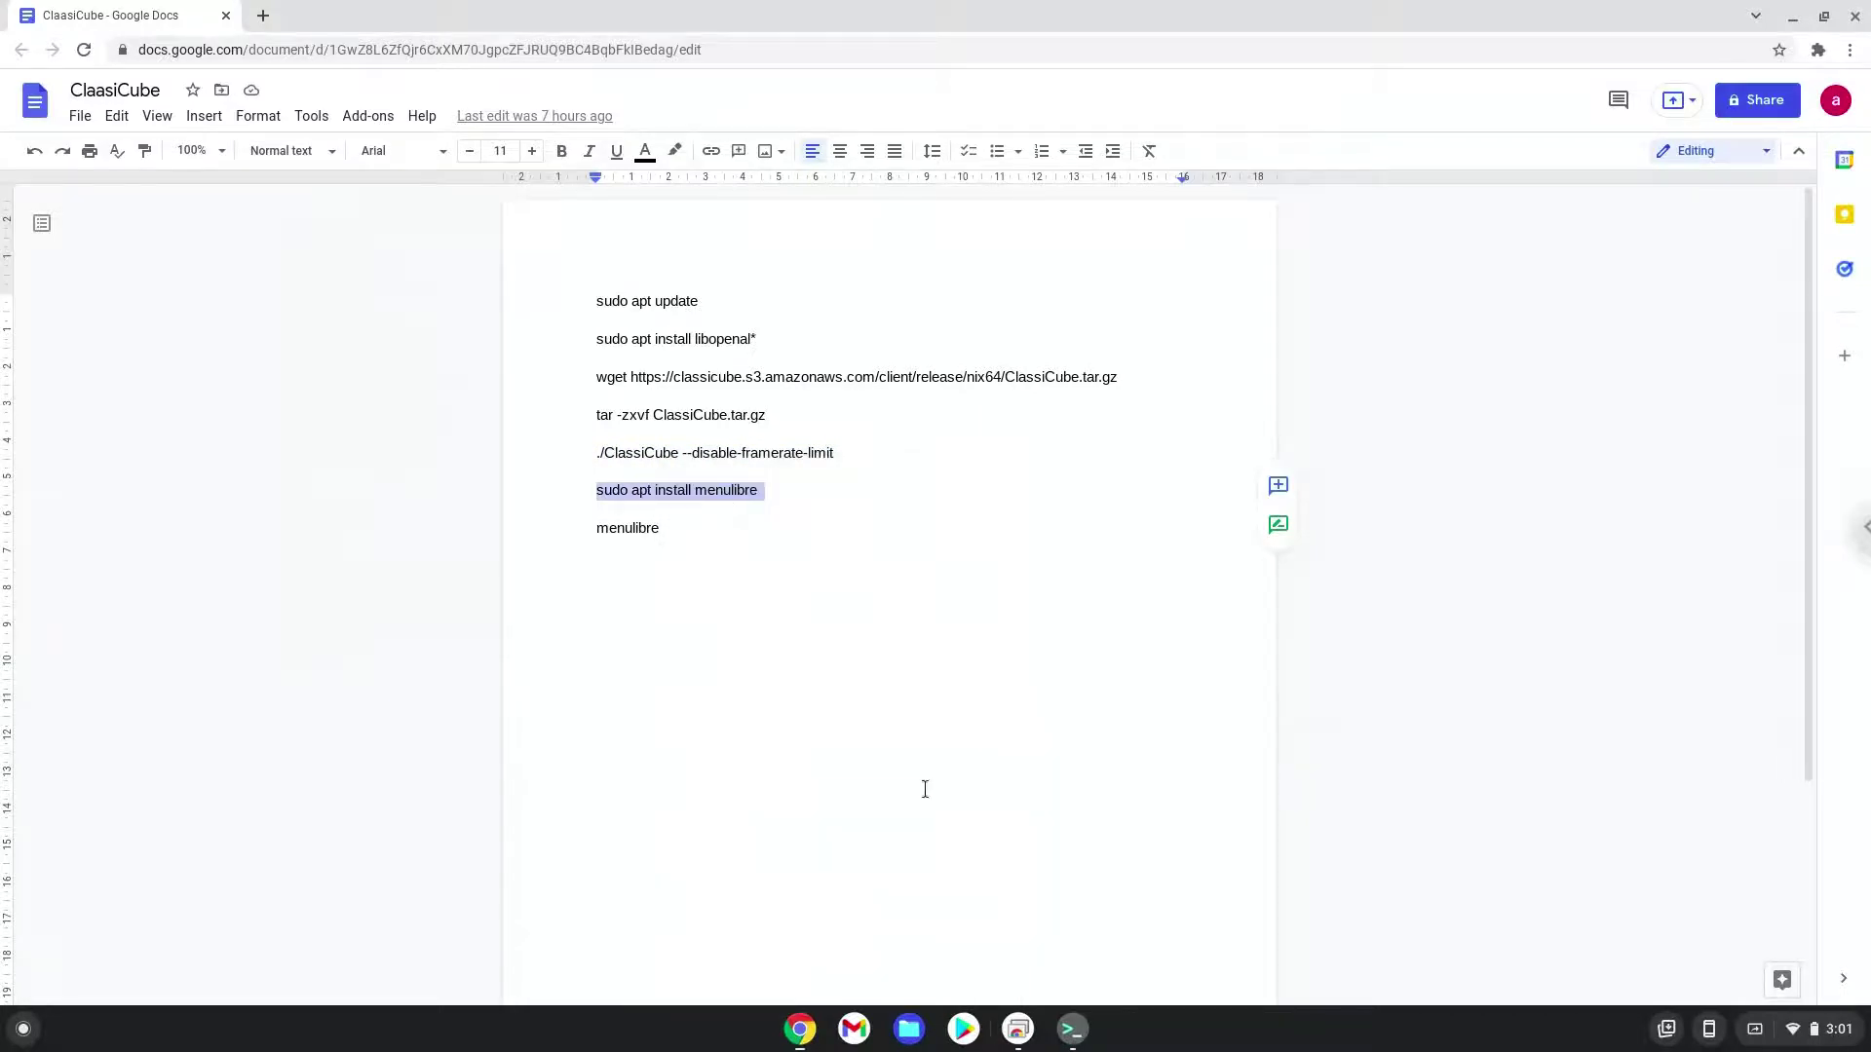
{"action": "left_click", "coordinate": [1049, 1024]}
{"action": "key", "text": "ctrl+shift+v"}
{"action": "key", "text": "Return"}
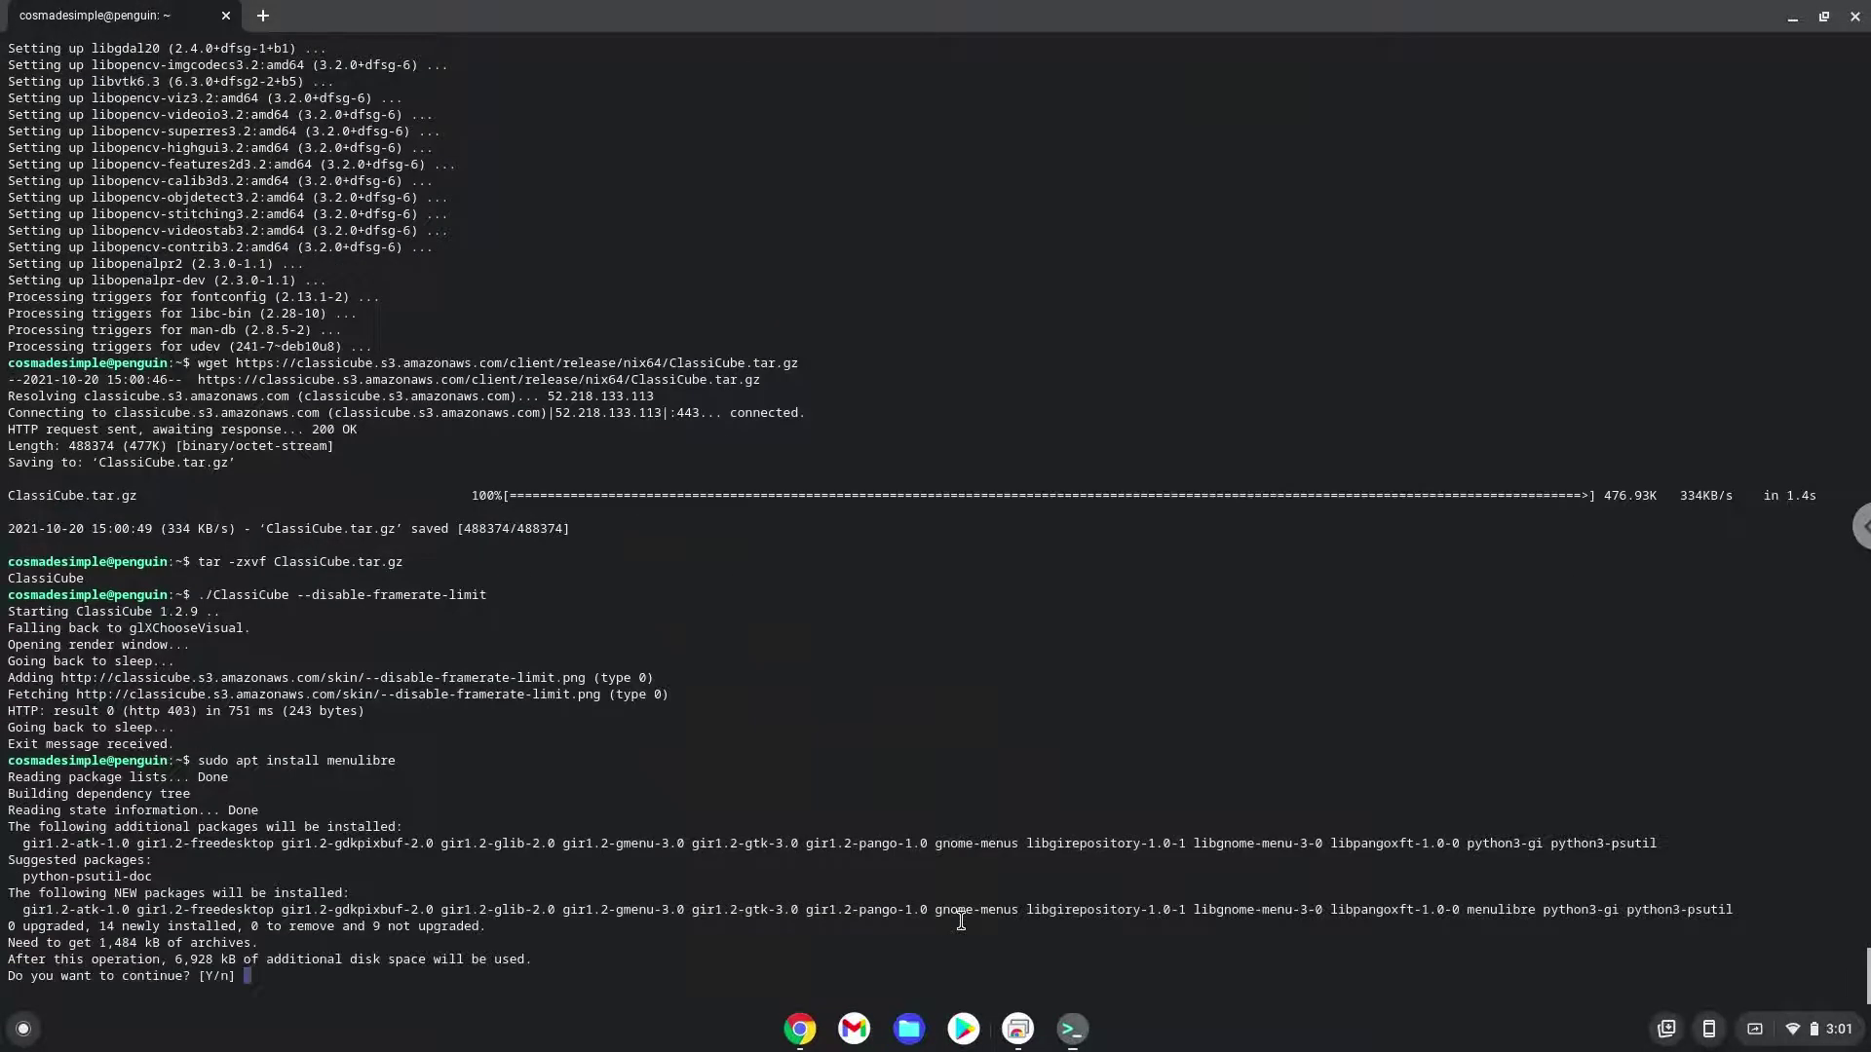
{"action": "key", "text": "Return"}
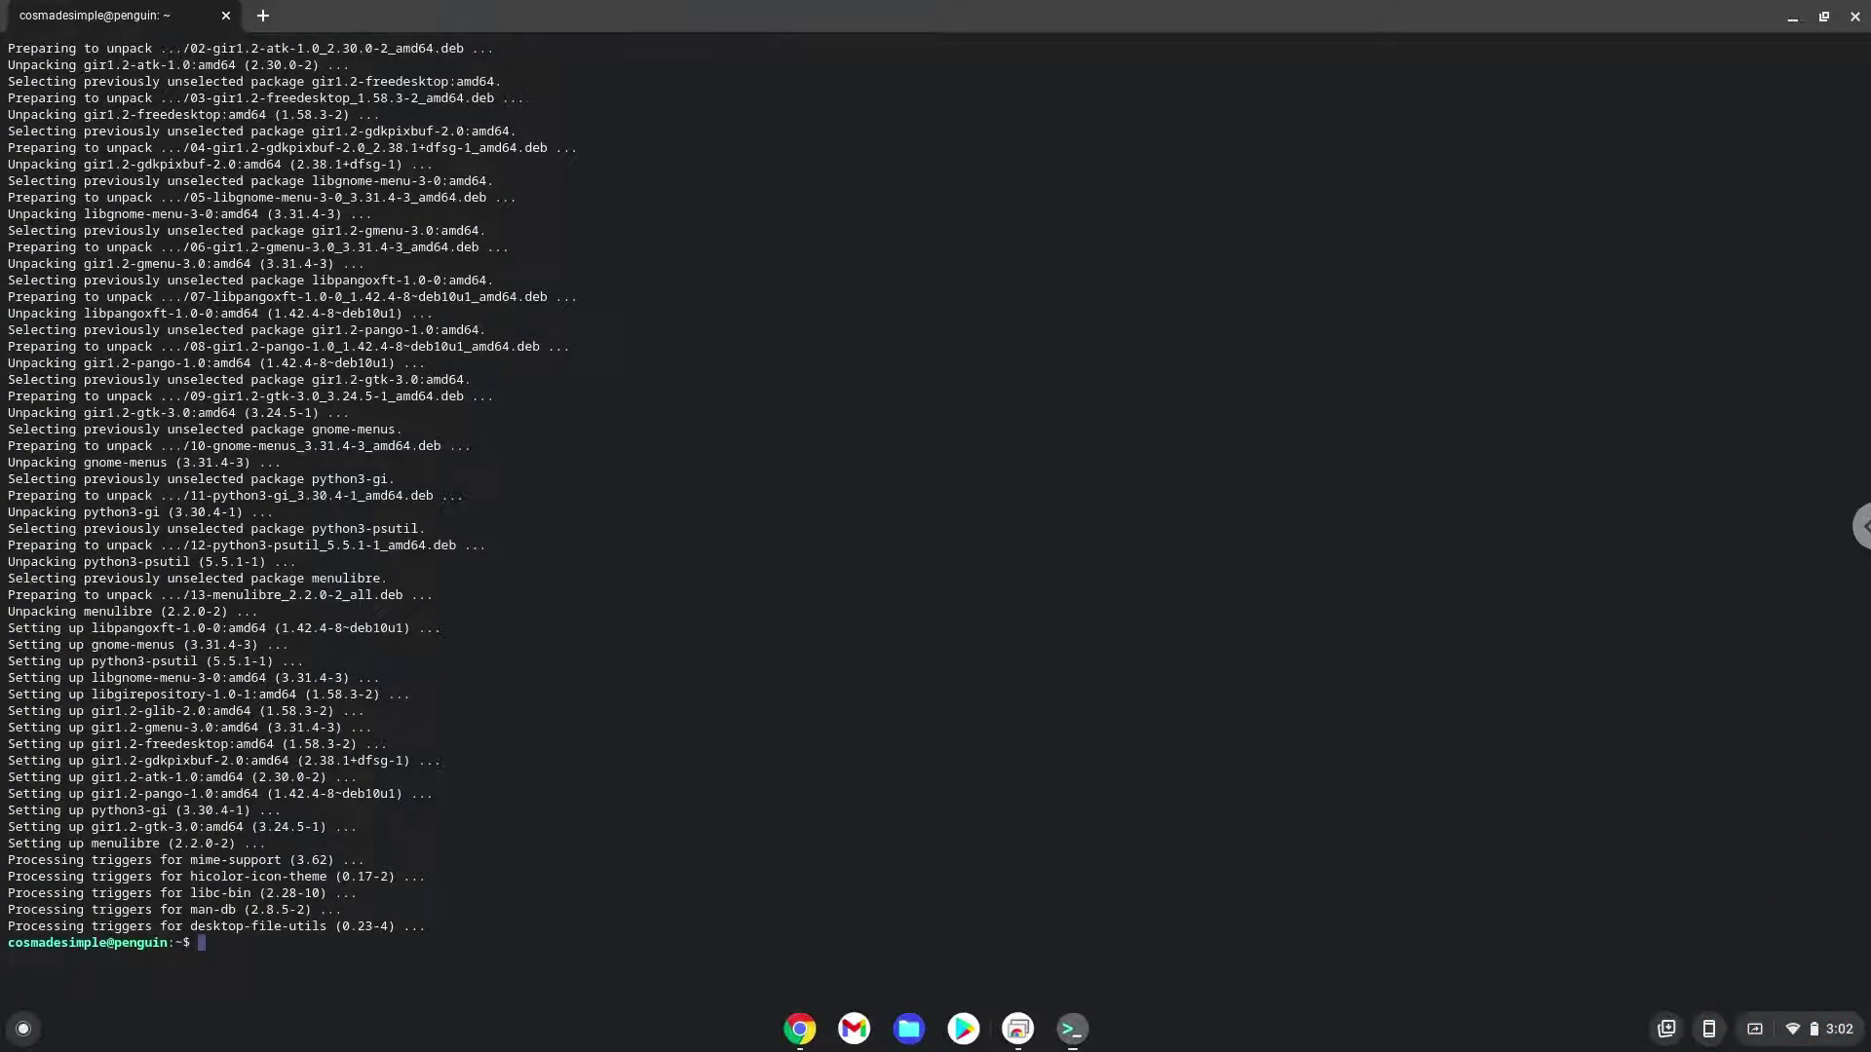
Step: Copy 'menulibre' from the Doc and run it in Terminal to launch the MenuLibre editor
{"action": "left_click", "coordinate": [802, 1031]}
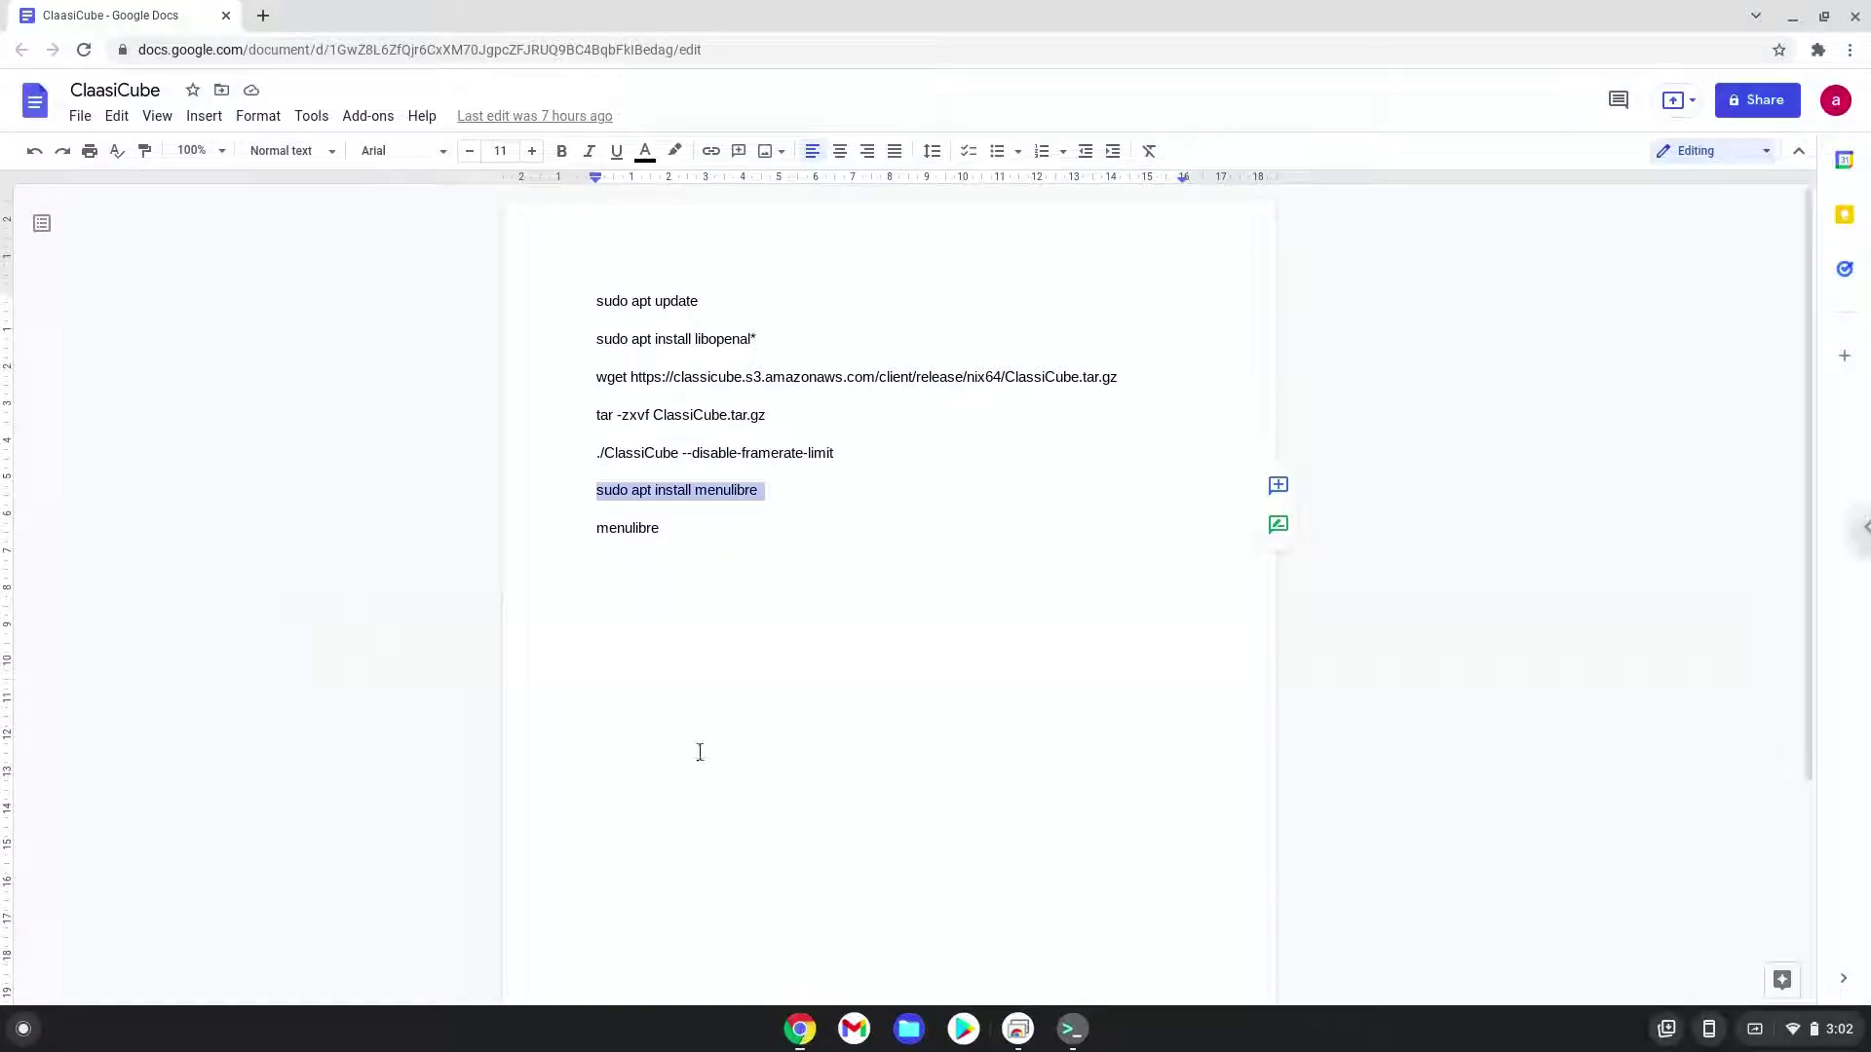
{"action": "double_click", "coordinate": [608, 528]}
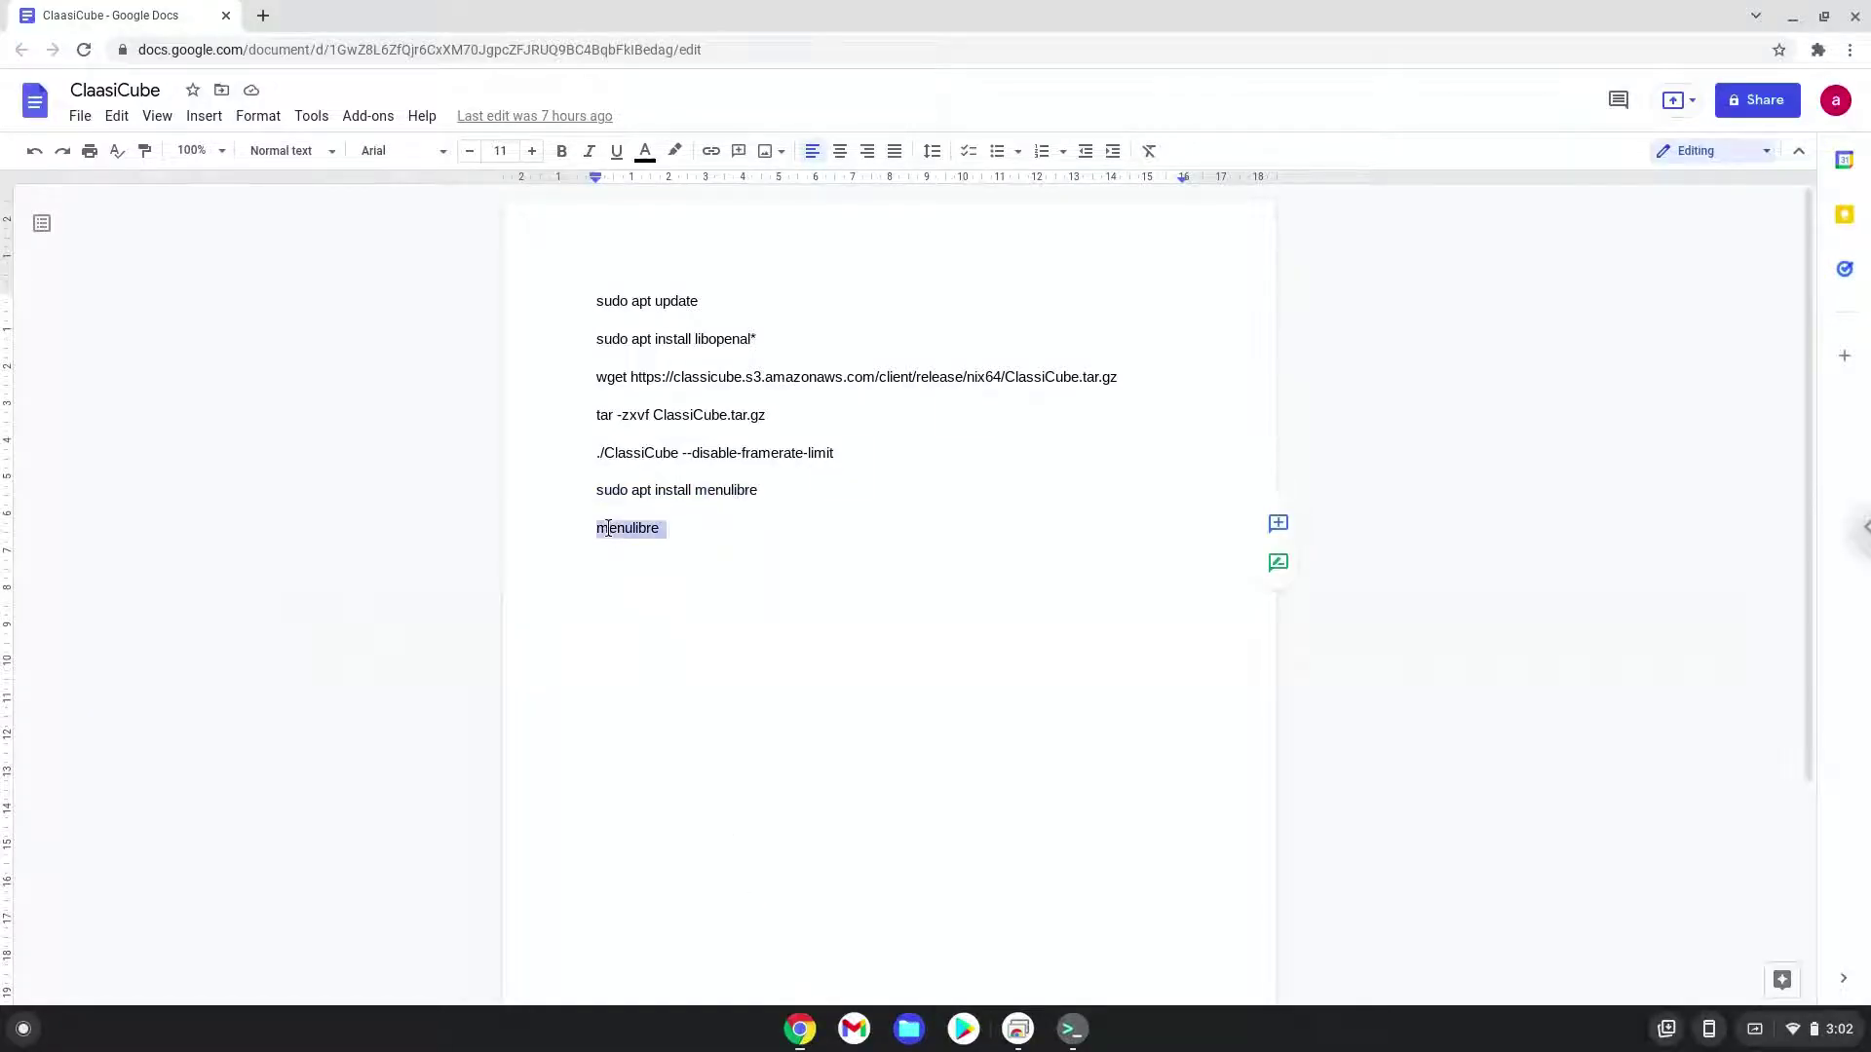
{"action": "right_click", "coordinate": [608, 528]}
{"action": "left_click", "coordinate": [674, 507]}
{"action": "left_click", "coordinate": [1072, 1029]}
{"action": "key", "text": "ctrl+shift+v"}
{"action": "key", "text": "Return"}
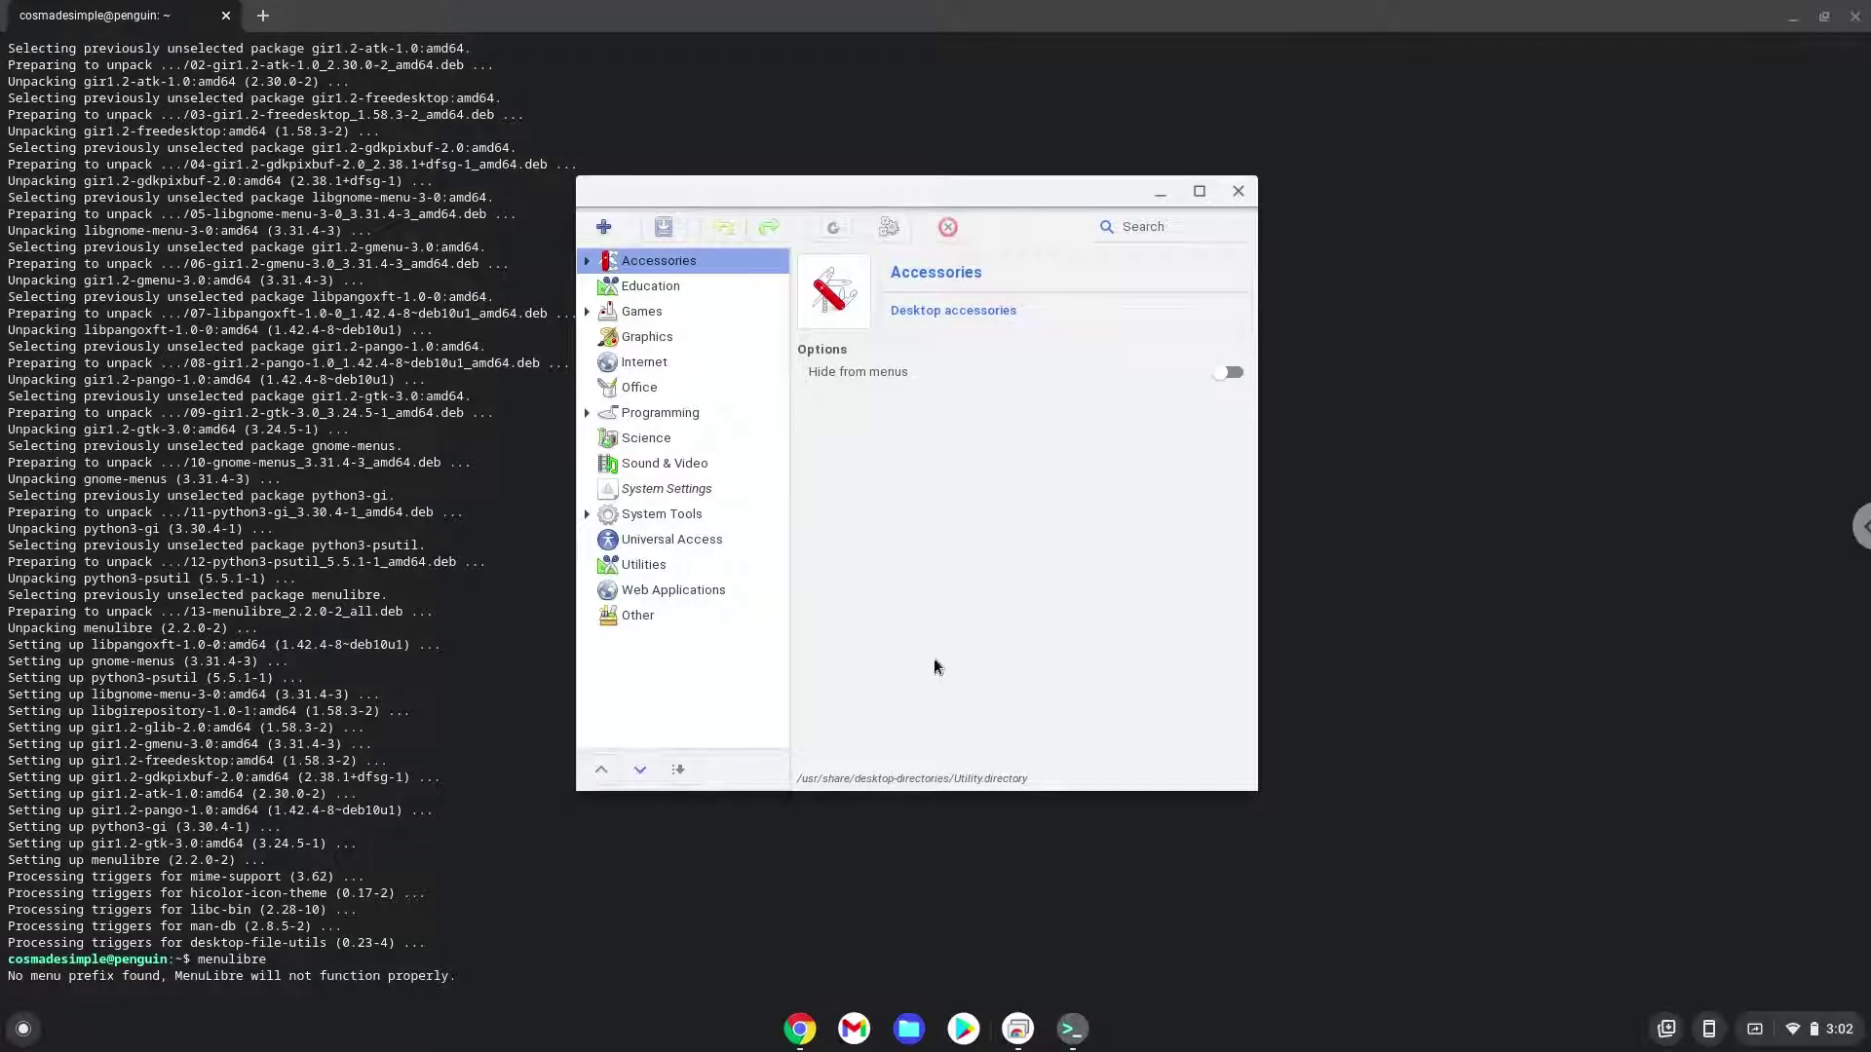
Step: Add a new launcher in the Games category and rename it ClassiCube
{"action": "left_click", "coordinate": [659, 318]}
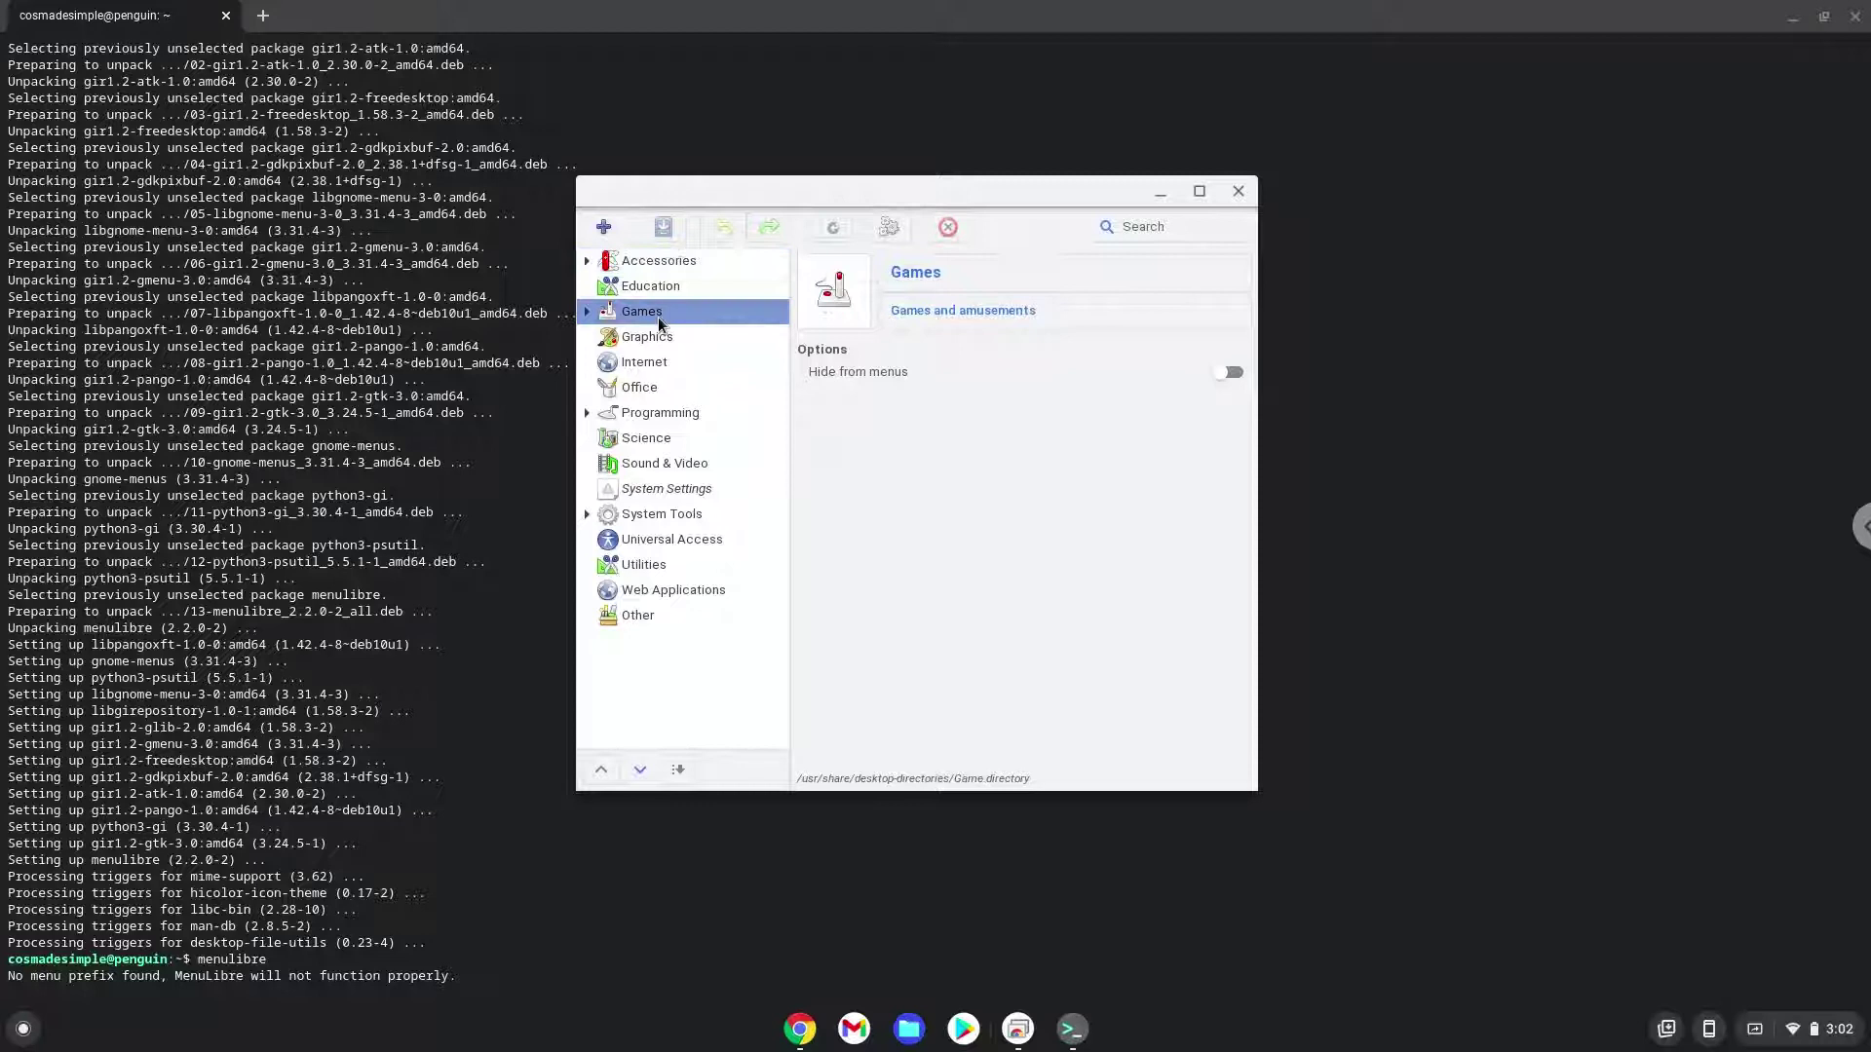
{"action": "left_click", "coordinate": [595, 230]}
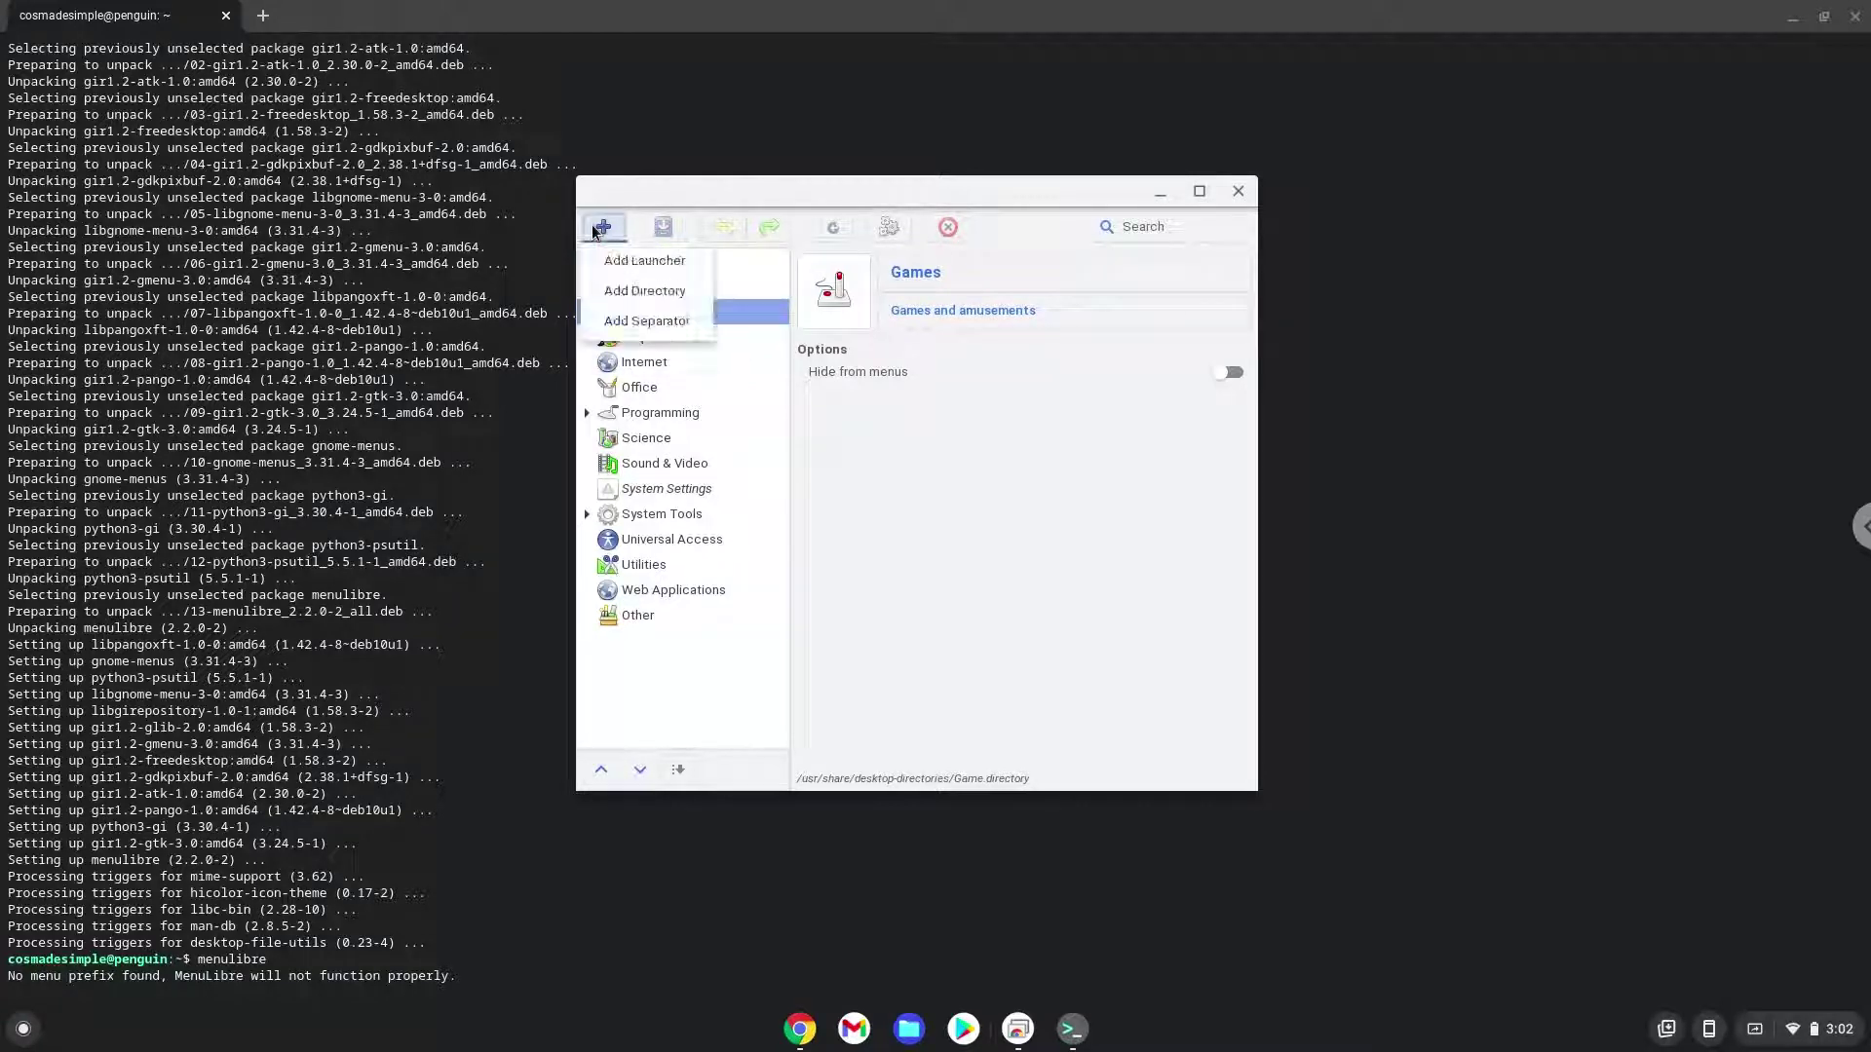
{"action": "left_click", "coordinate": [618, 261]}
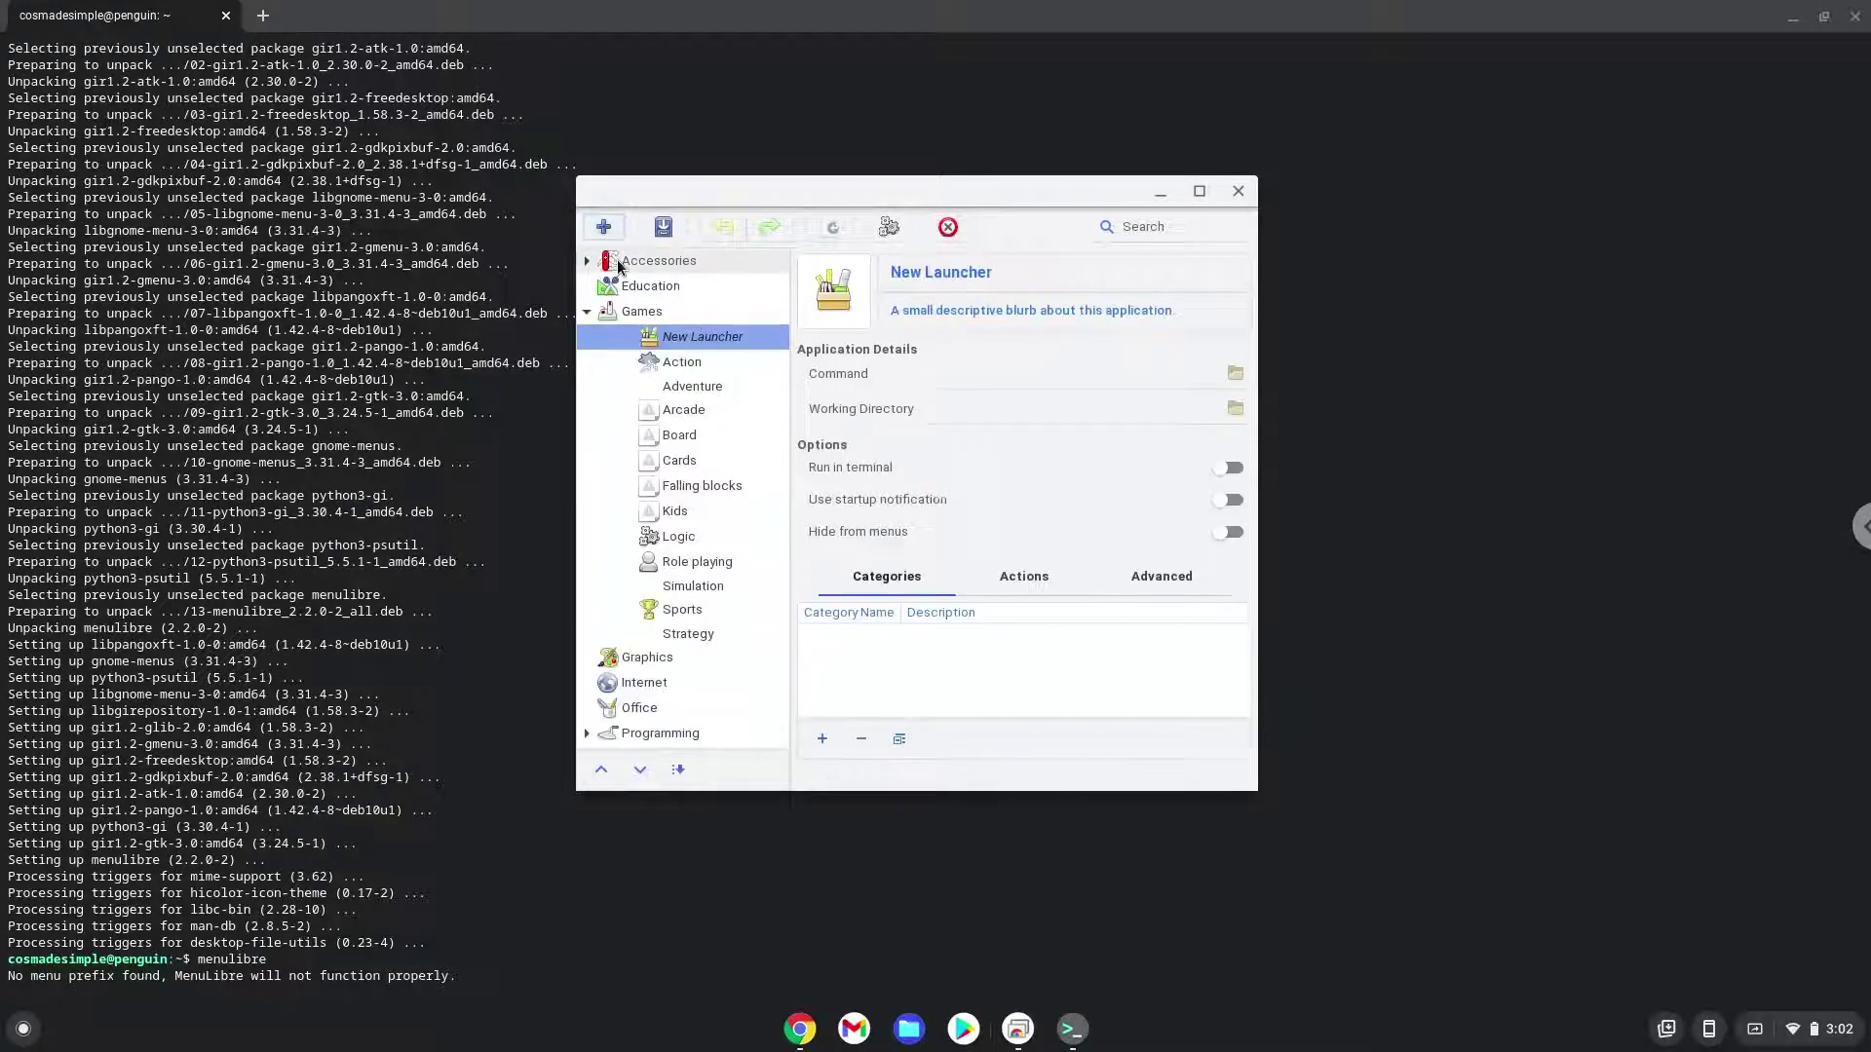
{"action": "left_click", "coordinate": [915, 276]}
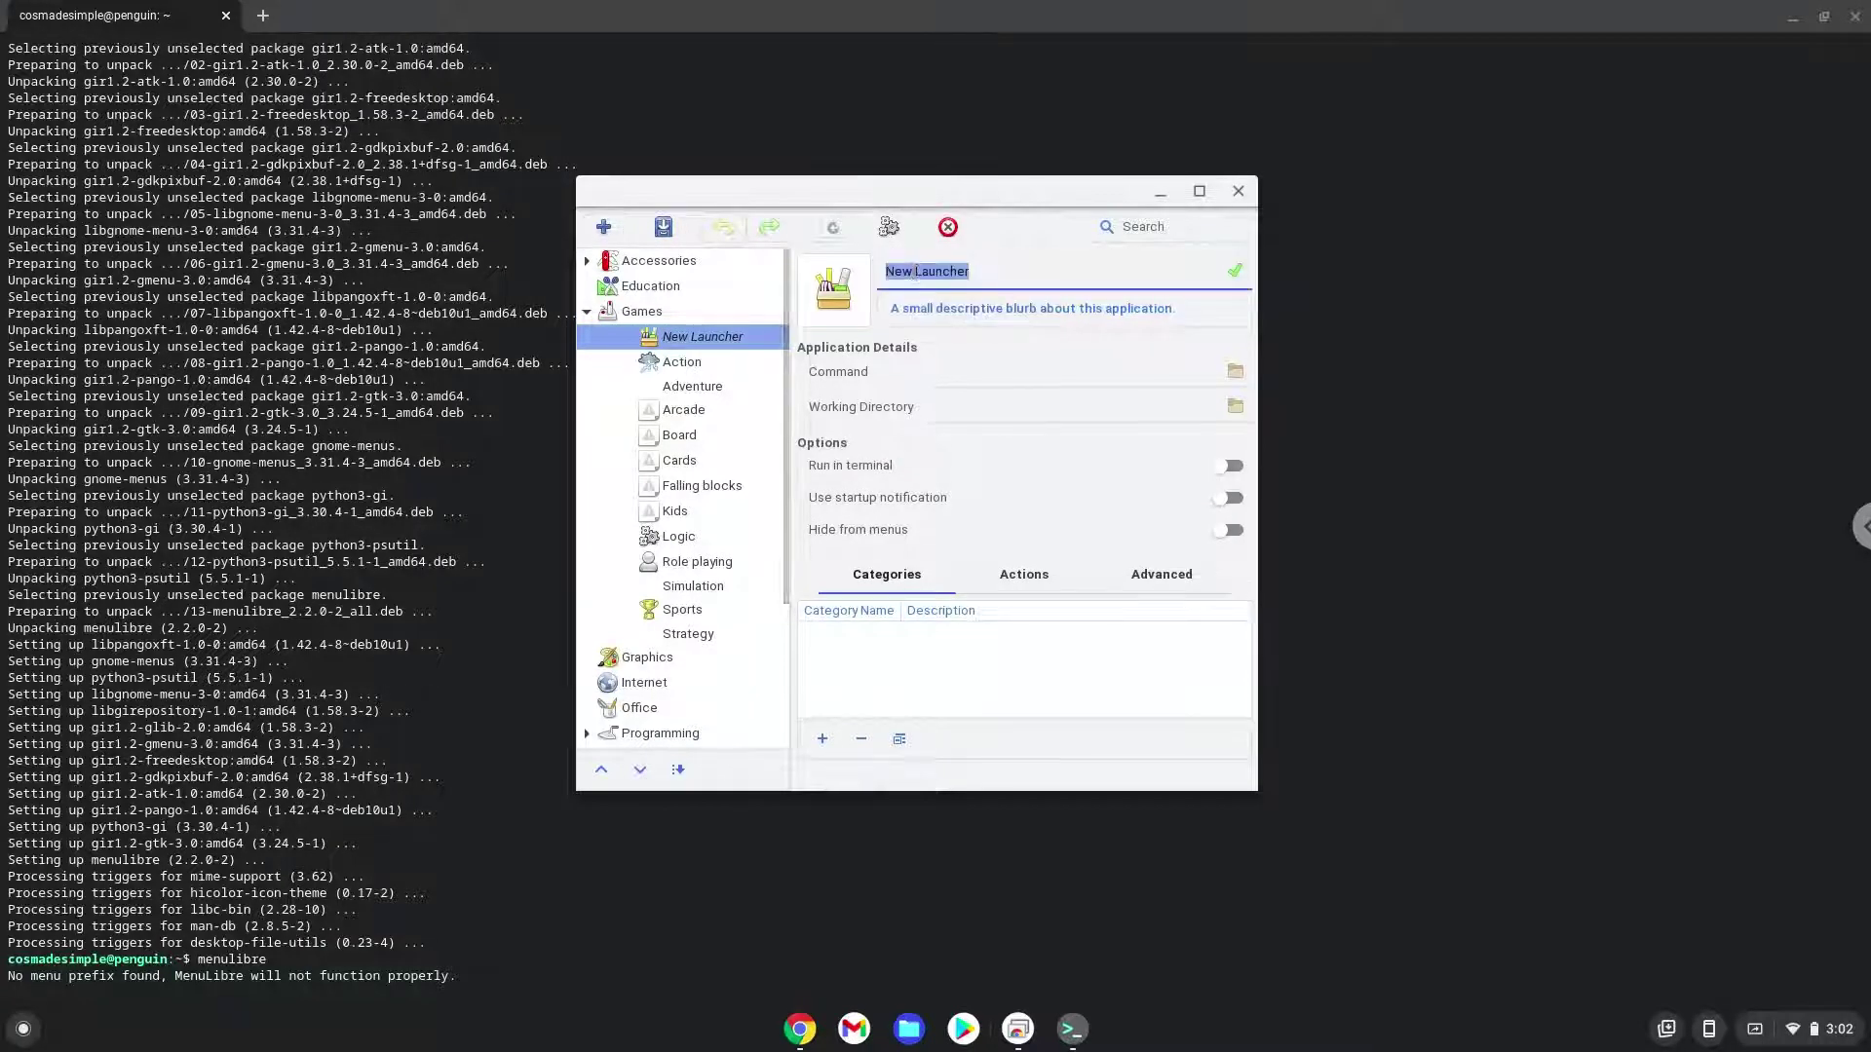
{"action": "type", "text": "Classic"}
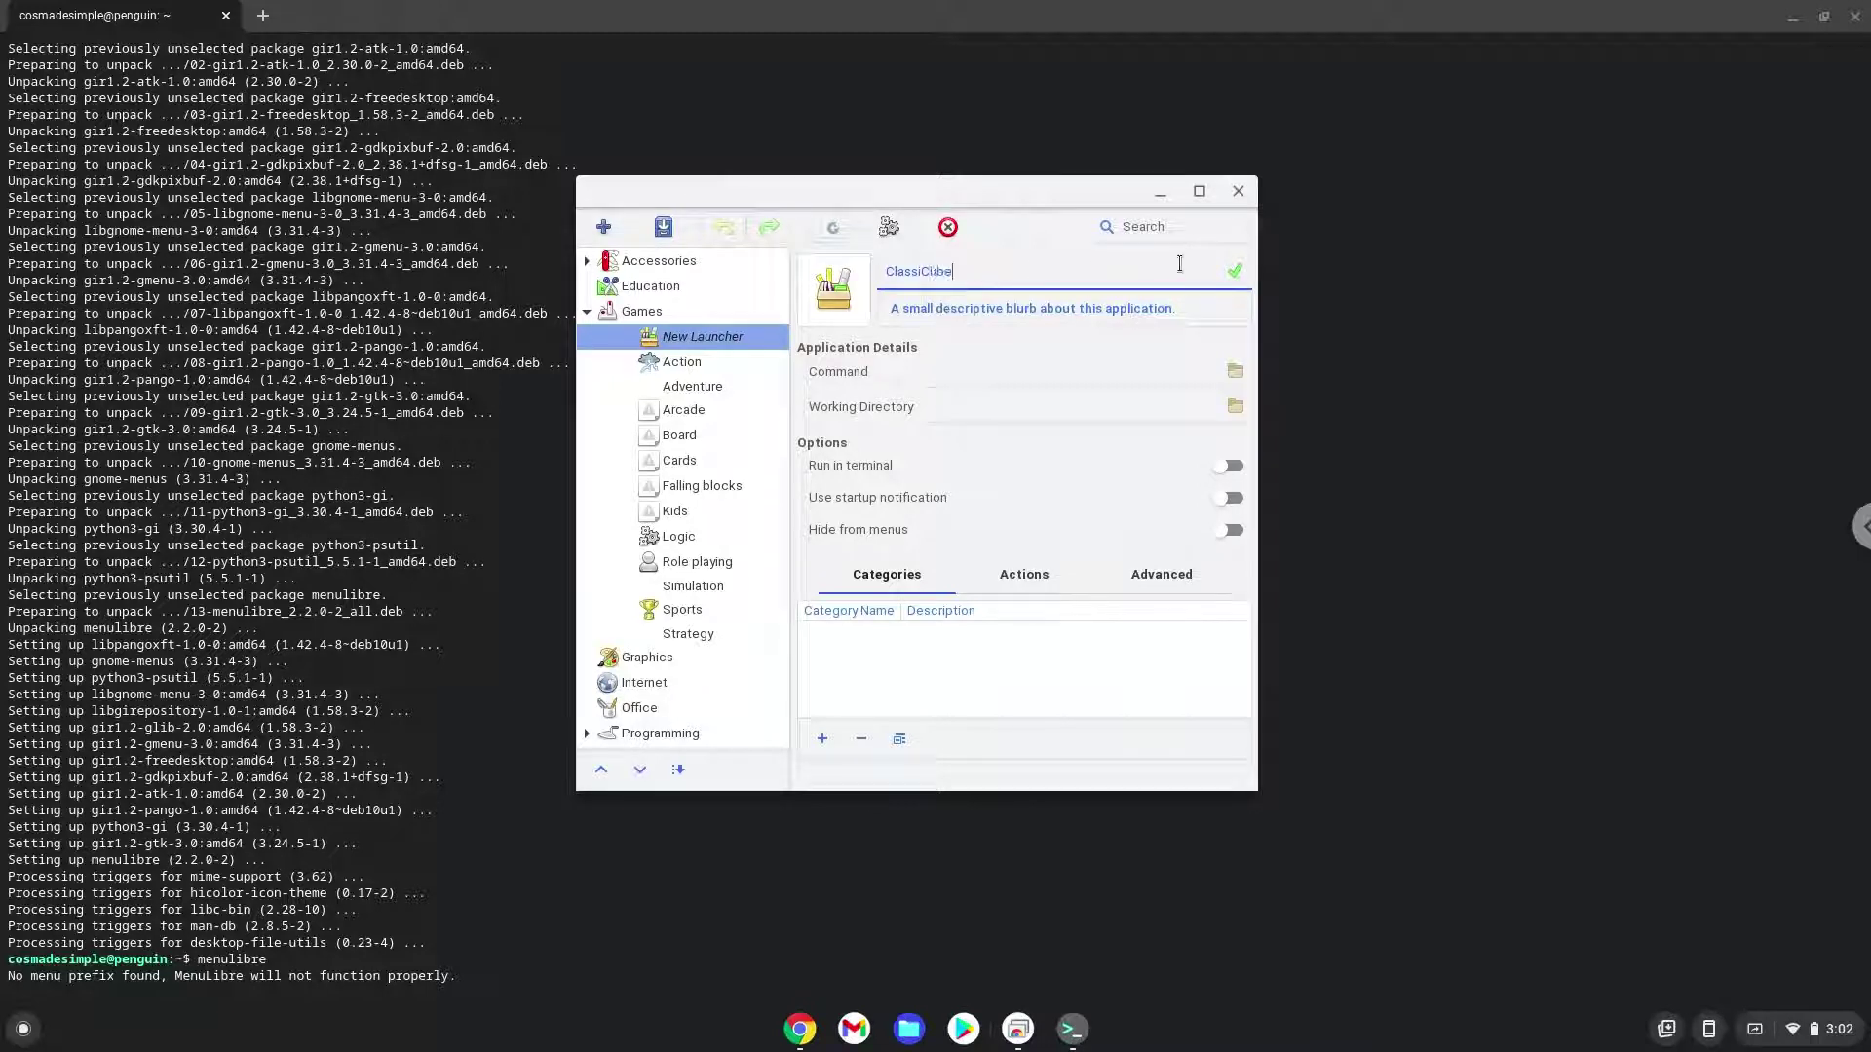
{"action": "left_click", "coordinate": [1238, 272]}
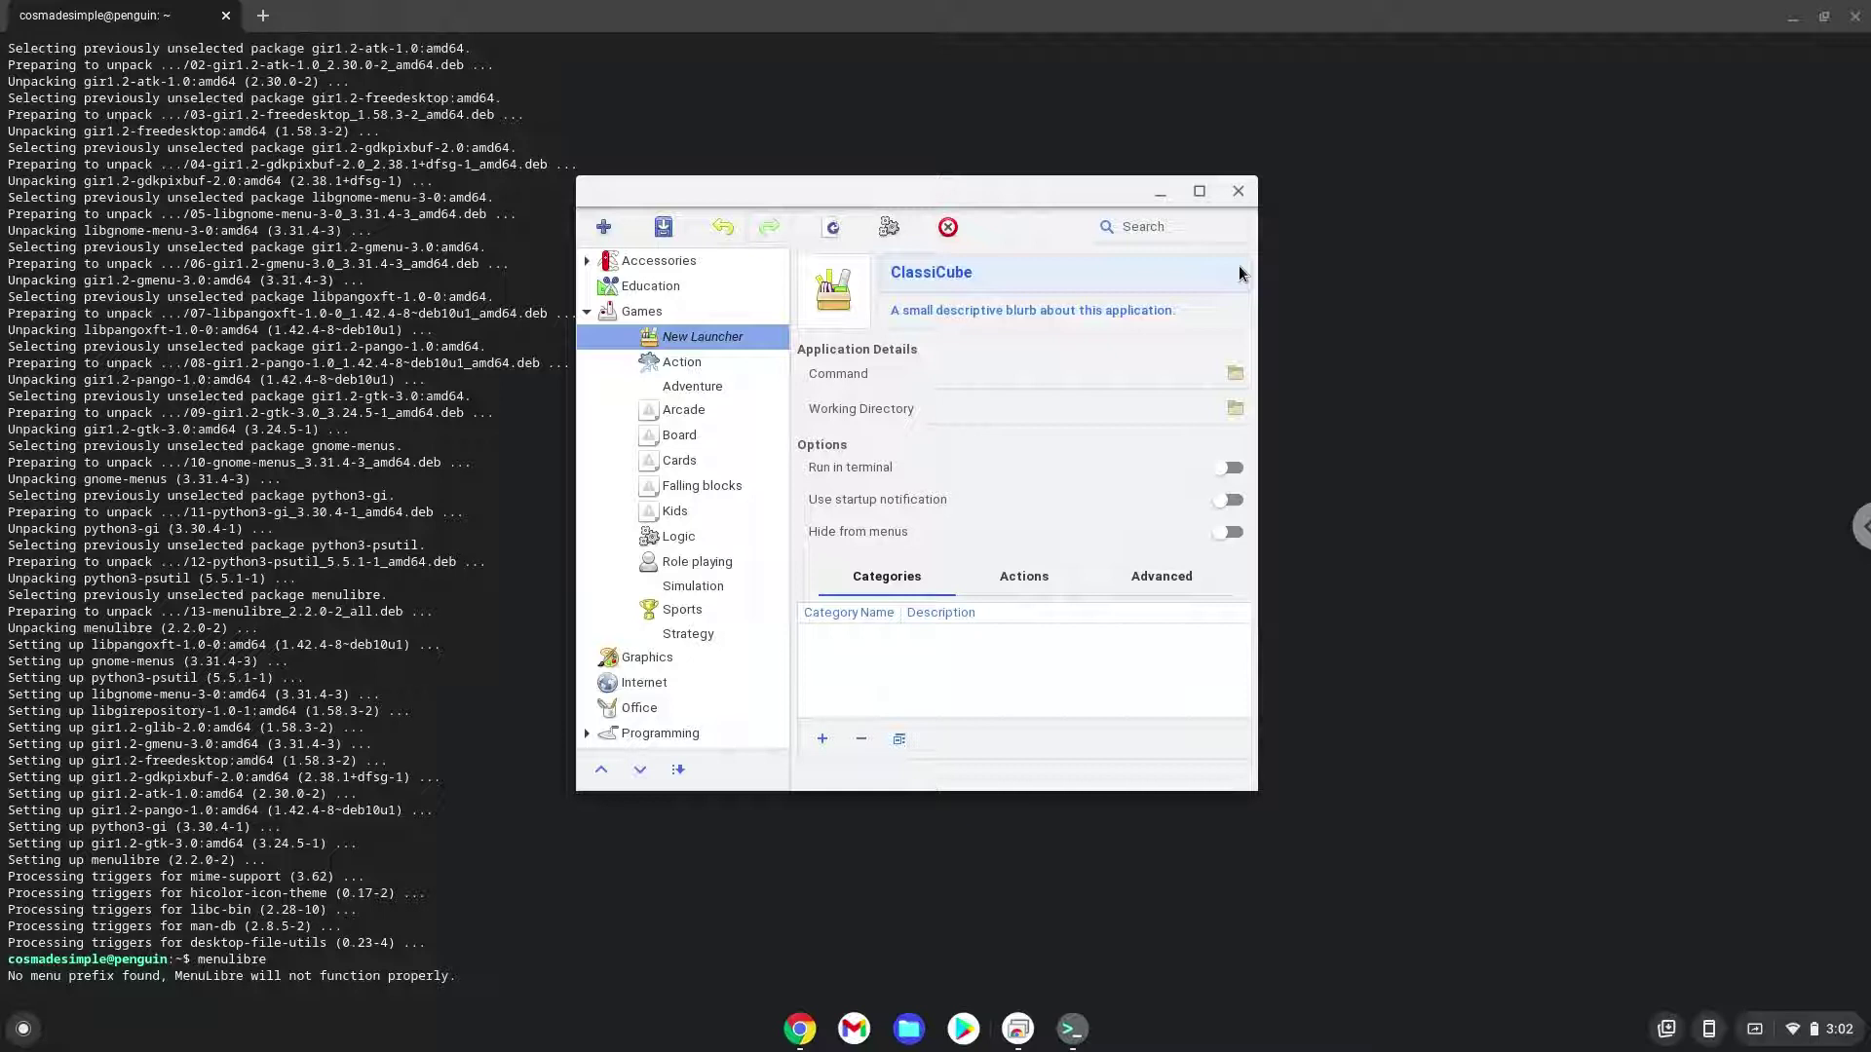
Step: Set the launcher's Command to the ClassiCube program file in the home folder
{"action": "left_click", "coordinate": [1236, 377]}
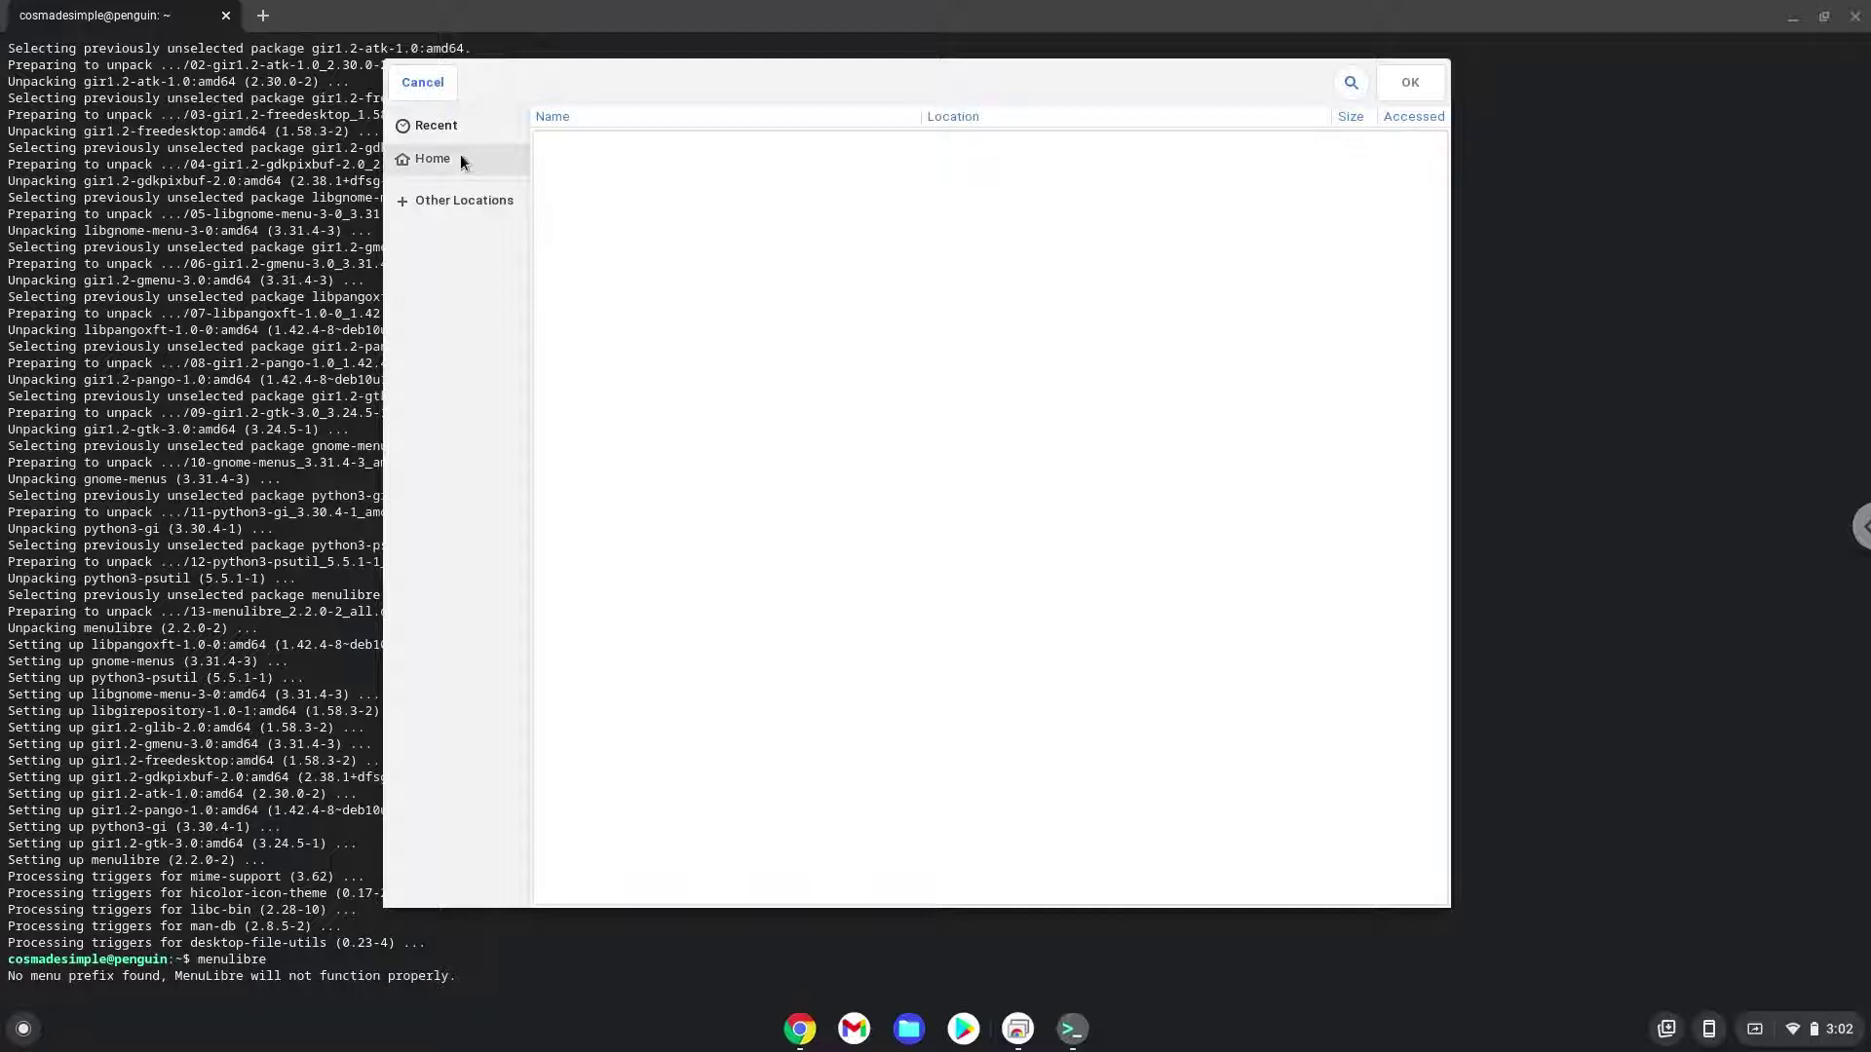
{"action": "left_click", "coordinate": [447, 160]}
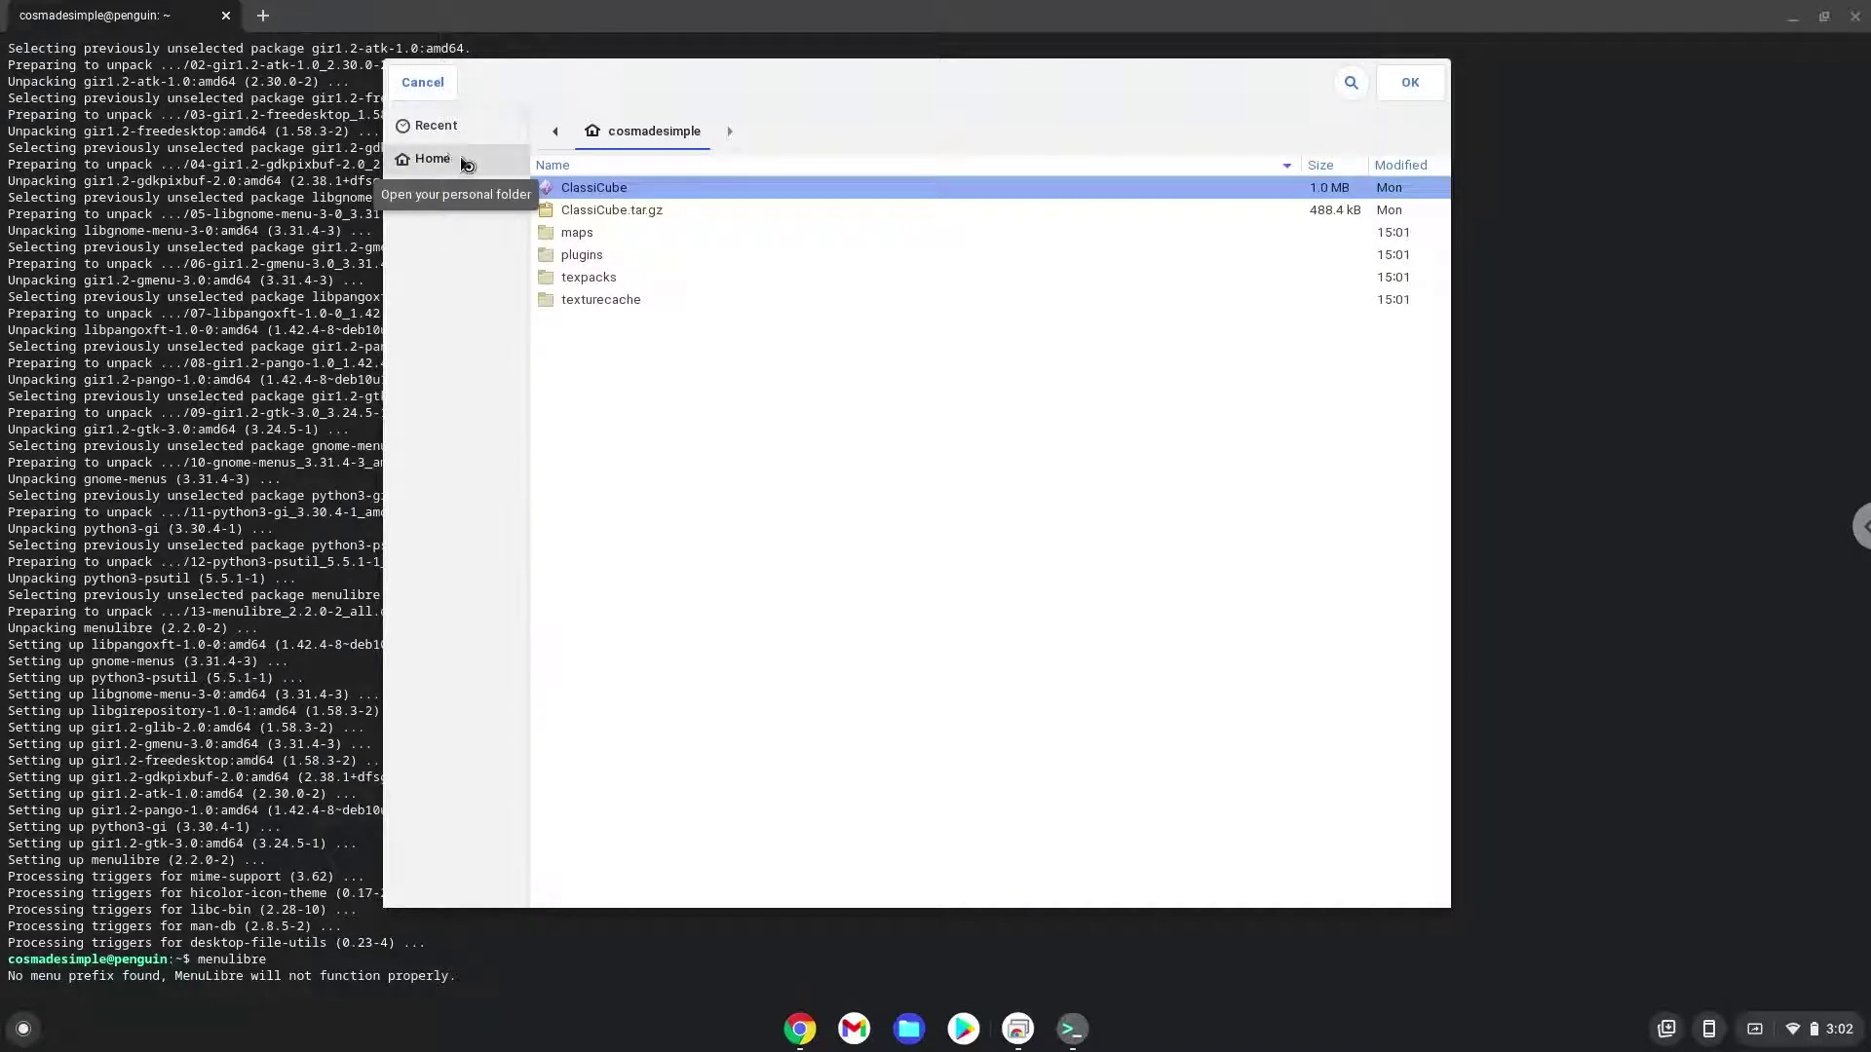
{"action": "left_click", "coordinate": [573, 189]}
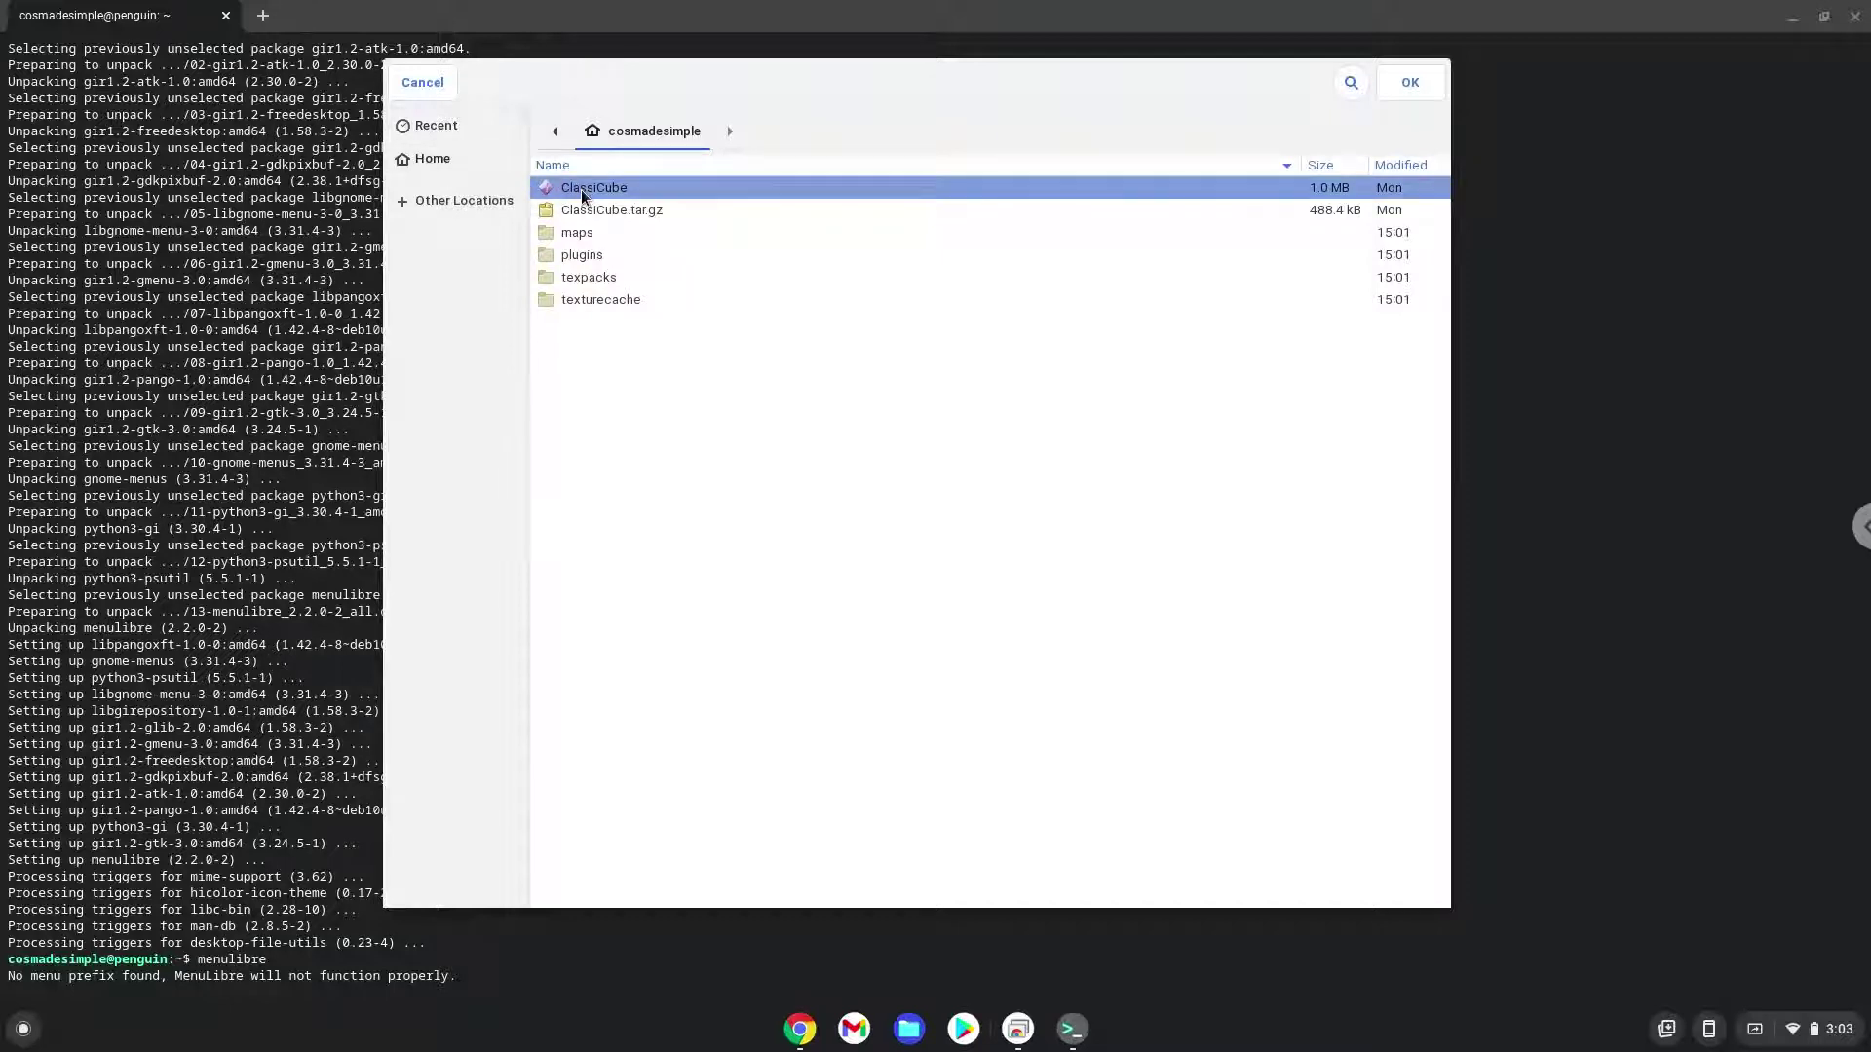
{"action": "double_click", "coordinate": [579, 188]}
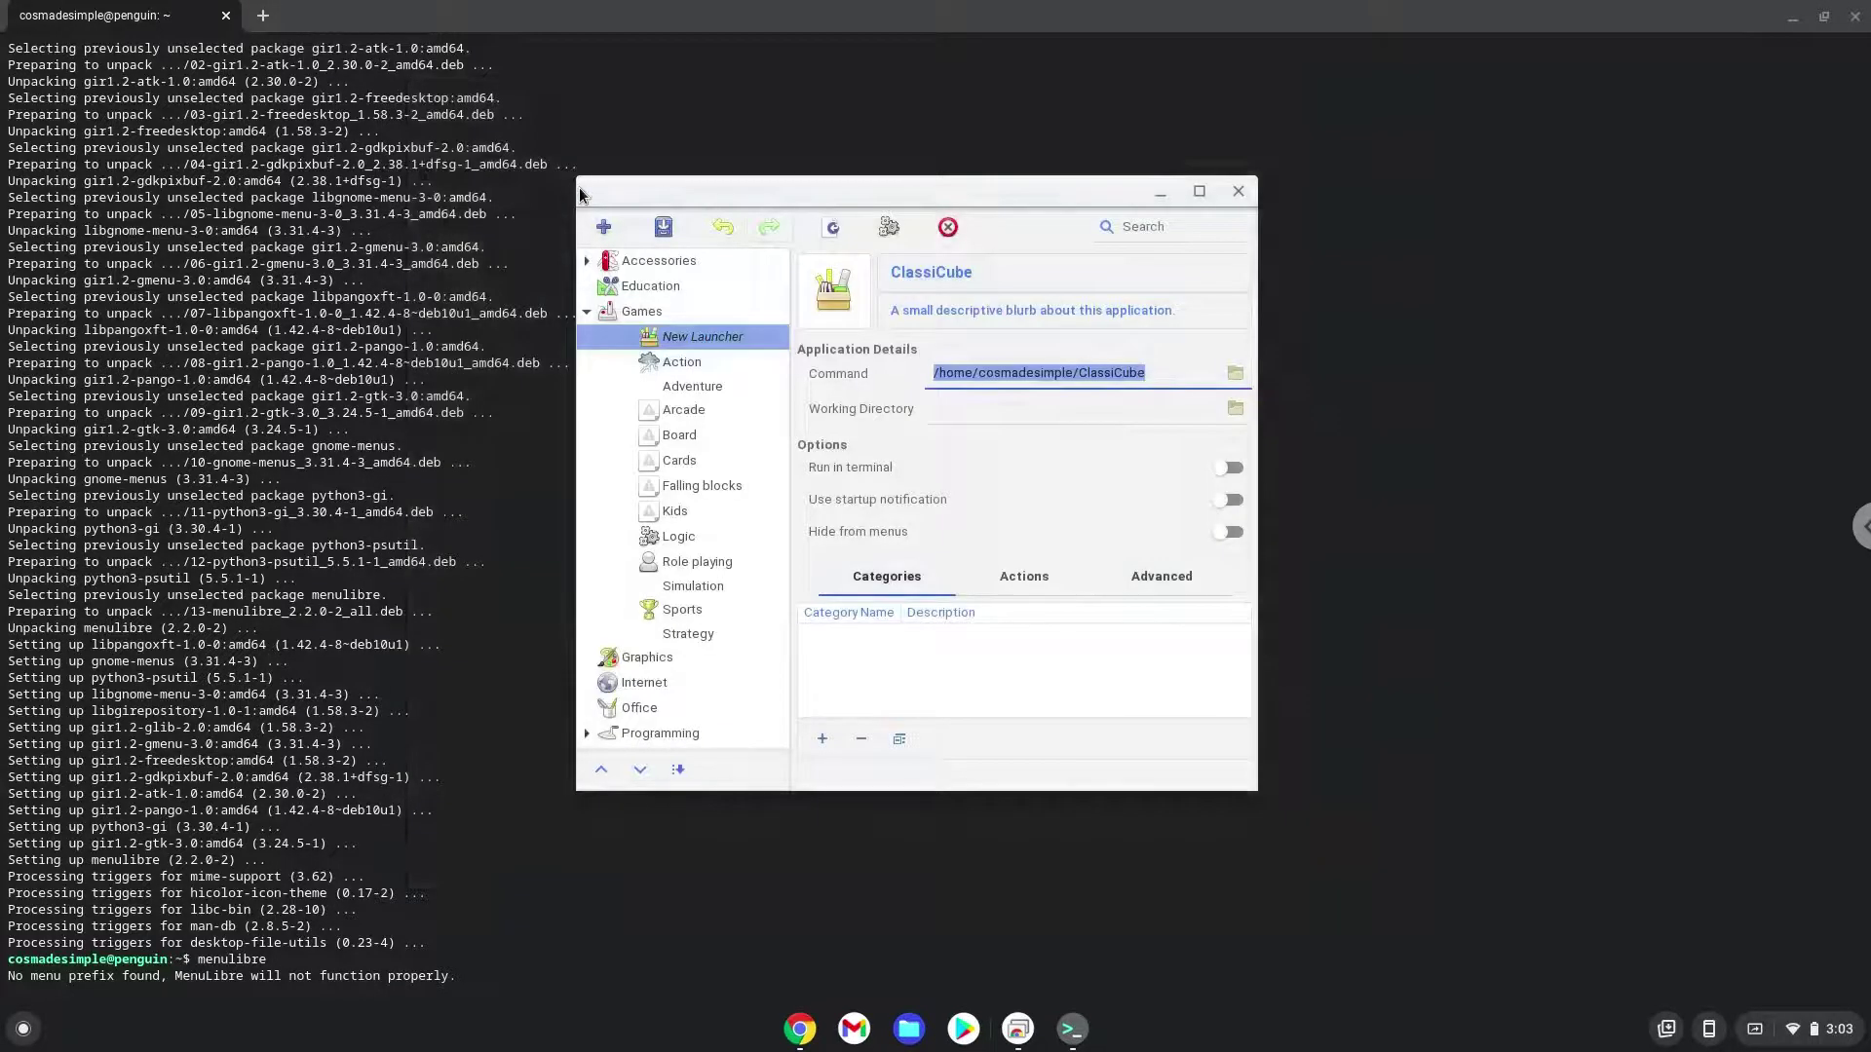
Step: Save the ClassiCube launcher, then close MenuLibre and leave the terminal
{"action": "left_click", "coordinate": [664, 230]}
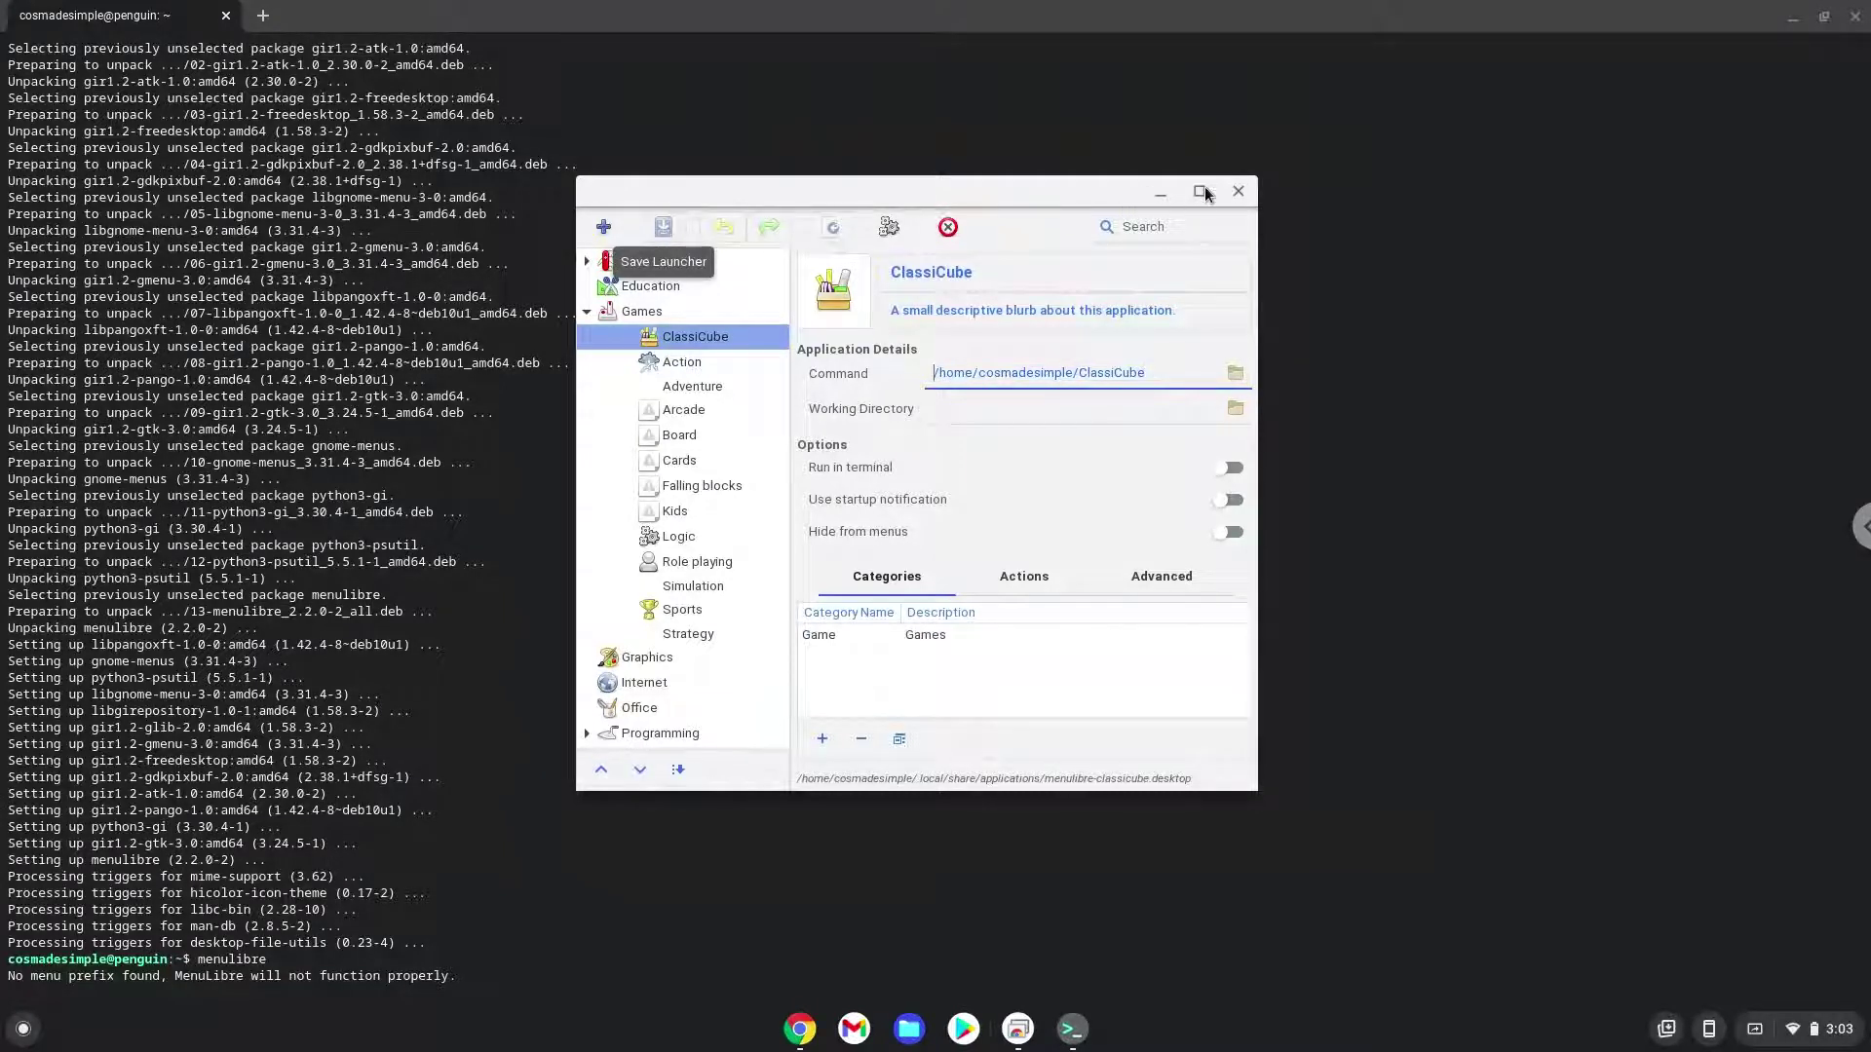
{"action": "left_click", "coordinate": [1239, 191]}
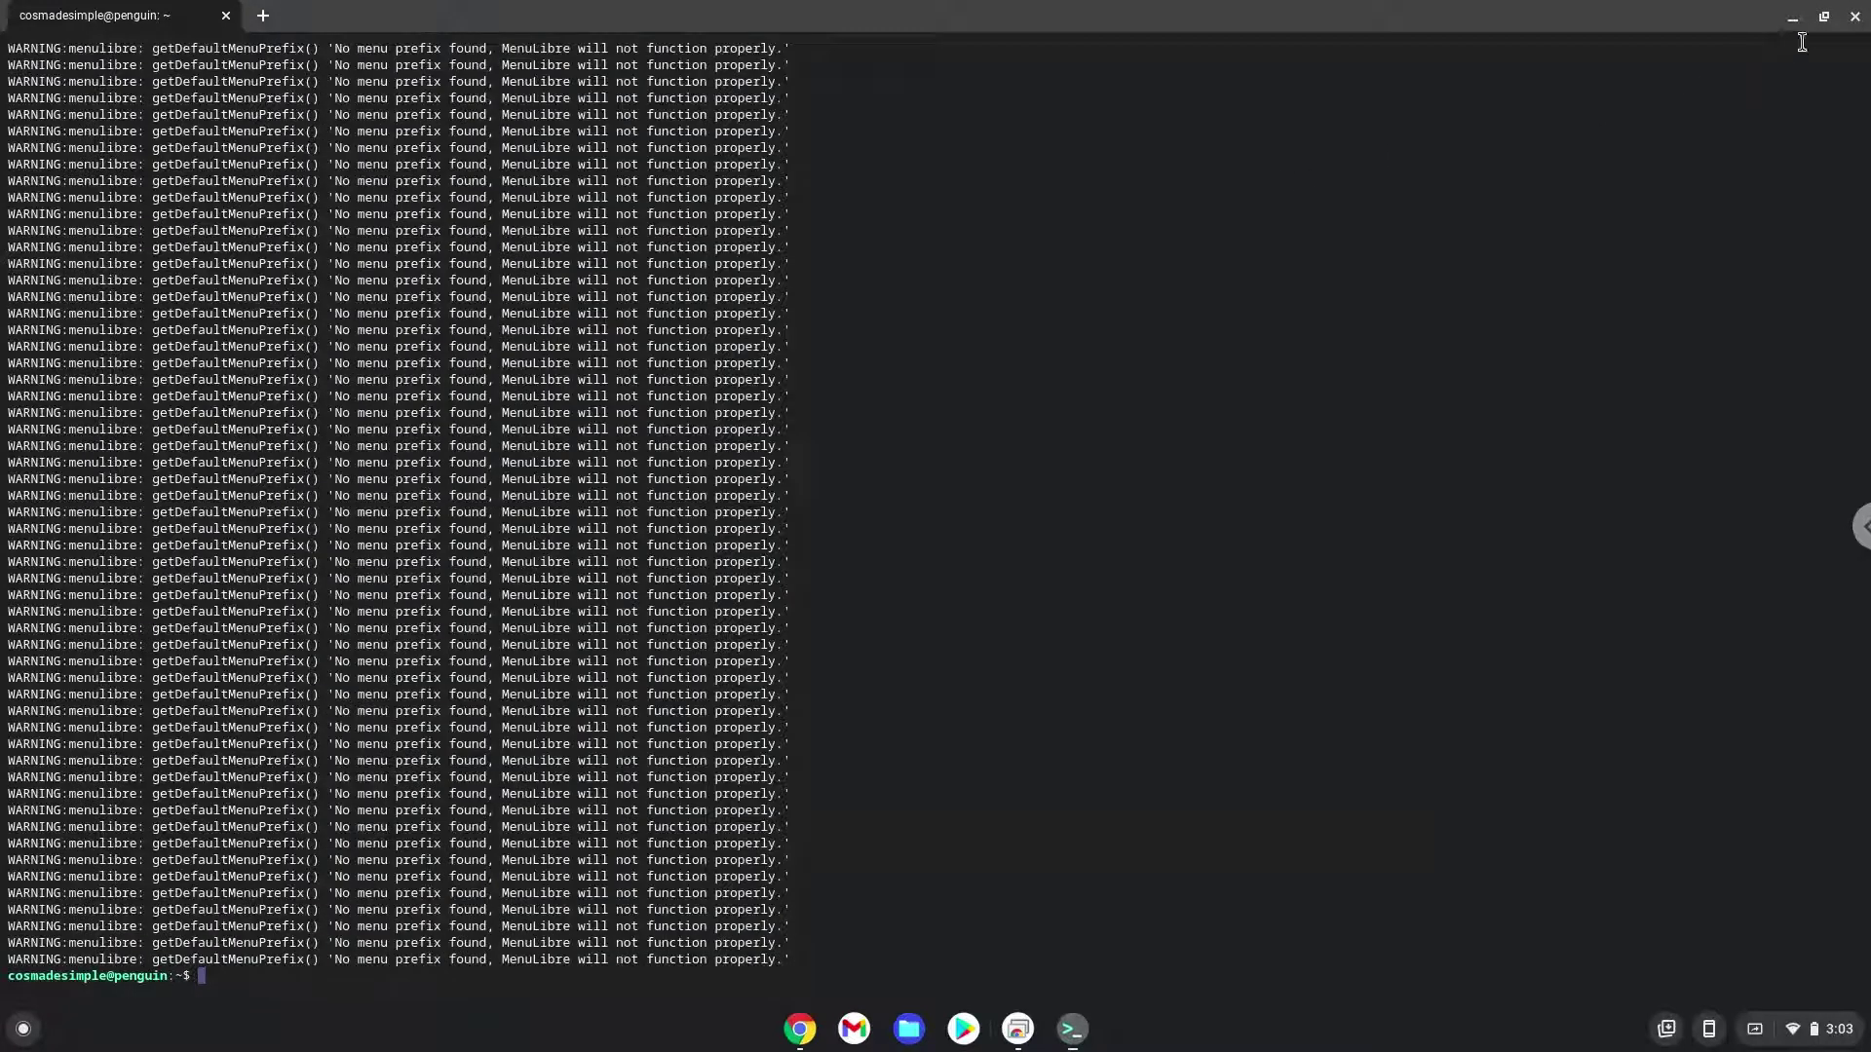
{"action": "left_click", "coordinate": [1858, 20]}
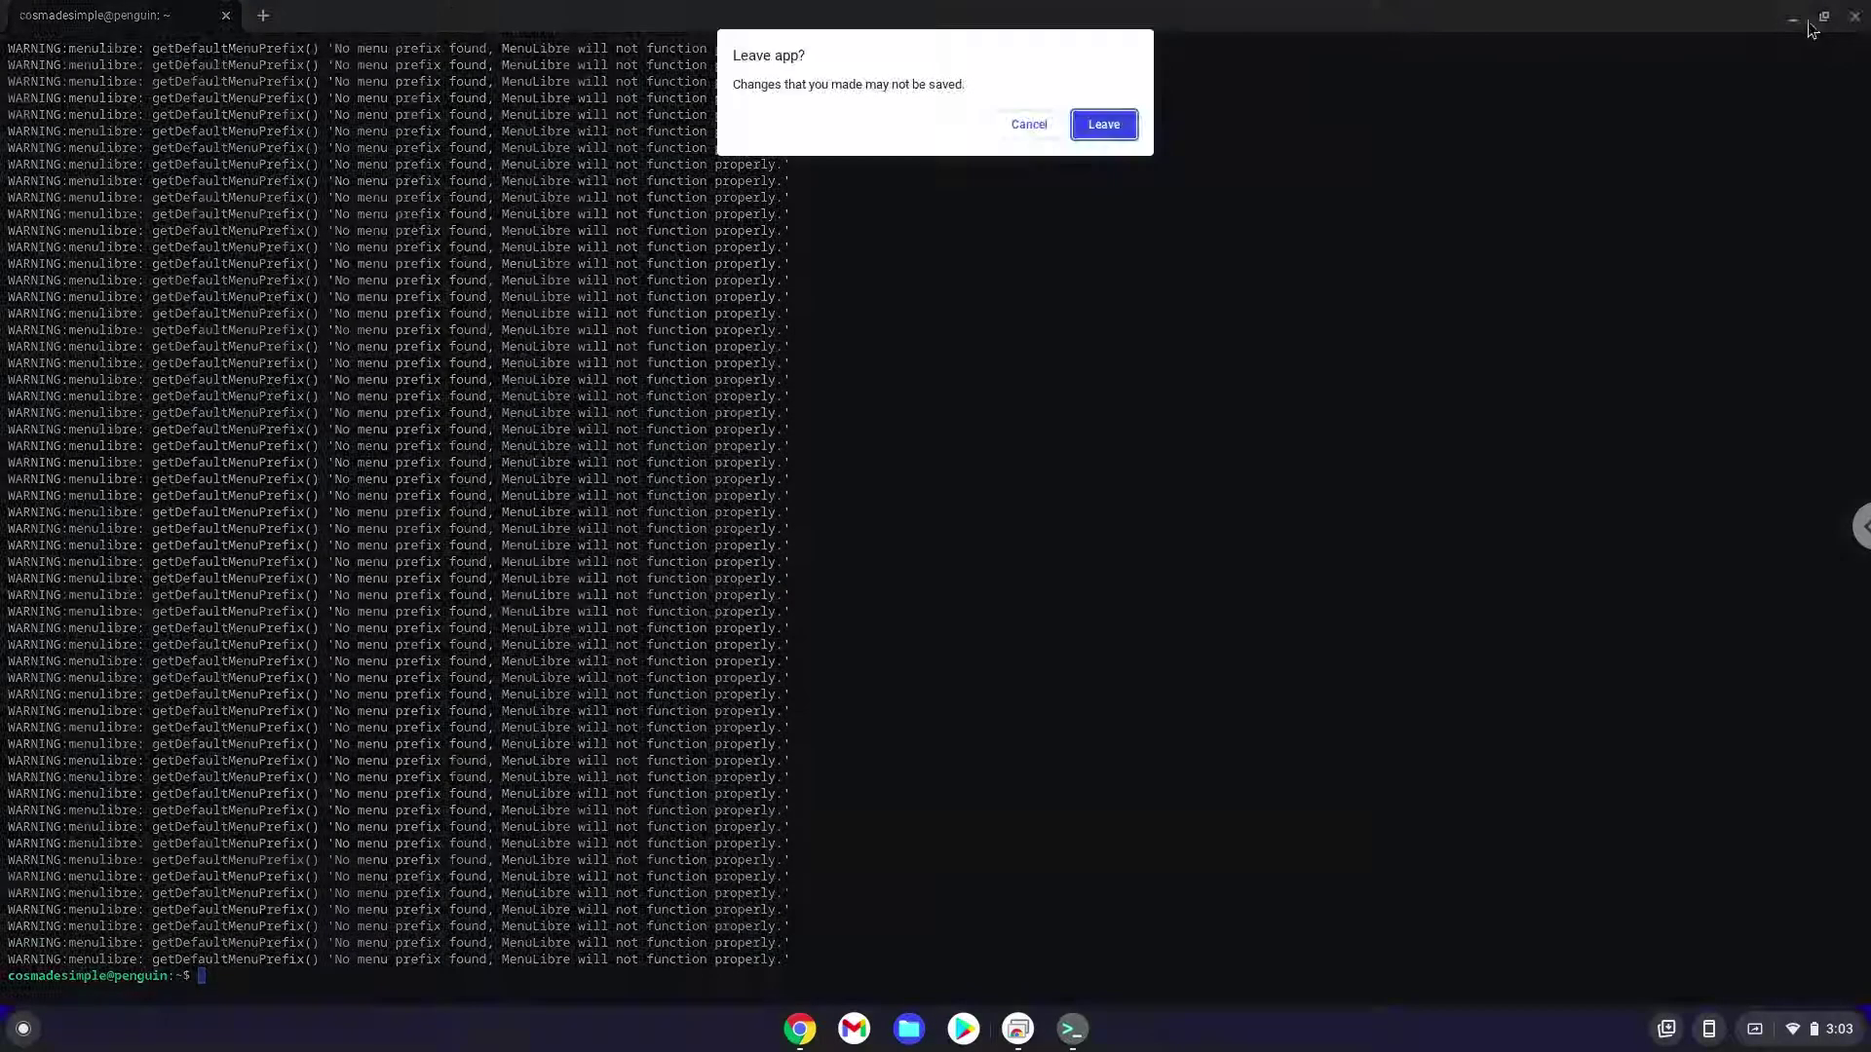
{"action": "left_click", "coordinate": [1105, 125]}
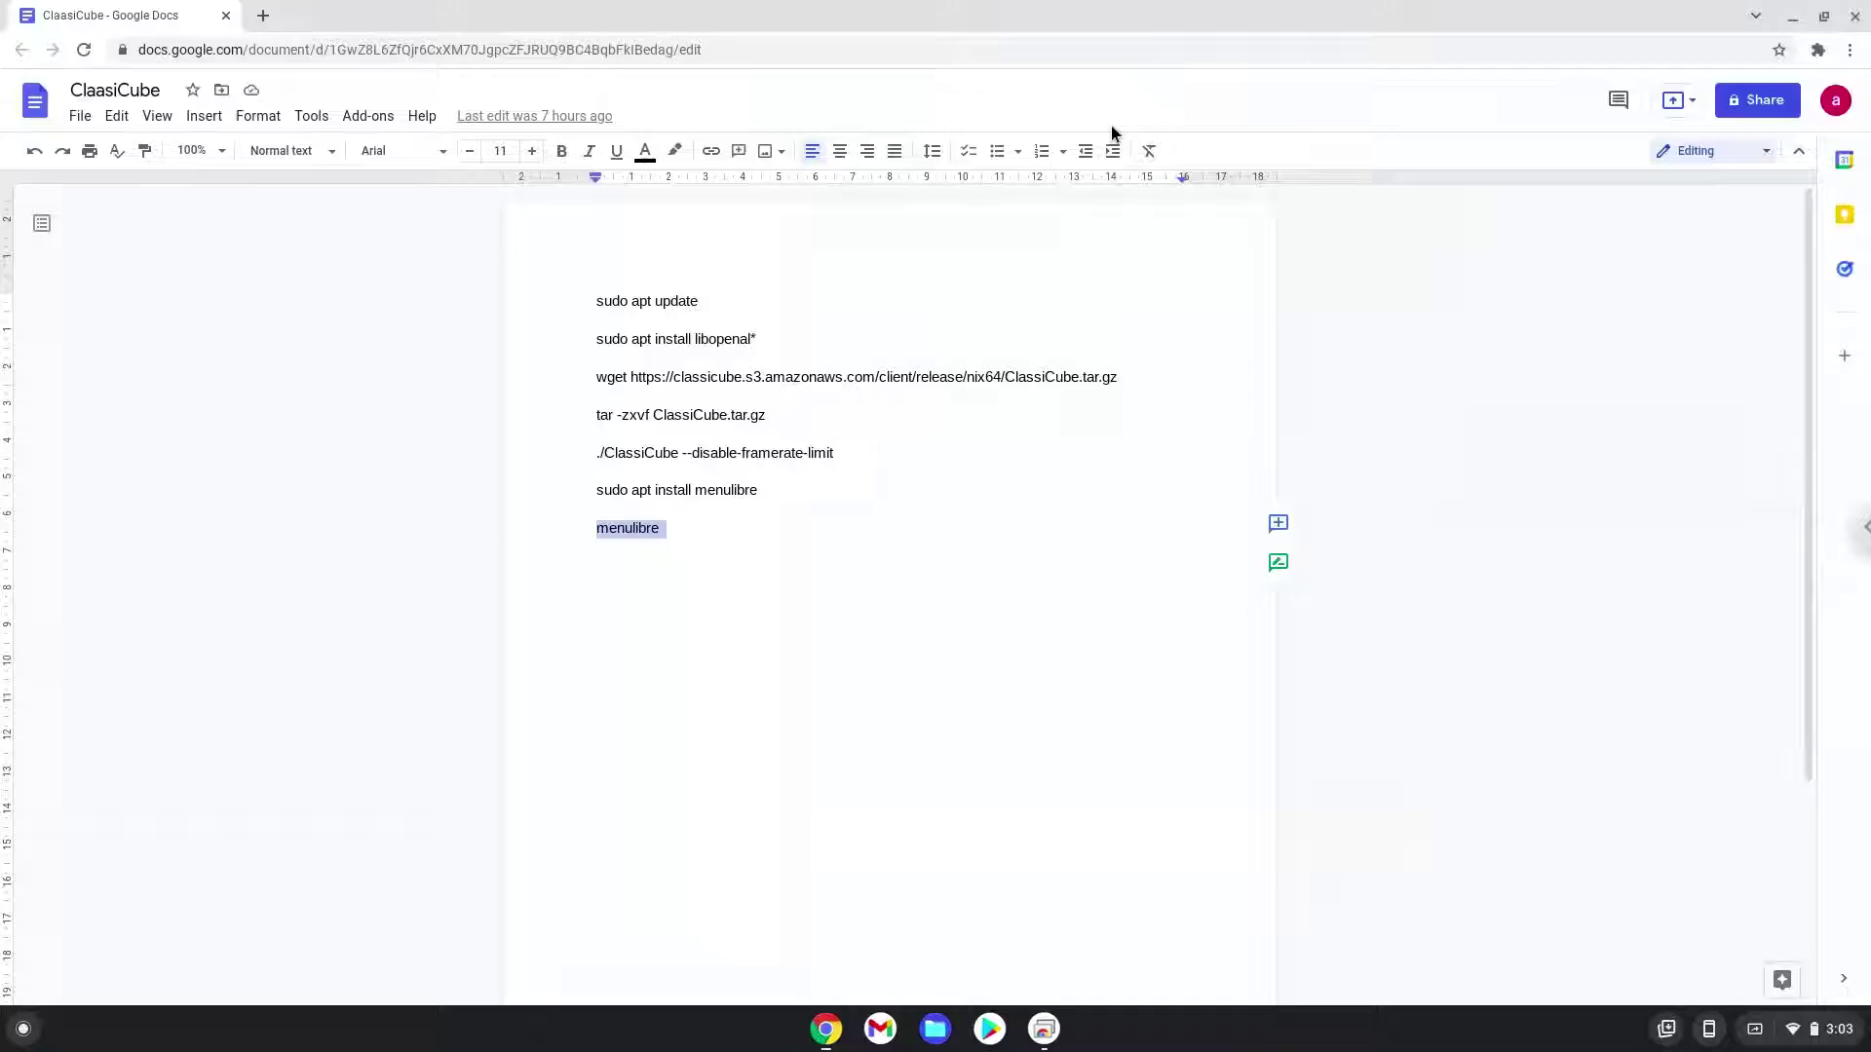
Step: Launch ClassiCube from the Linux apps folder on page 2 of all apps
{"action": "left_click", "coordinate": [24, 1028]}
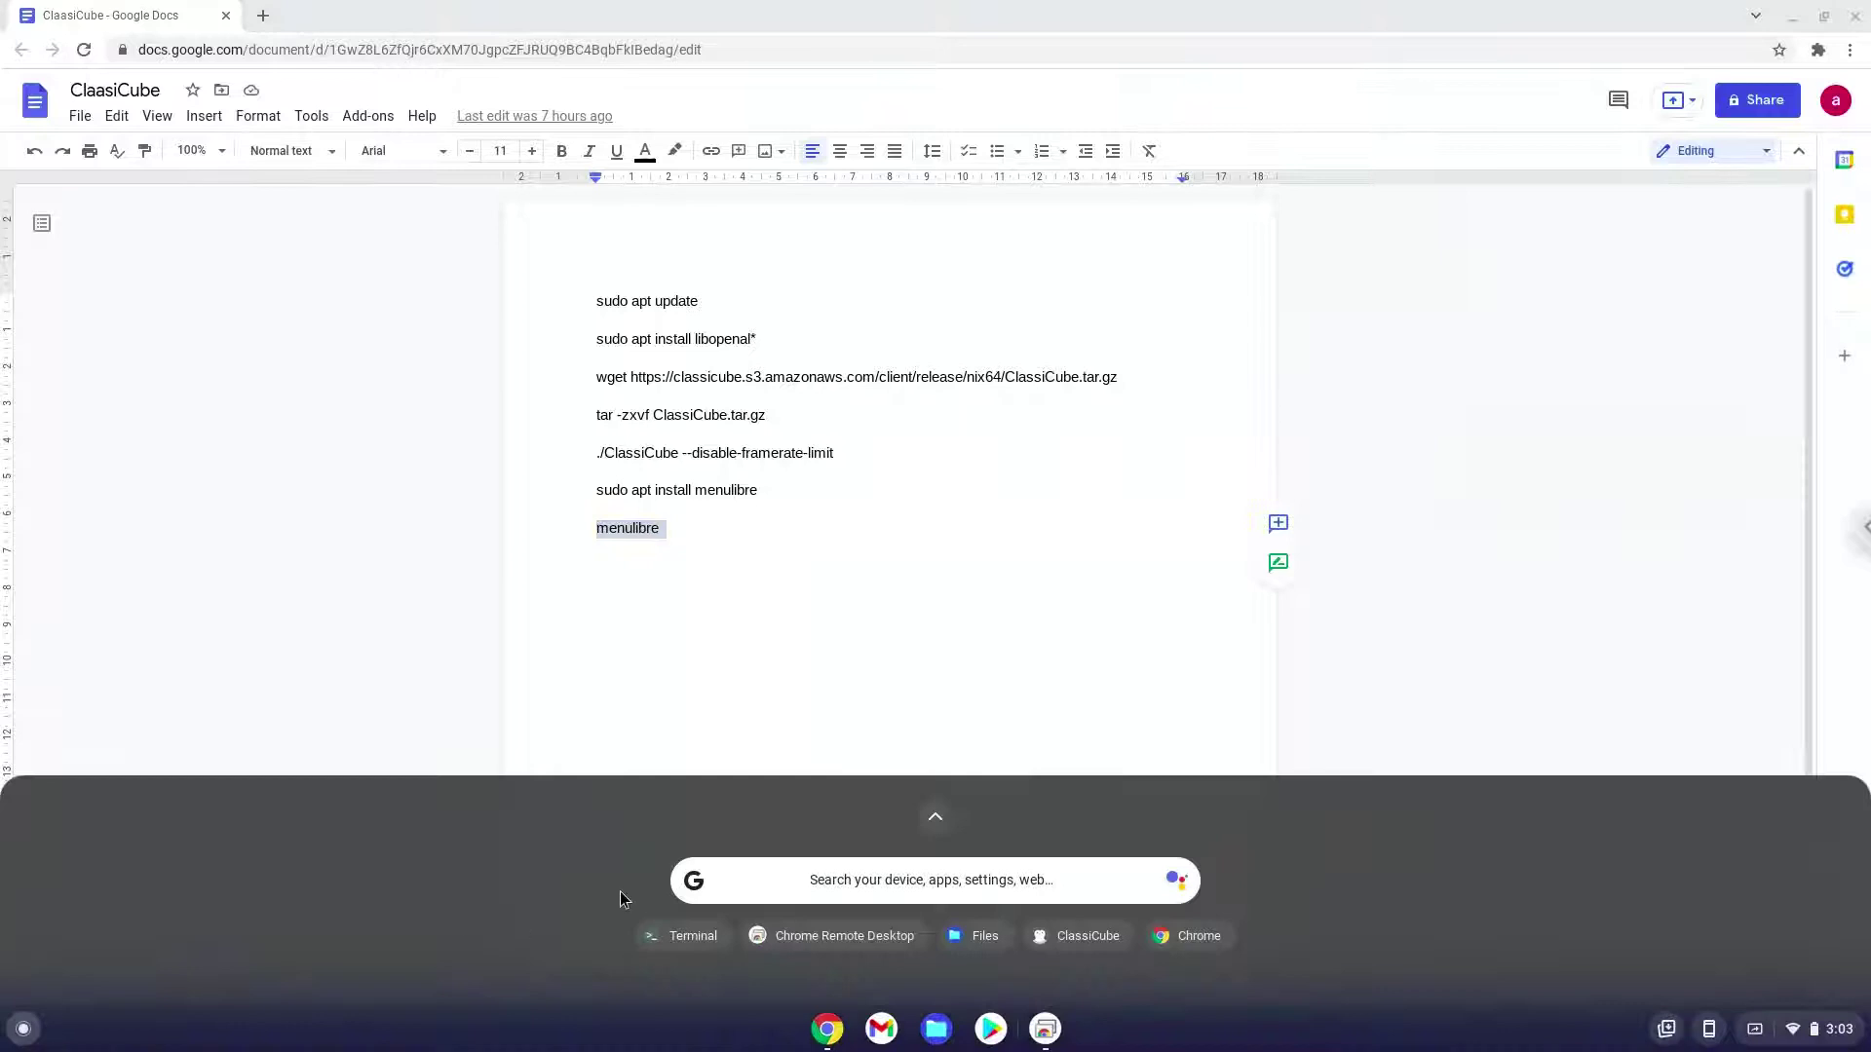
{"action": "left_click", "coordinate": [934, 827]}
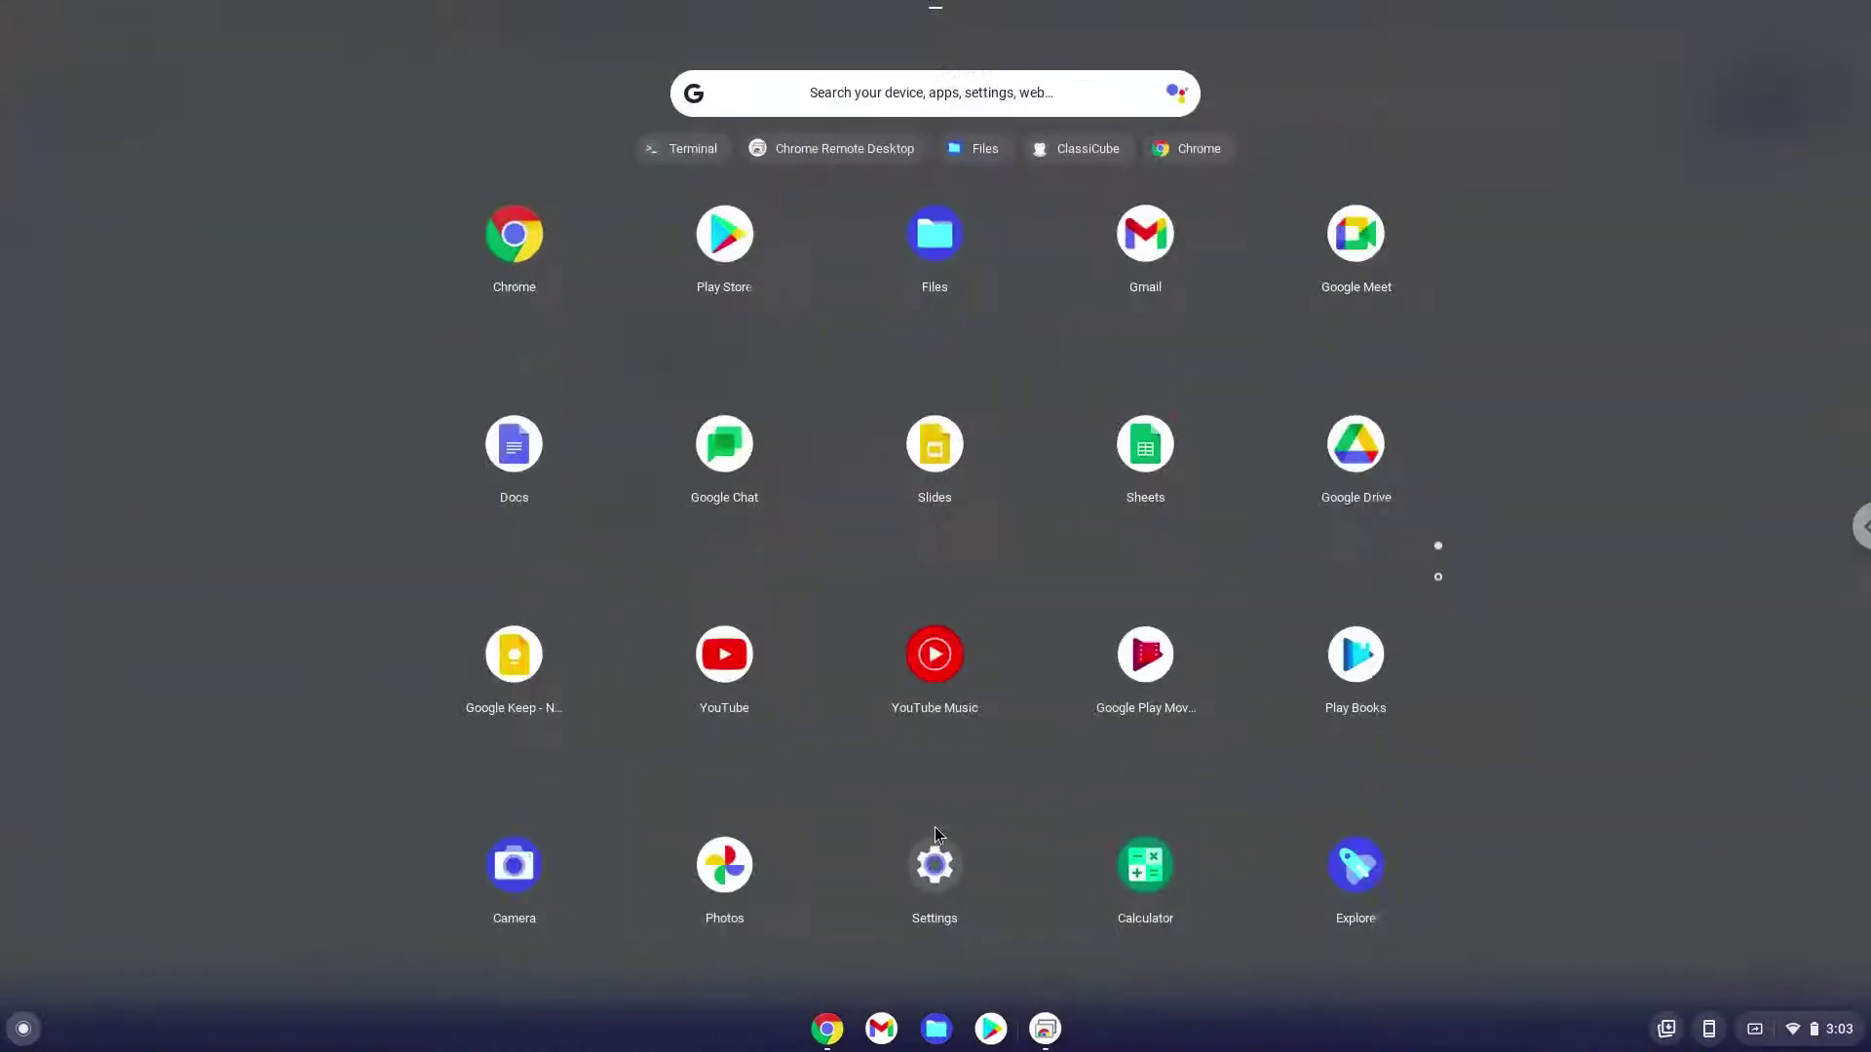
{"action": "left_click", "coordinate": [1439, 579]}
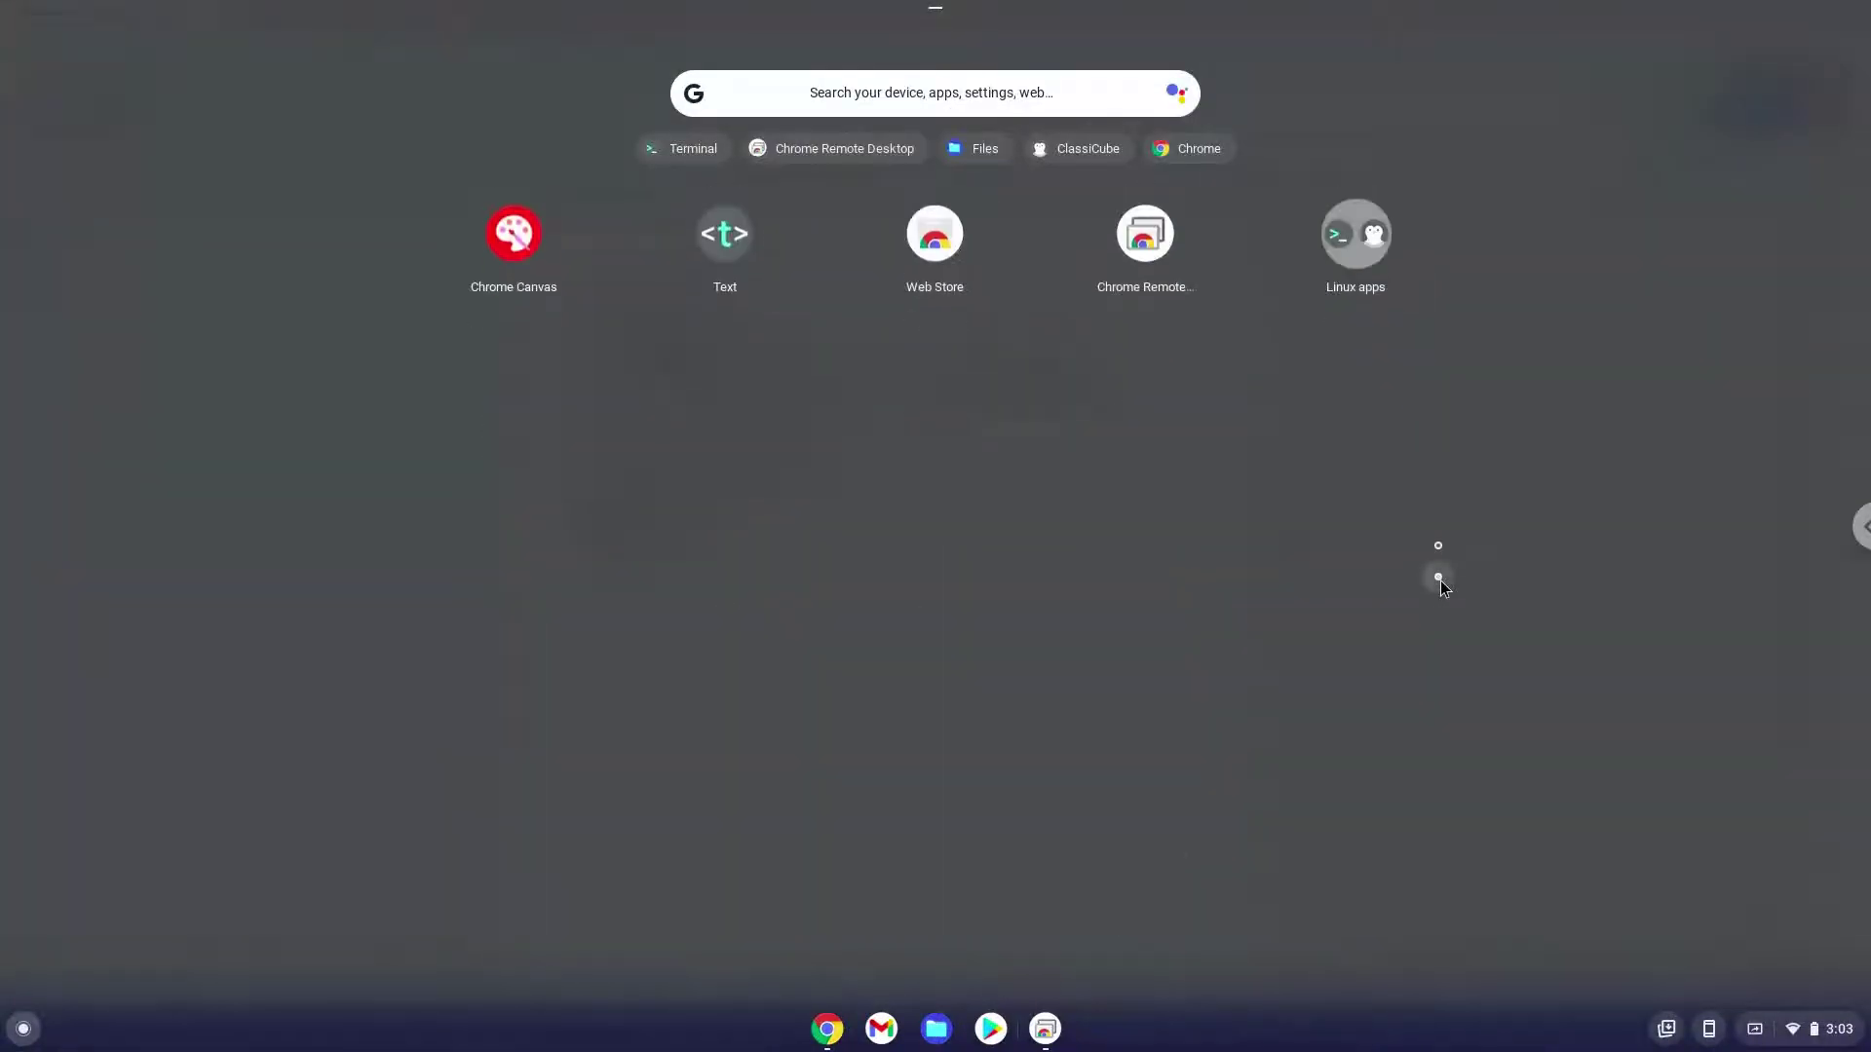
{"action": "left_click", "coordinate": [1375, 242]}
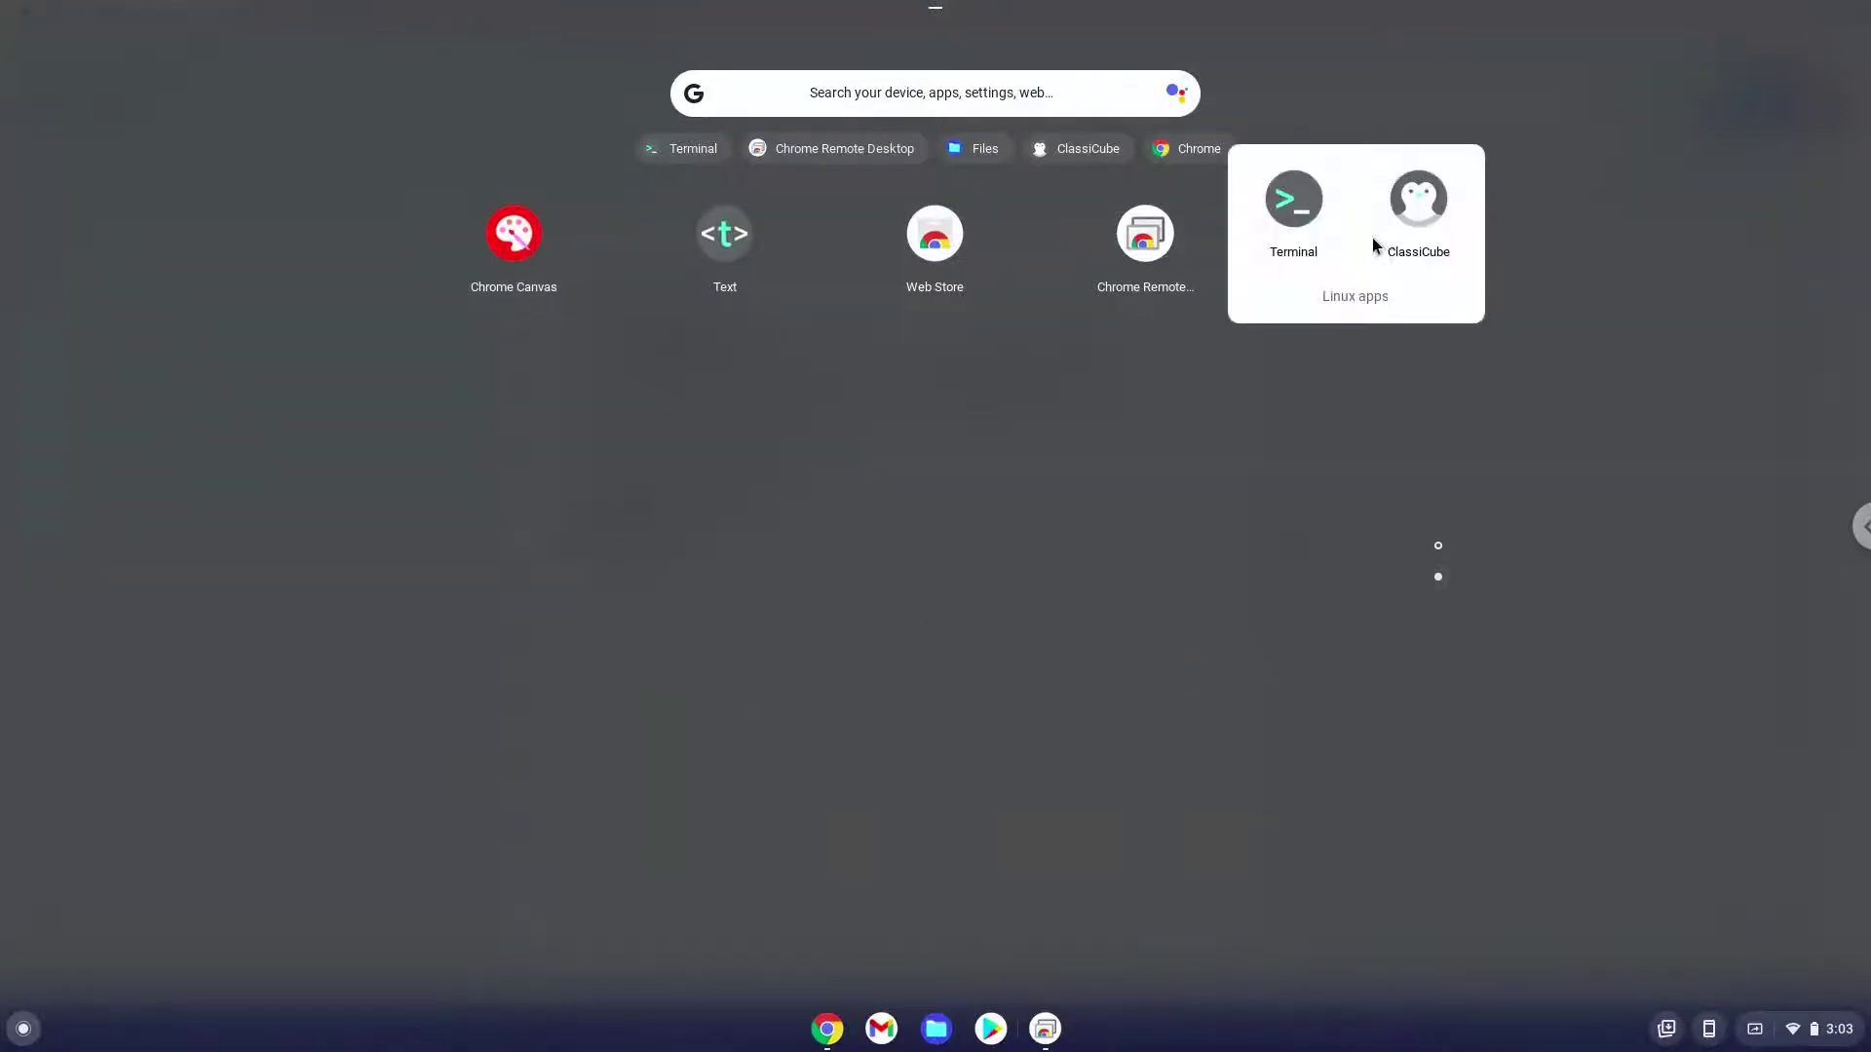
{"action": "left_click", "coordinate": [1415, 203]}
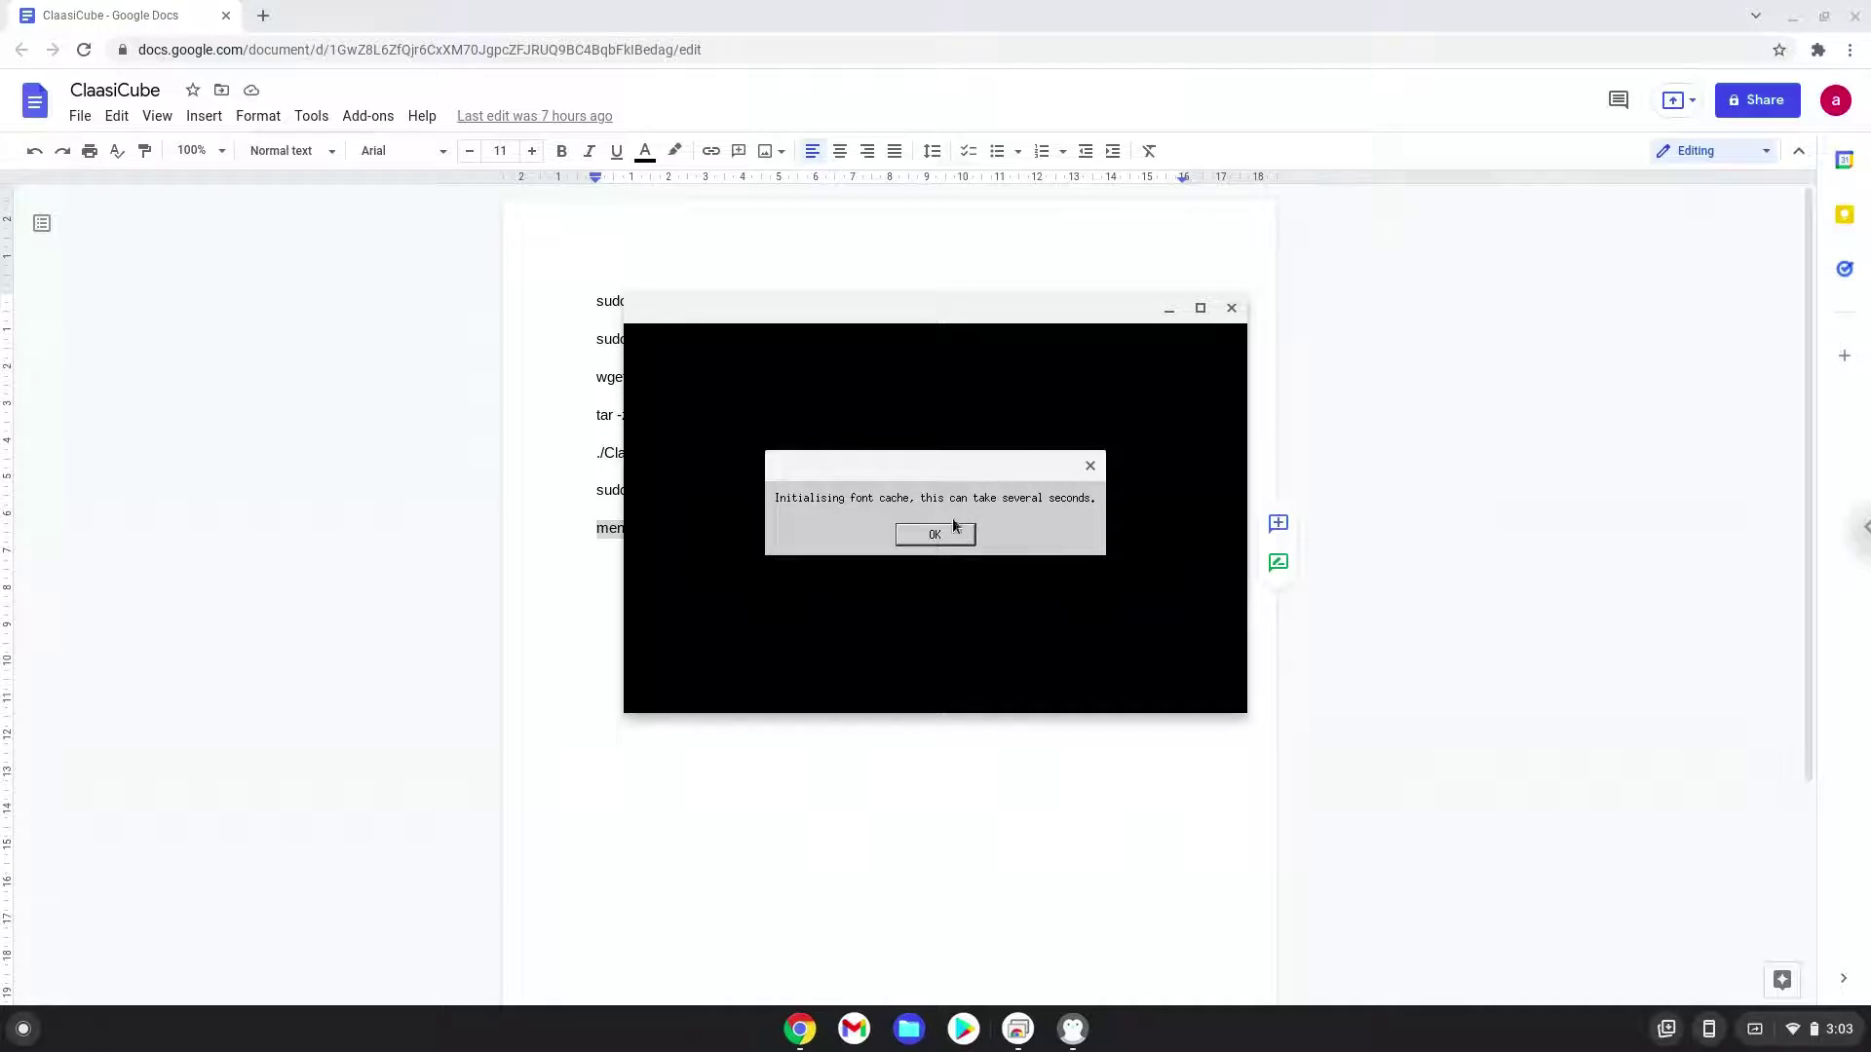
Step: Dismiss the font cache notice, download the 70 missing resource files, and maximize the window
{"action": "left_click", "coordinate": [931, 538]}
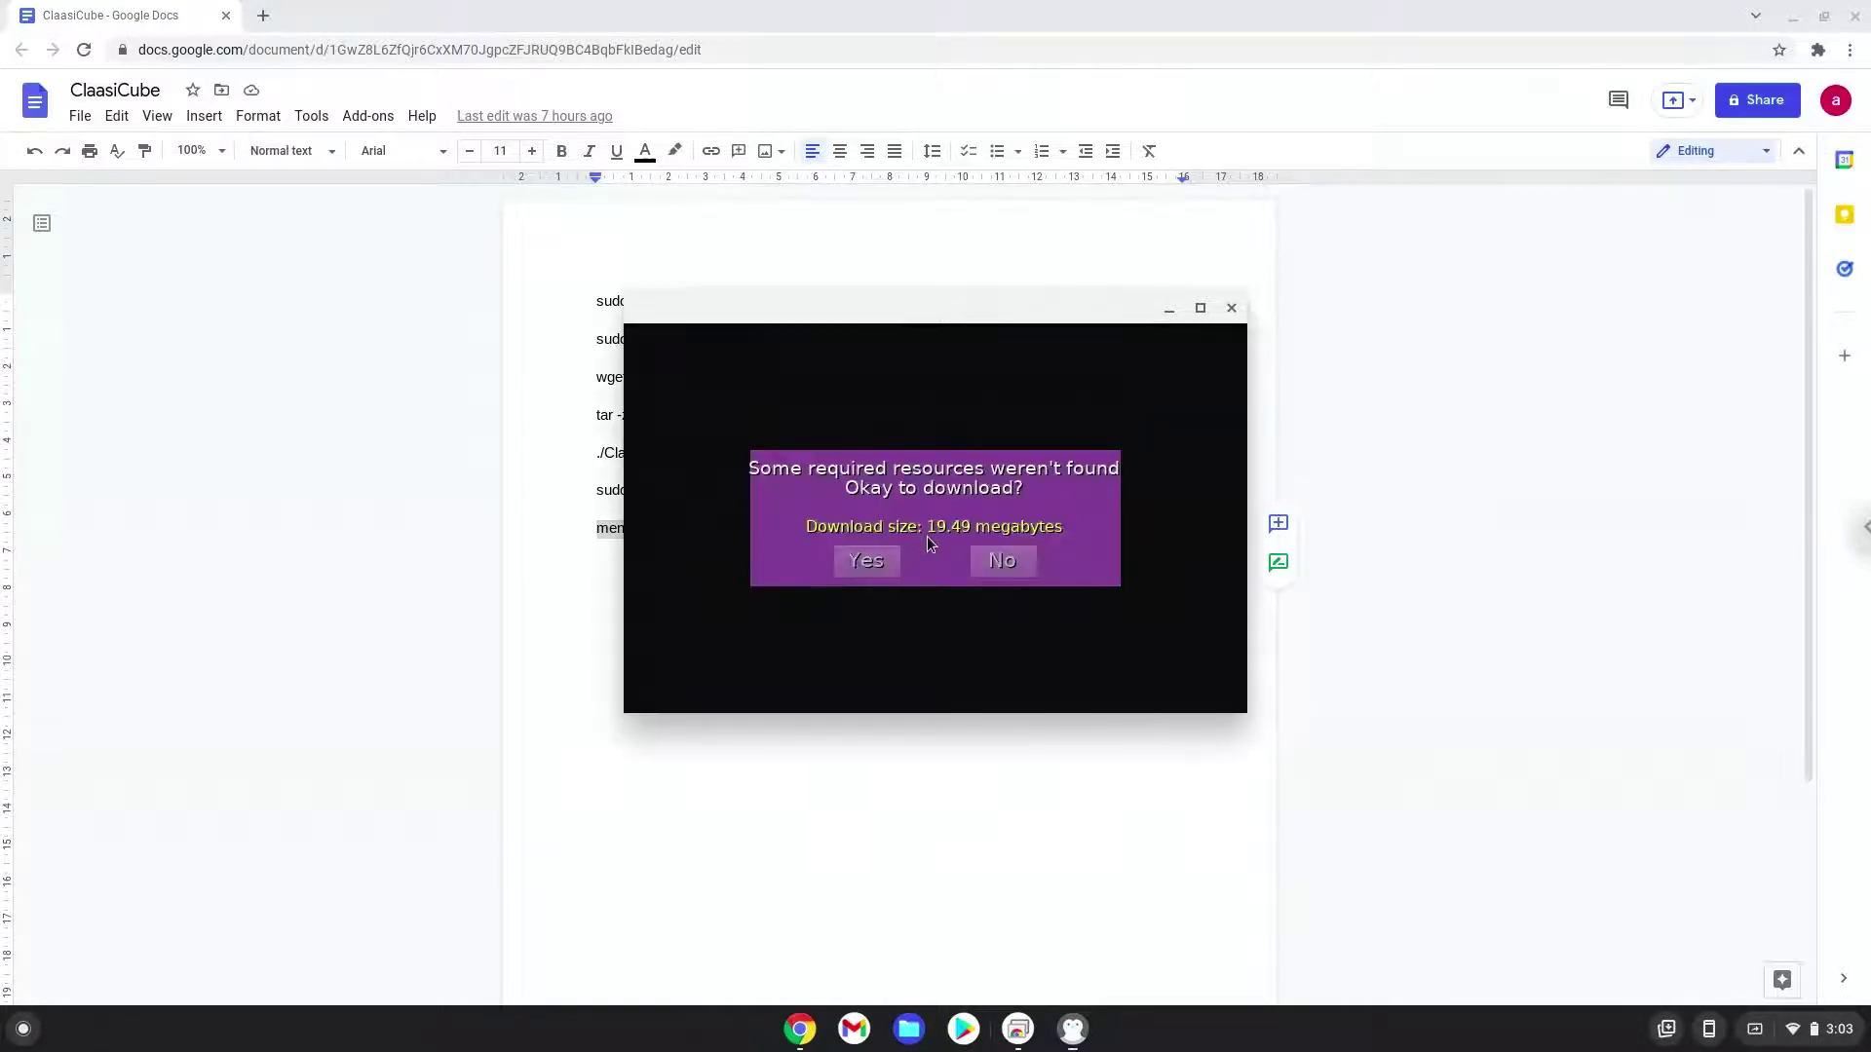
{"action": "left_click", "coordinate": [867, 562]}
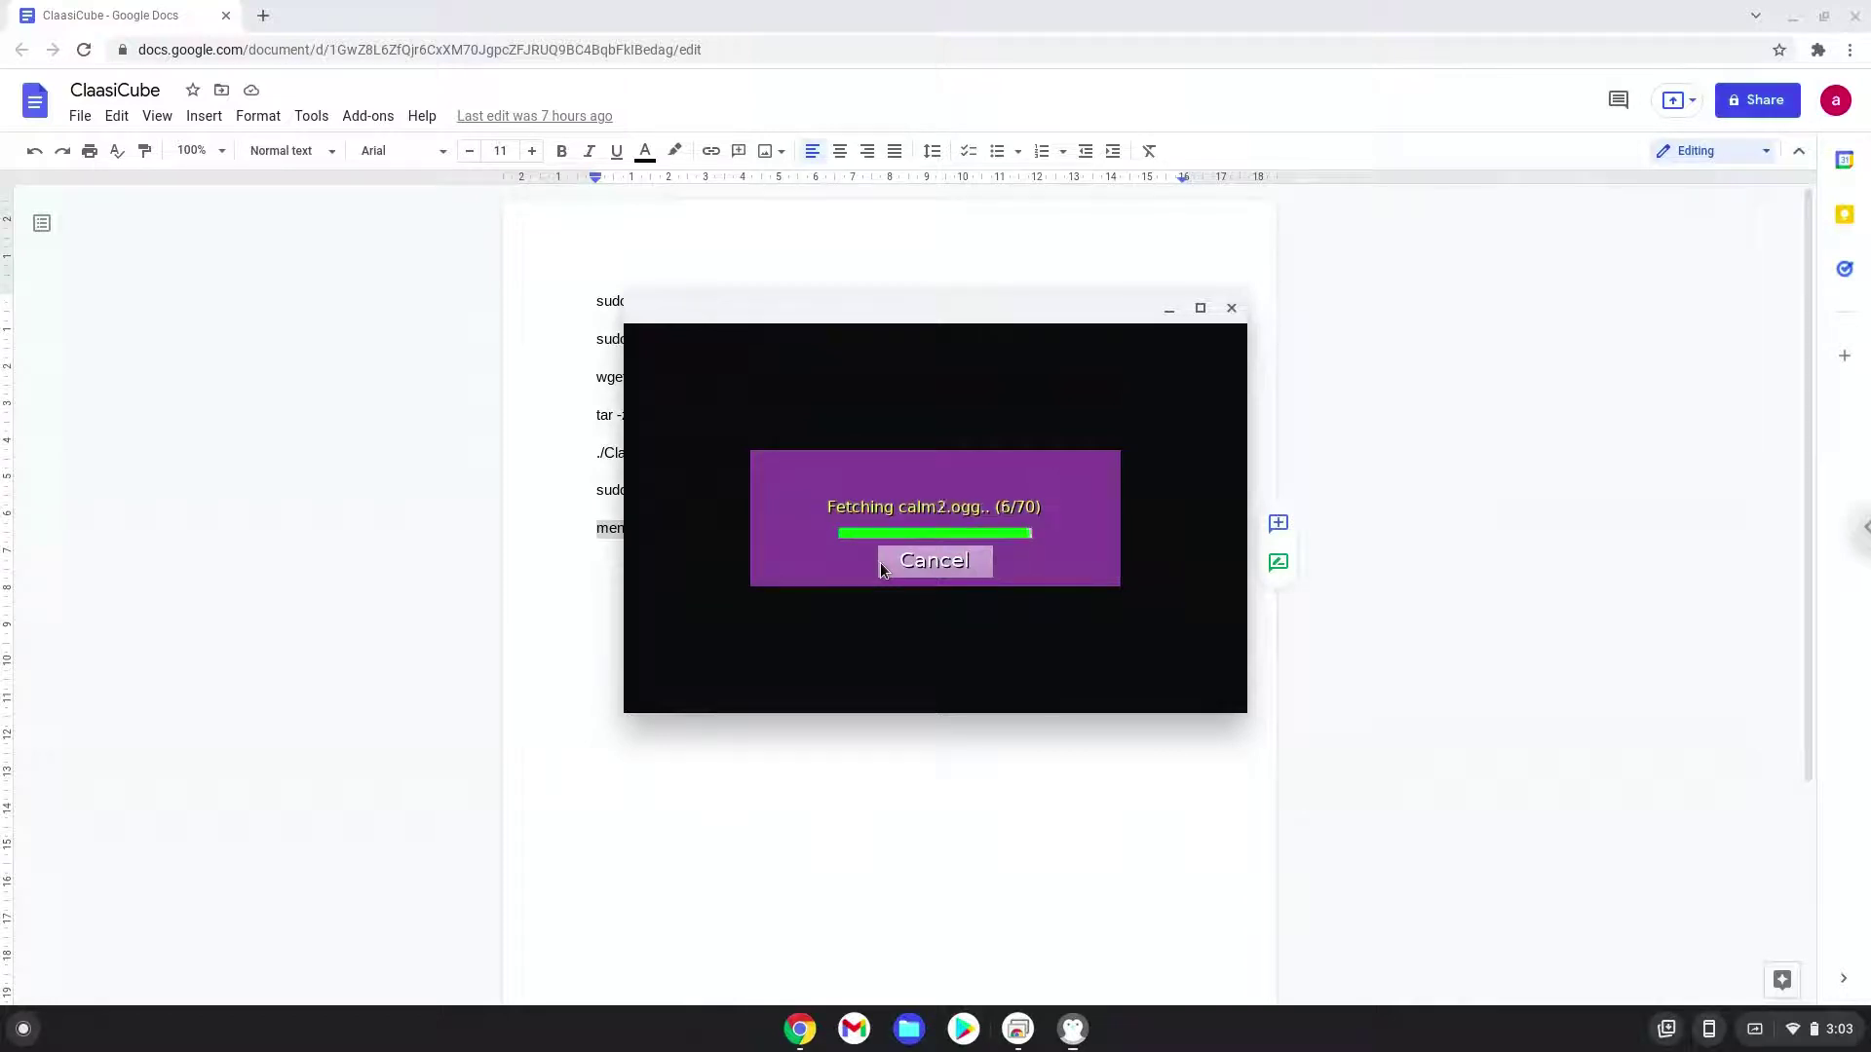
{"action": "left_click", "coordinate": [1200, 308]}
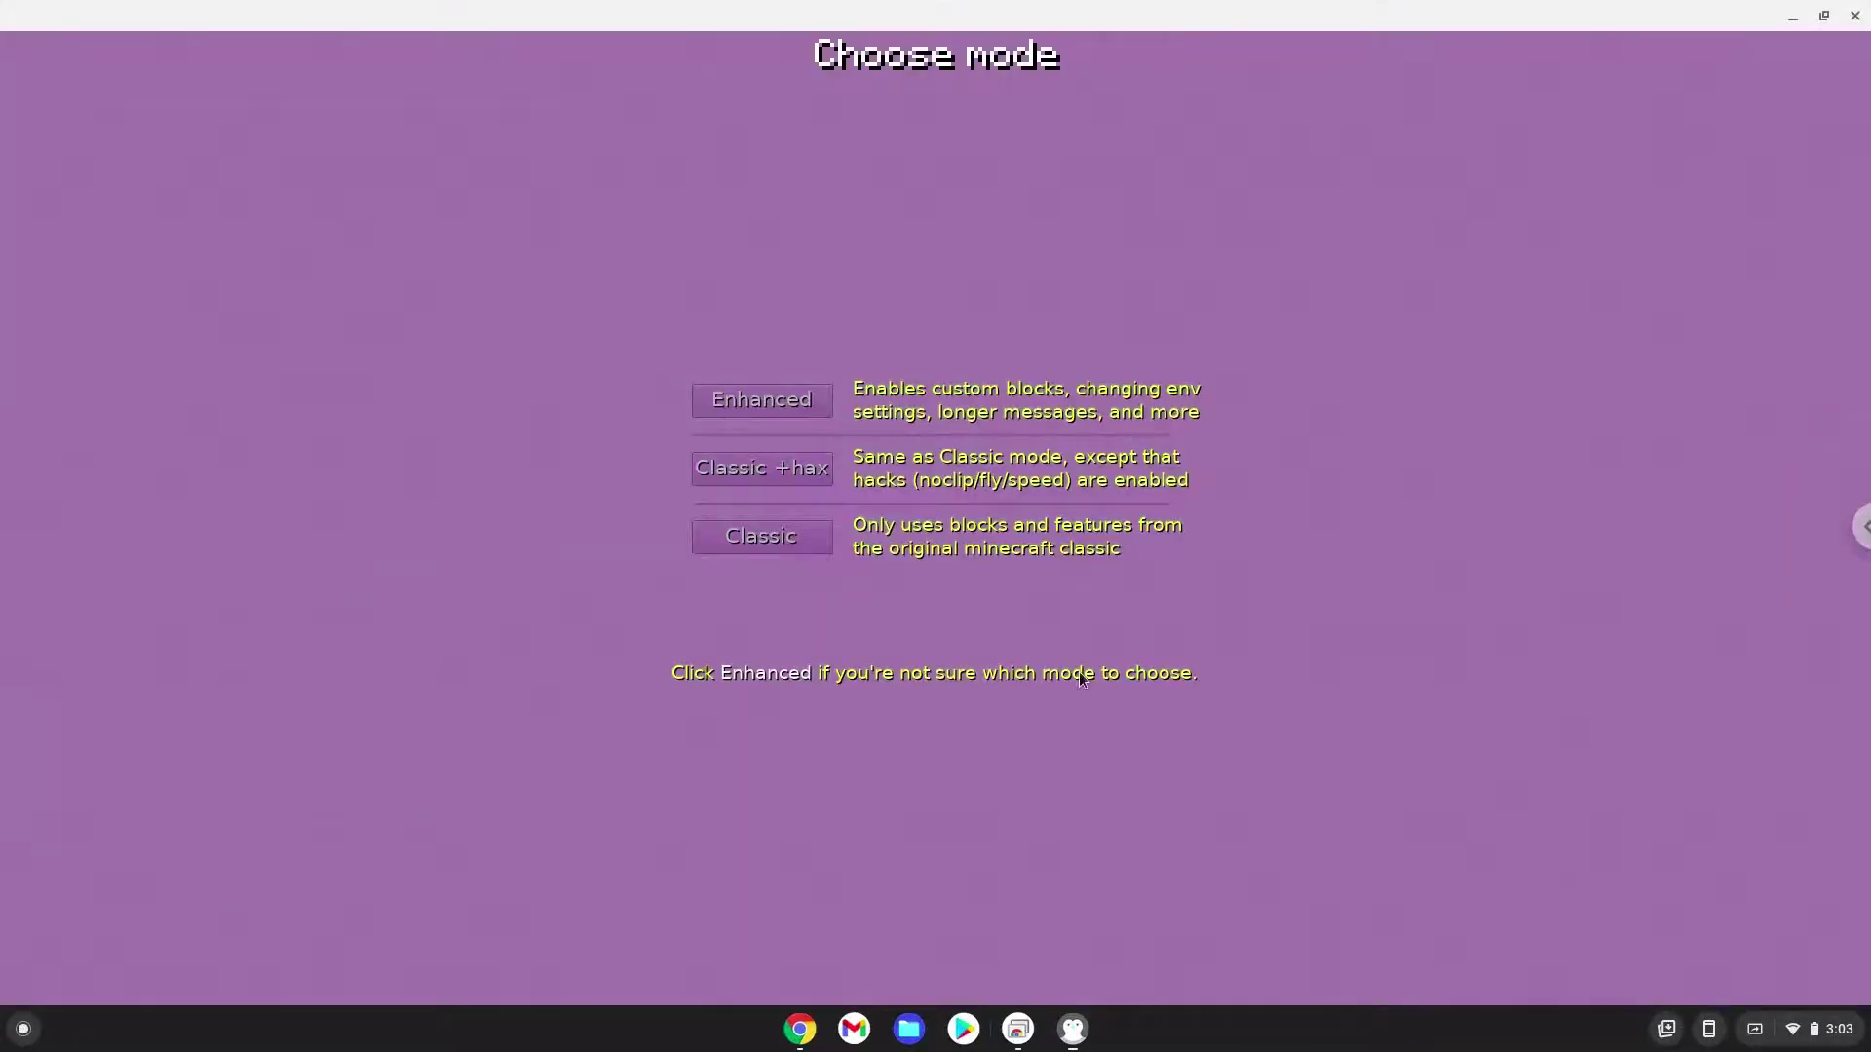
Step: Choose Classic mode, start a Singleplayer world, and maximize its window
{"action": "left_click", "coordinate": [788, 538]}
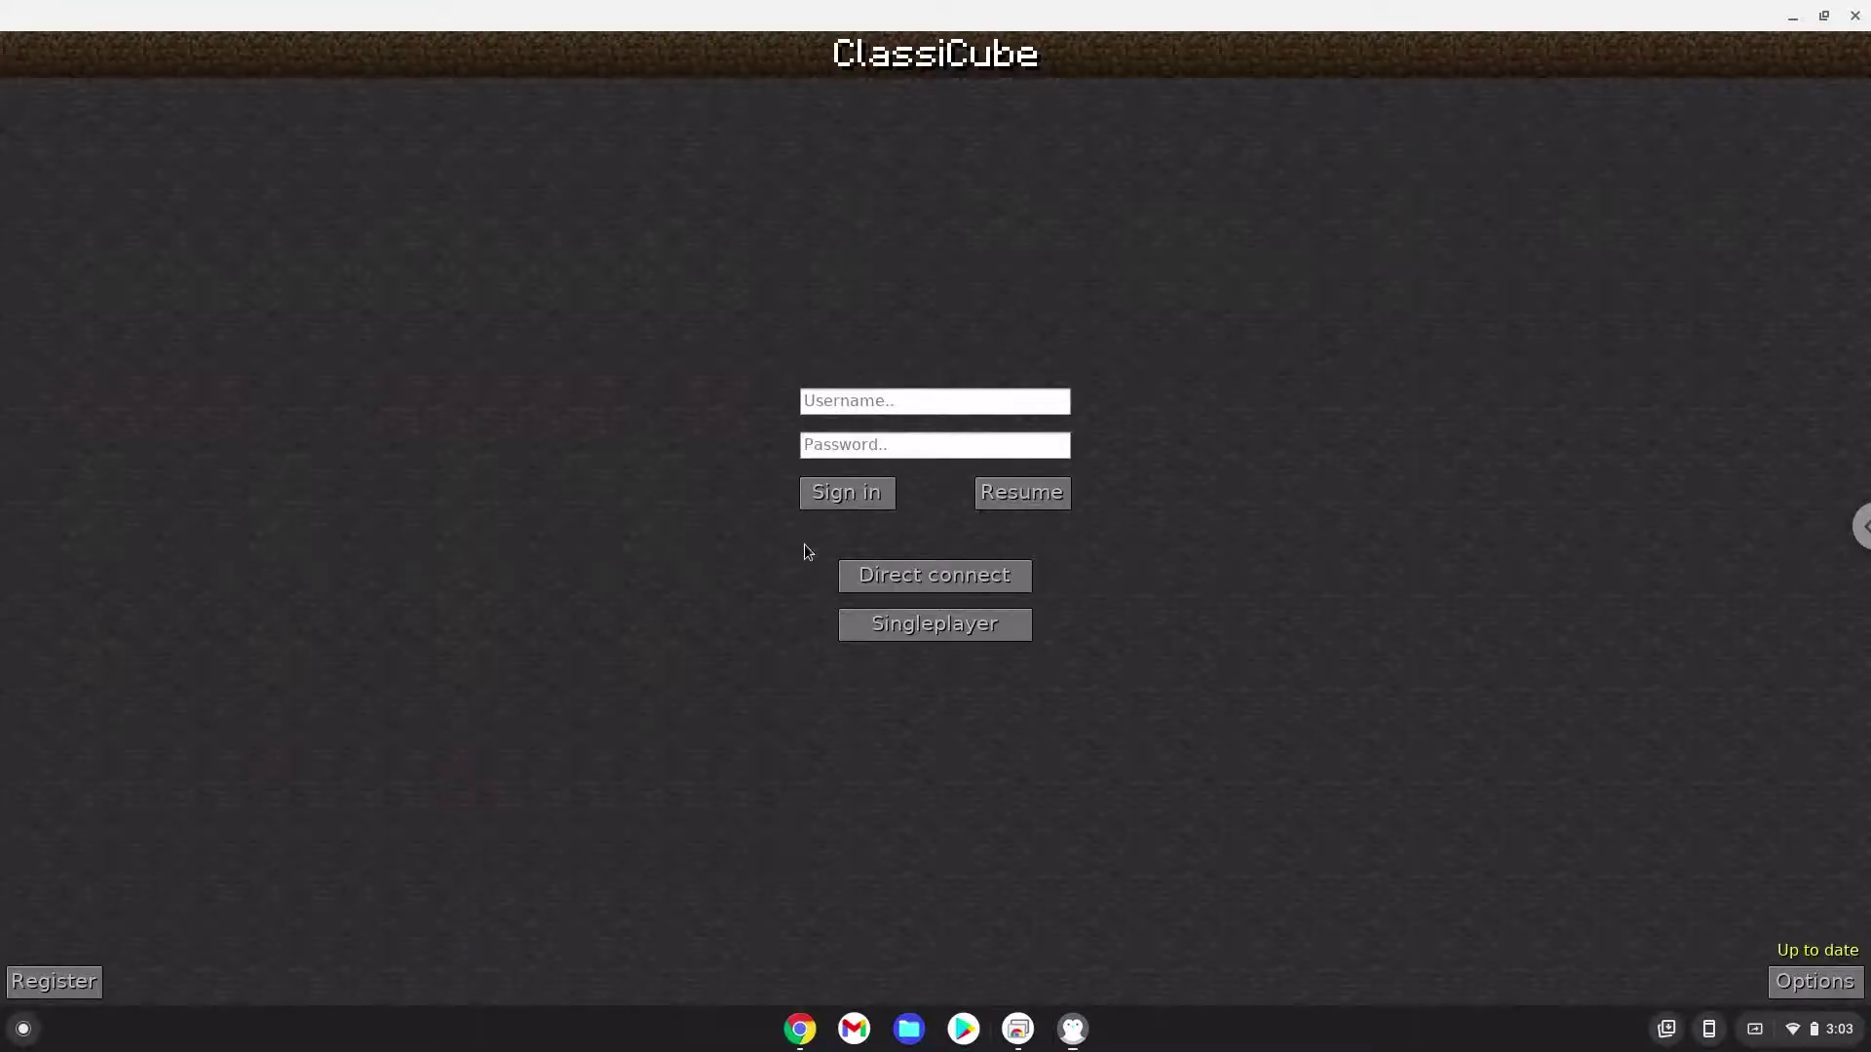
{"action": "left_click", "coordinate": [920, 627]}
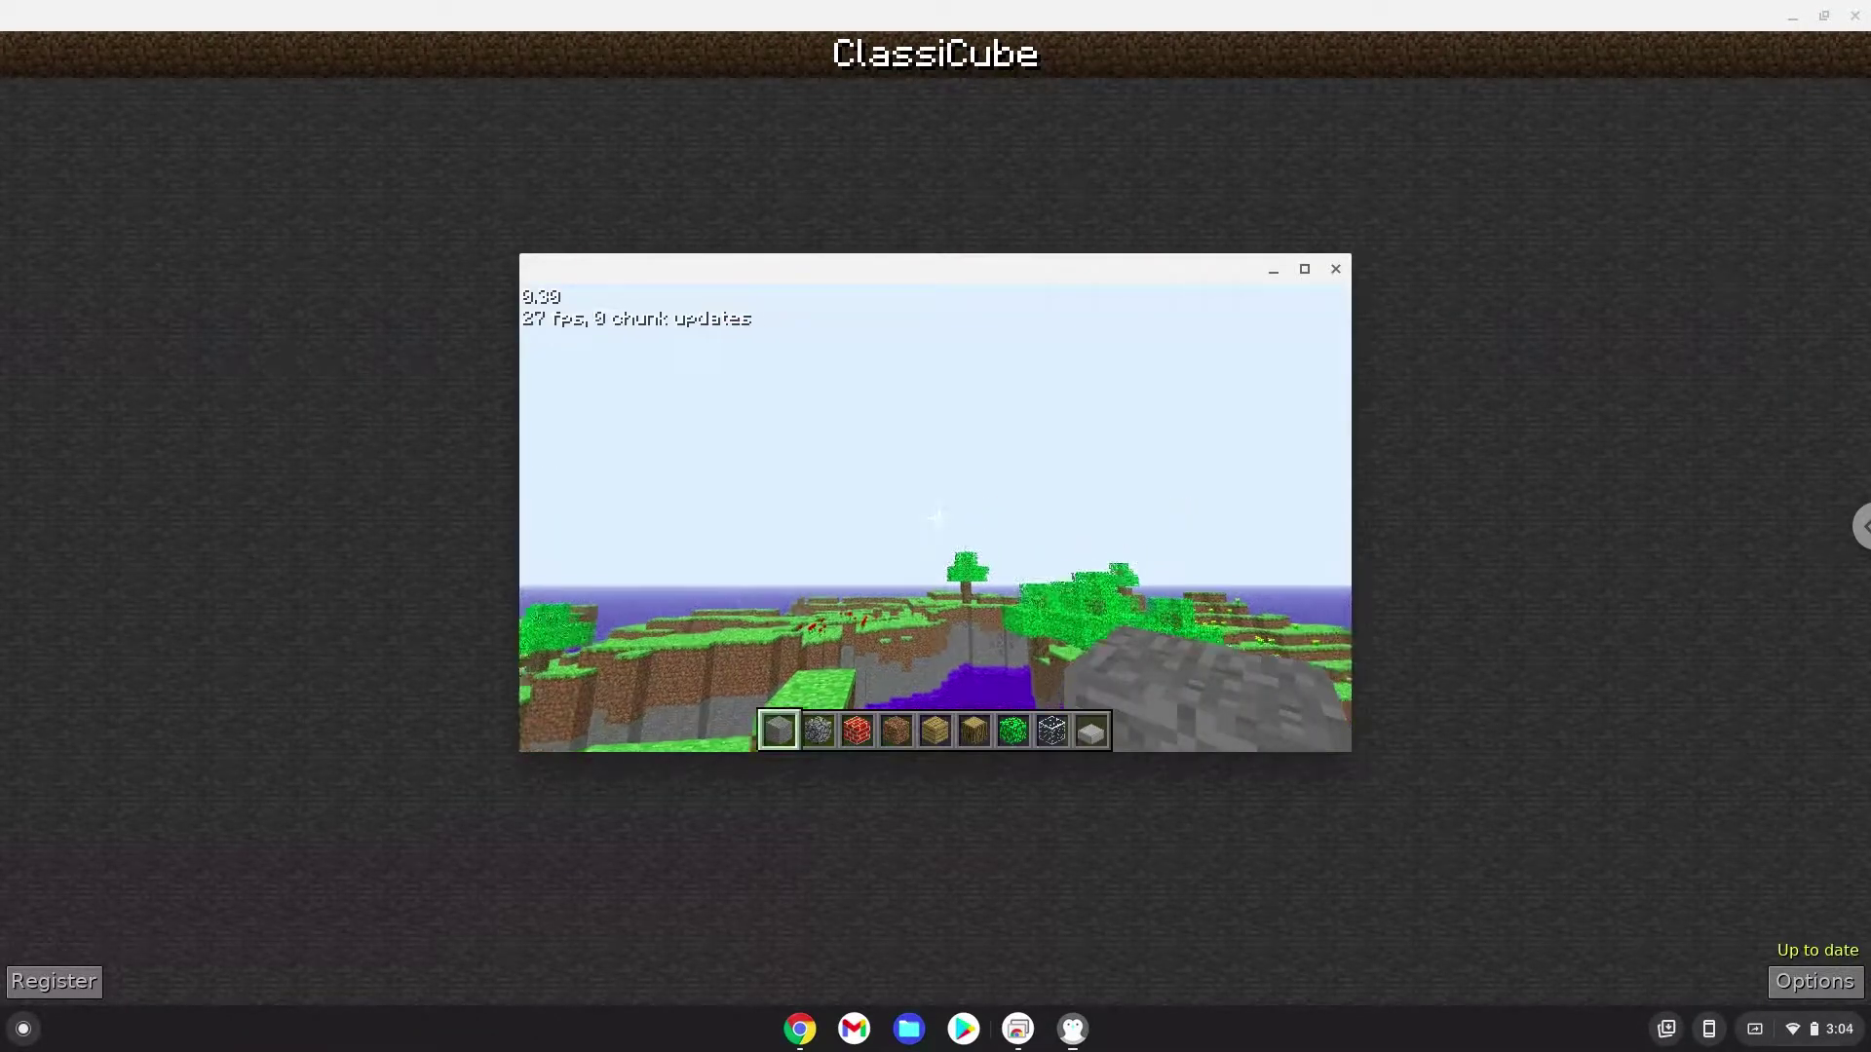
{"action": "left_click", "coordinate": [1305, 269]}
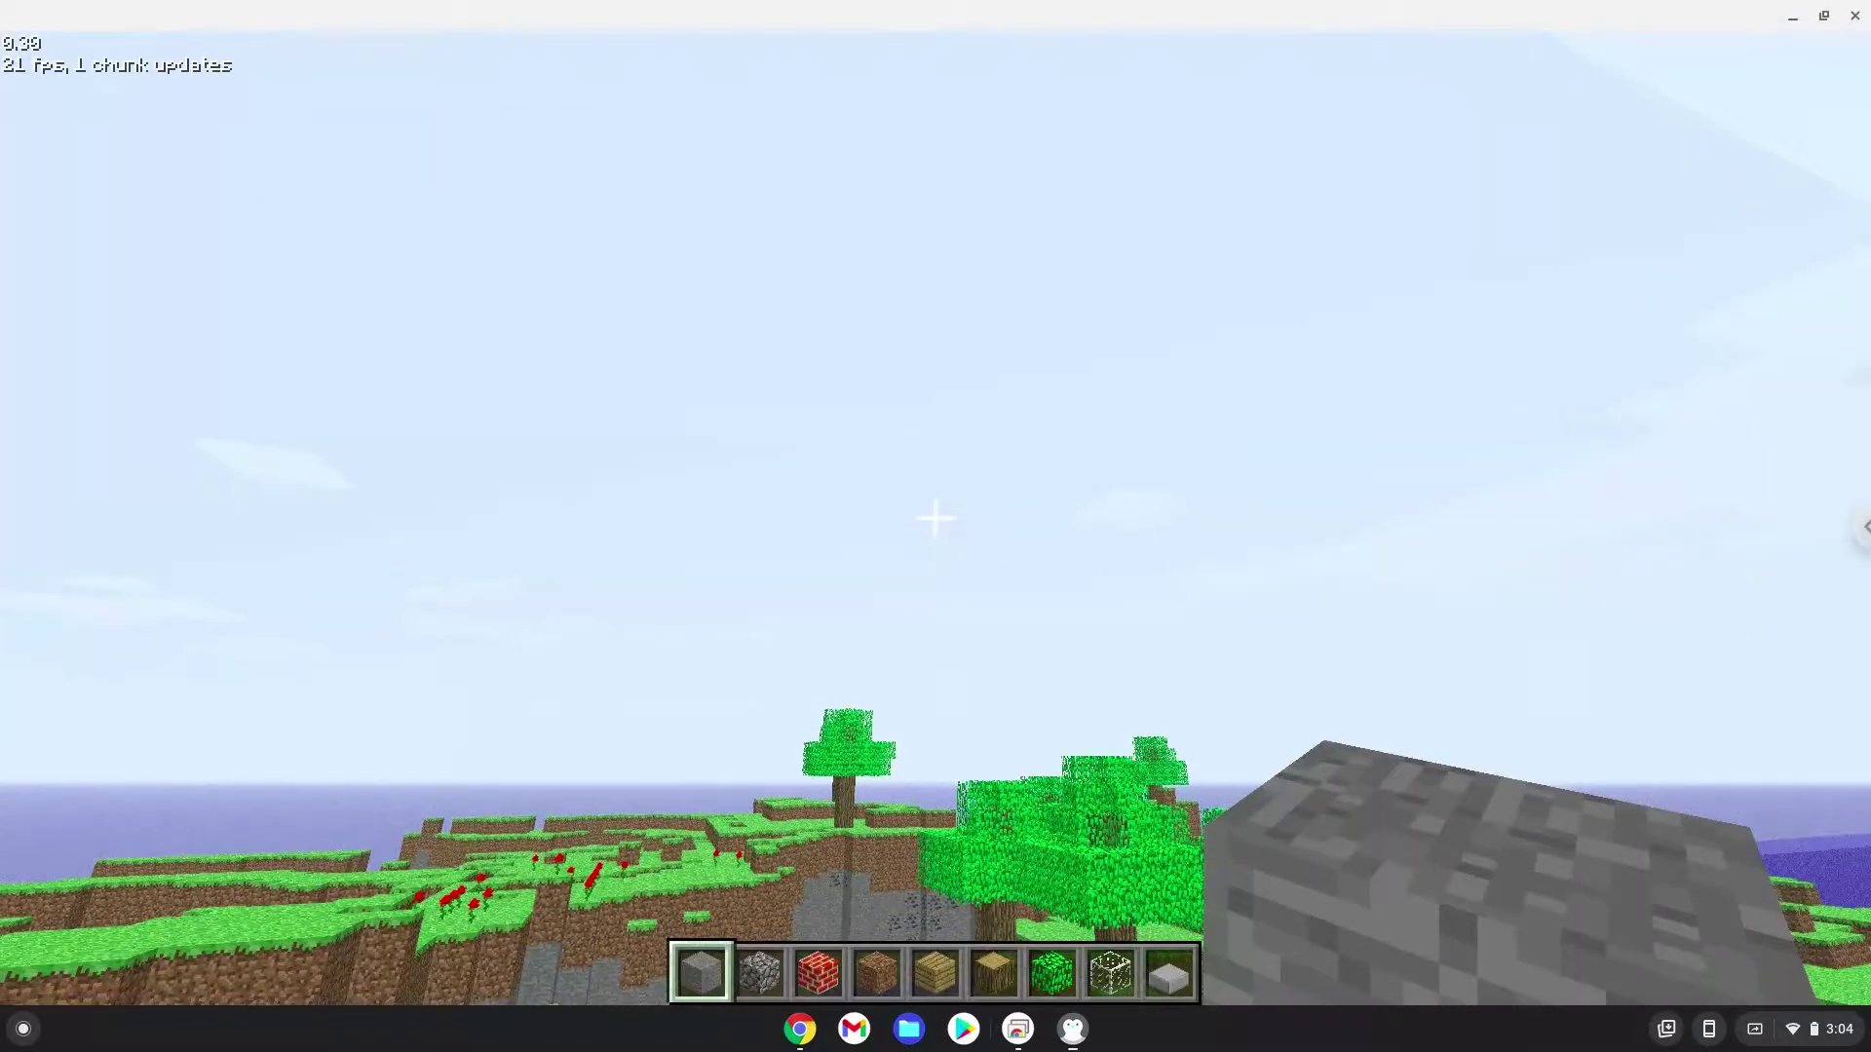